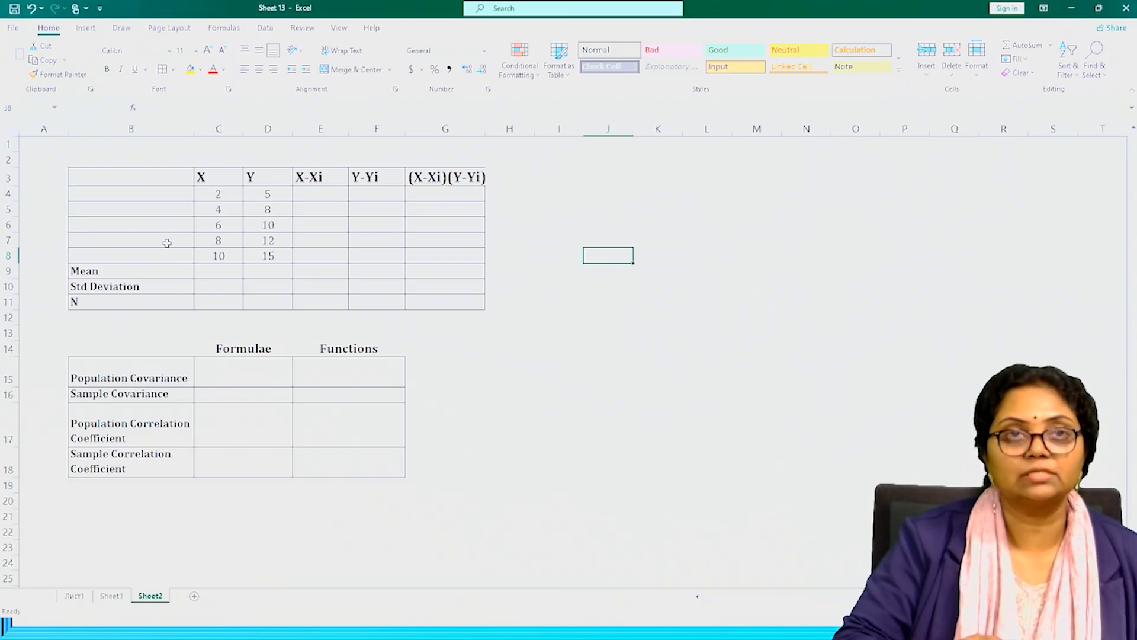
type("=")
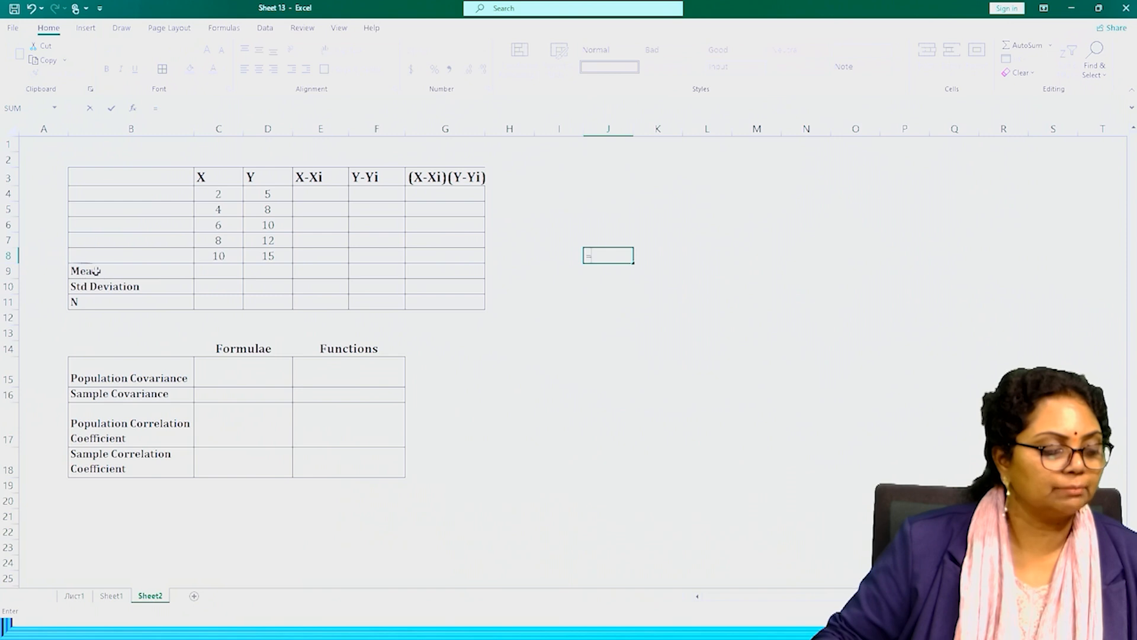
left_click(220, 275)
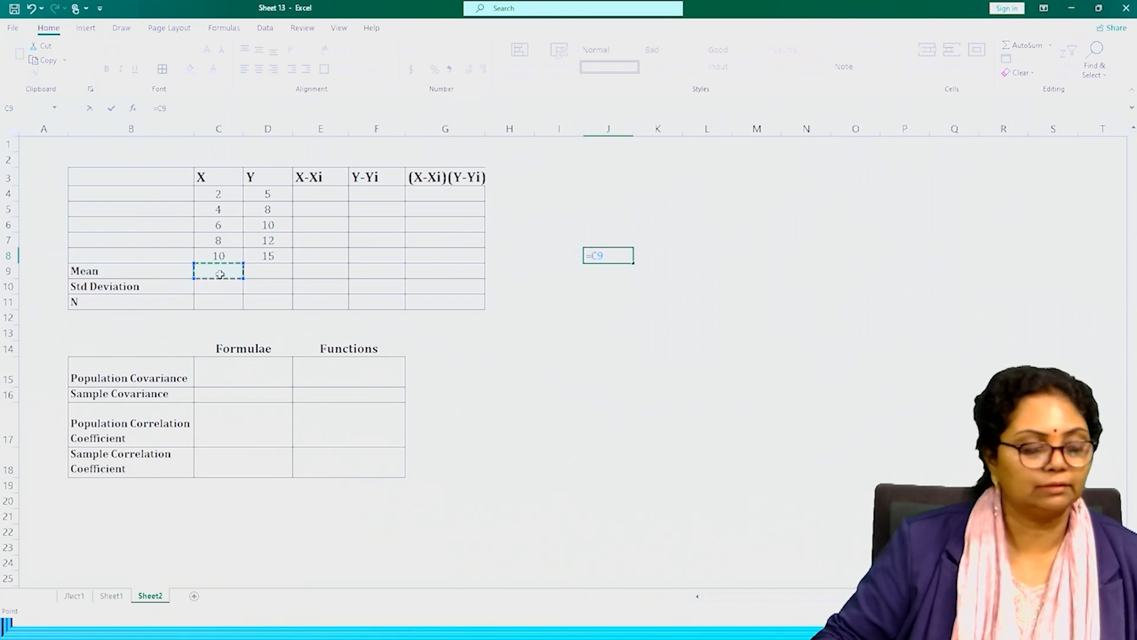
key("Escape")
Calculate the mean of X in C9 with AVERAGE over C4:C8 and extend the formula to the Y column in D9.
left_click(216, 274)
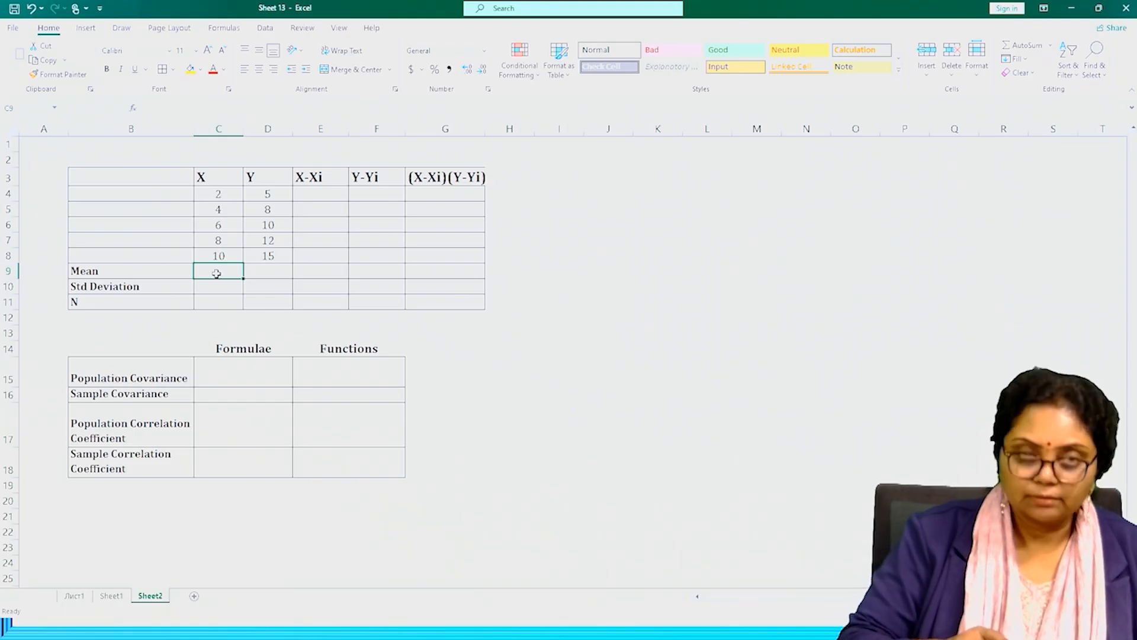
type("=")
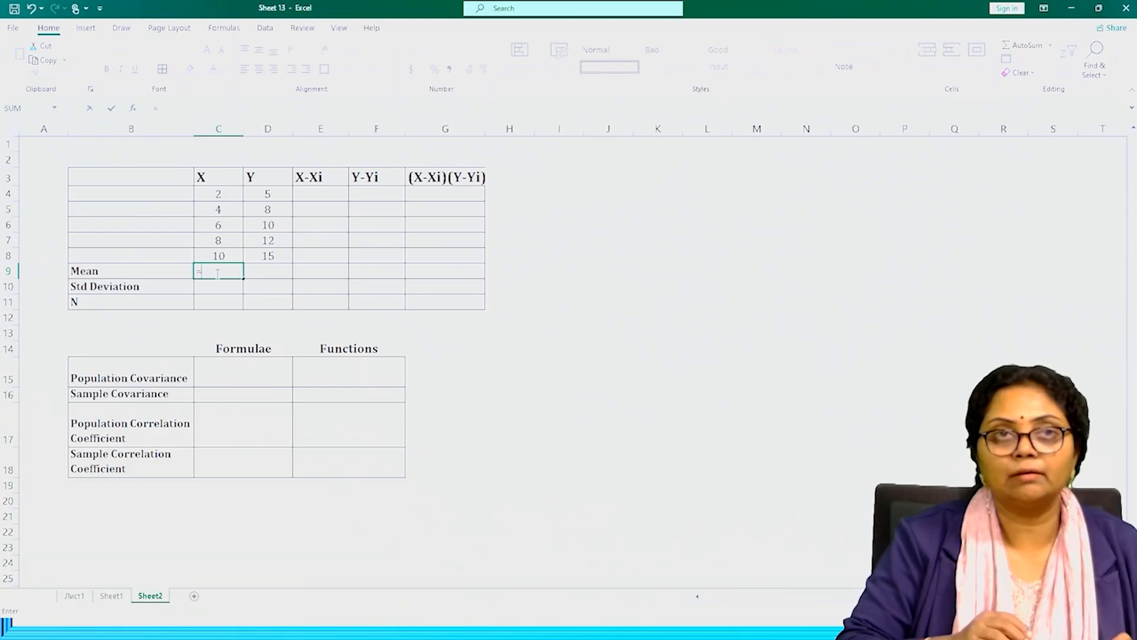
type("a")
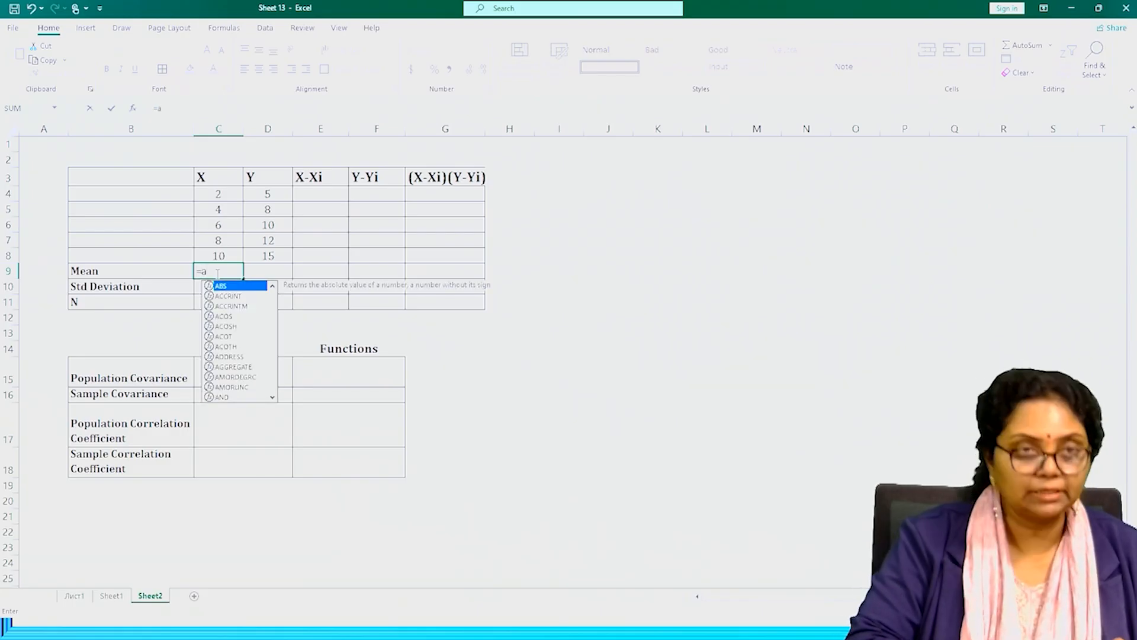
type("v")
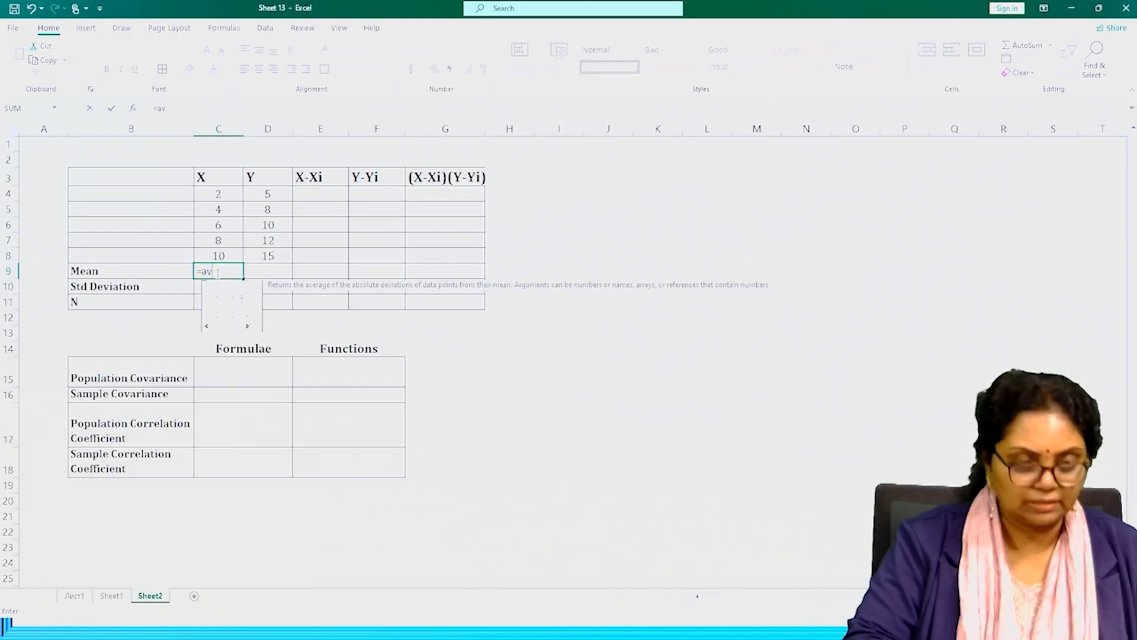
type("e")
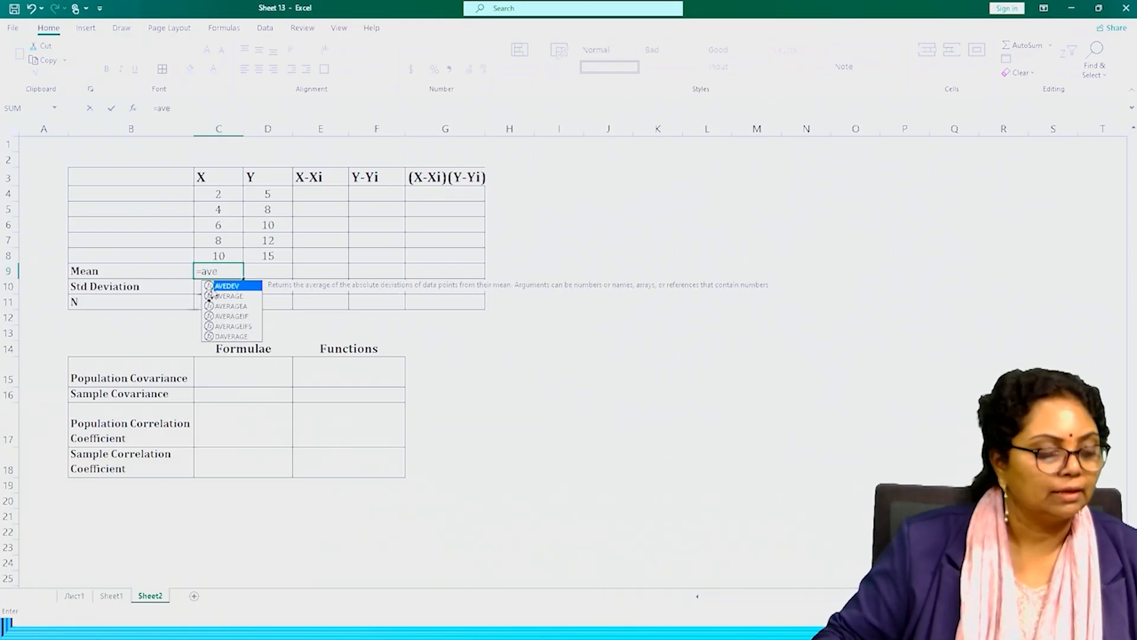
double_click(227, 298)
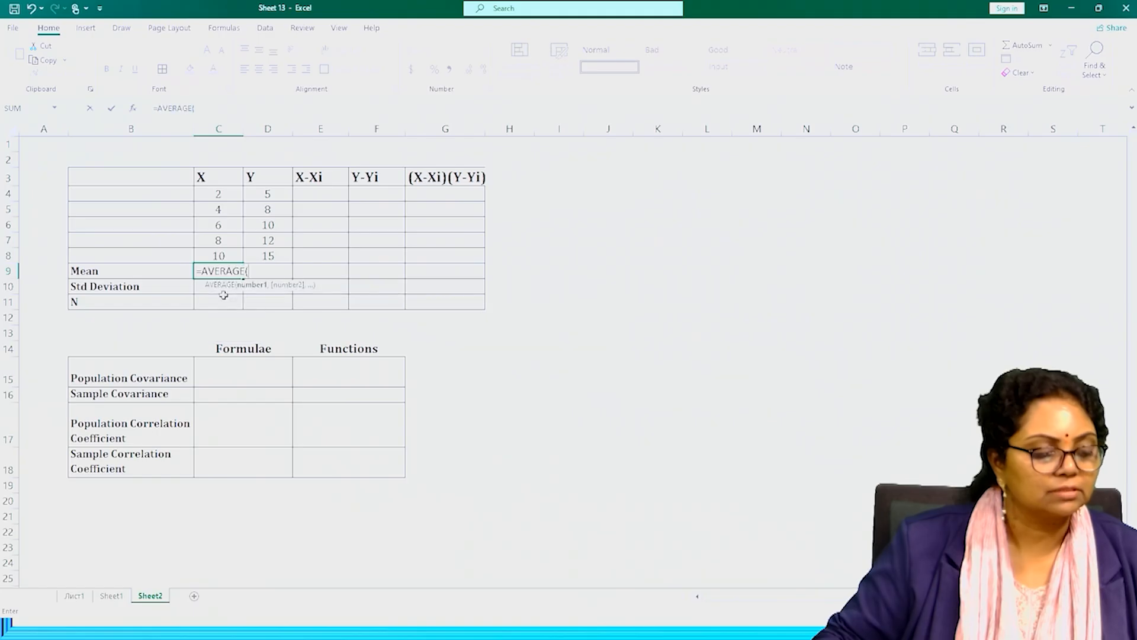
left_click_drag(227, 190, 219, 255)
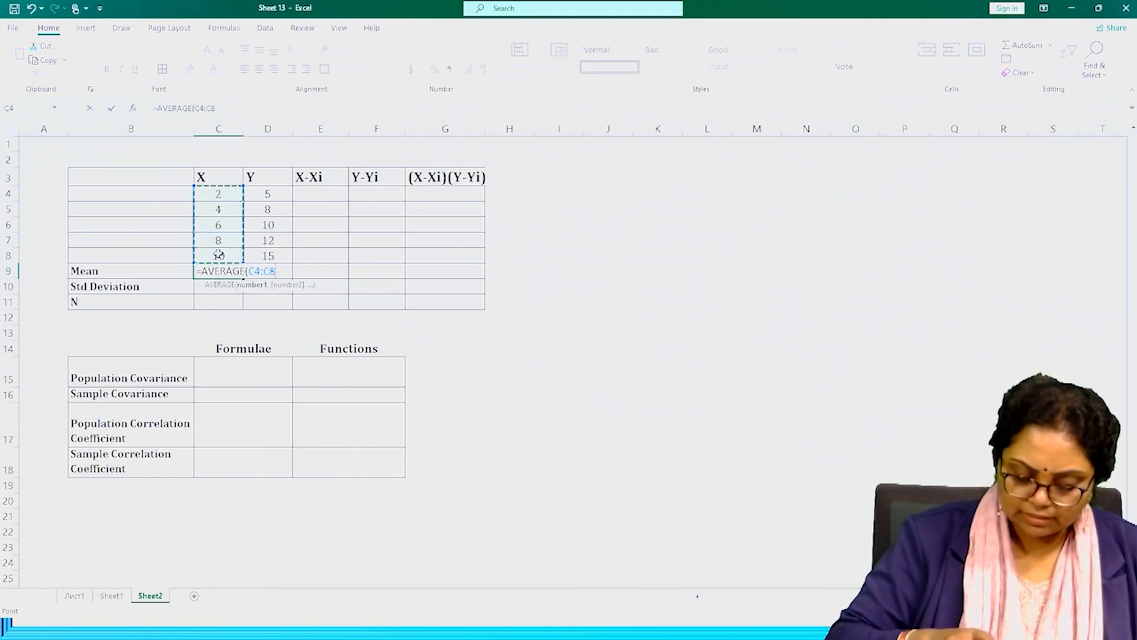
type(")")
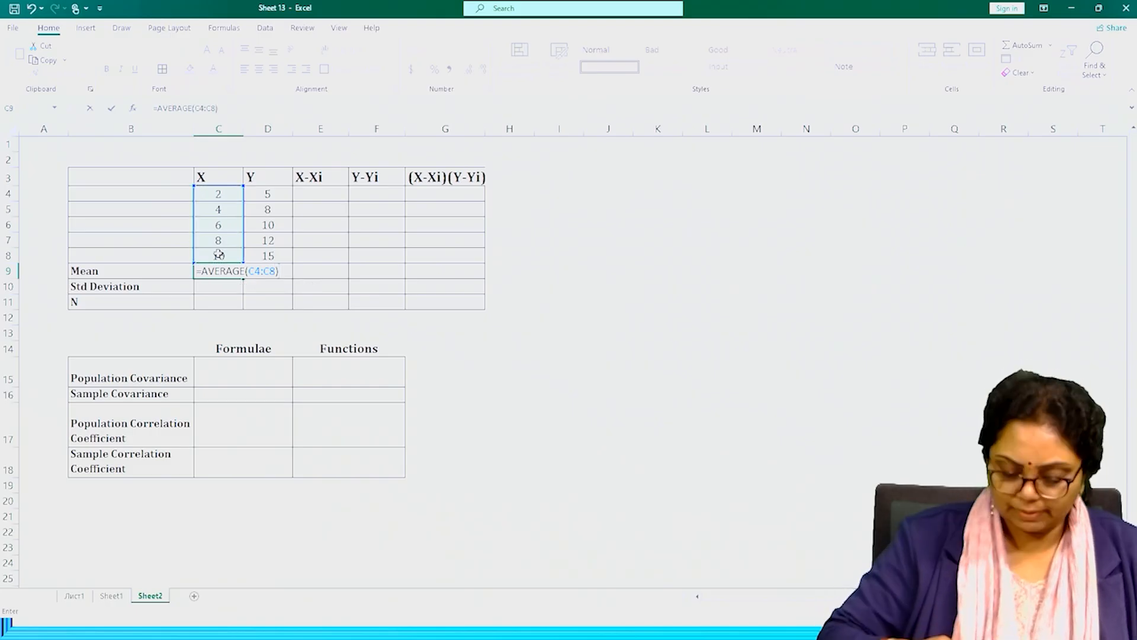
key("Return")
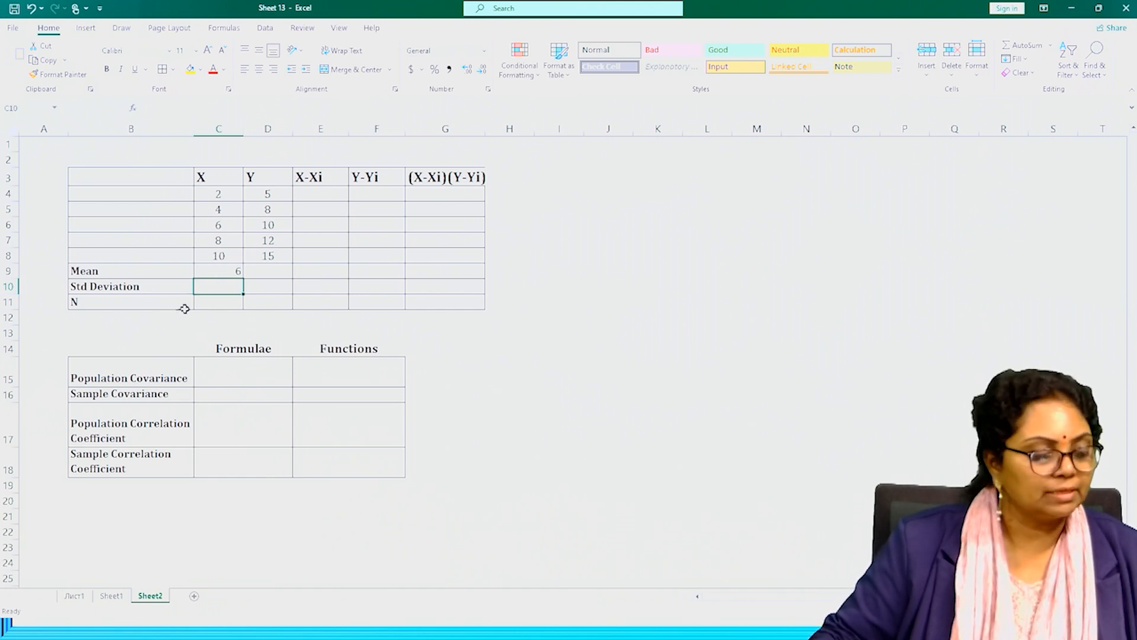
left_click(233, 272)
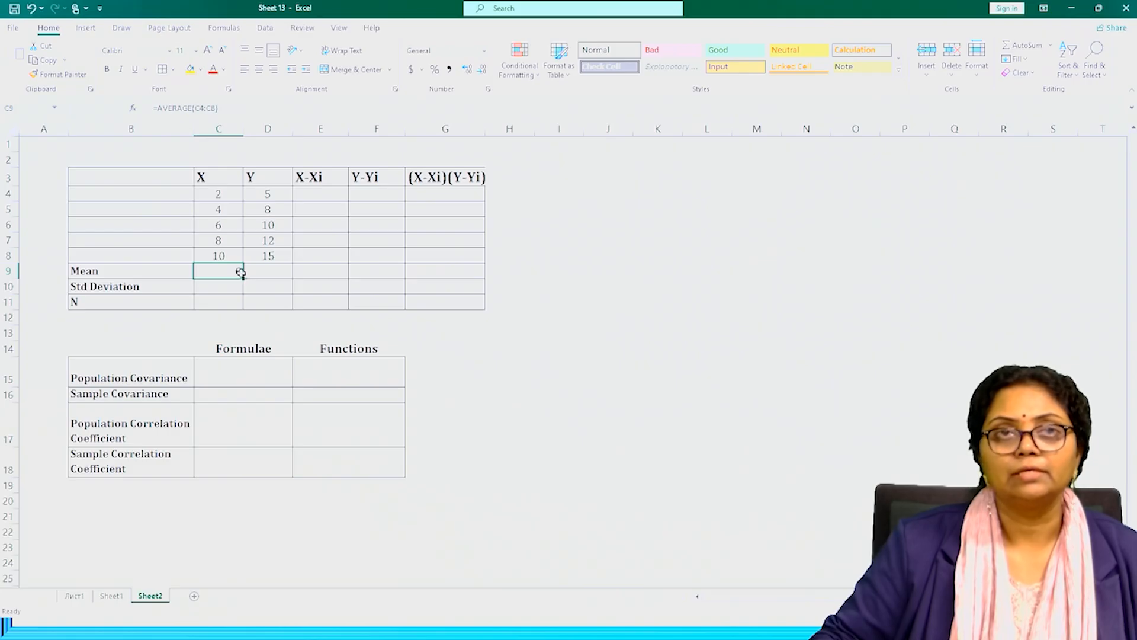
left_click_drag(243, 280, 295, 282)
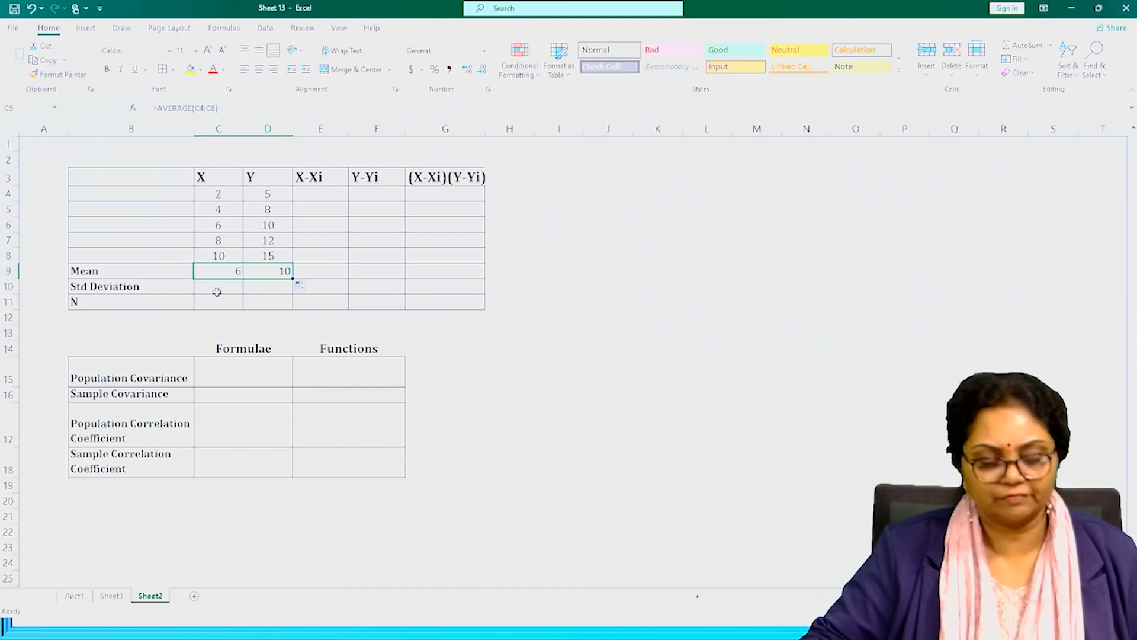
Calculate the population standard deviation of X in C10 with STDEV.P over C4:C8 and extend the formula to D10 for Y.
left_click(217, 292)
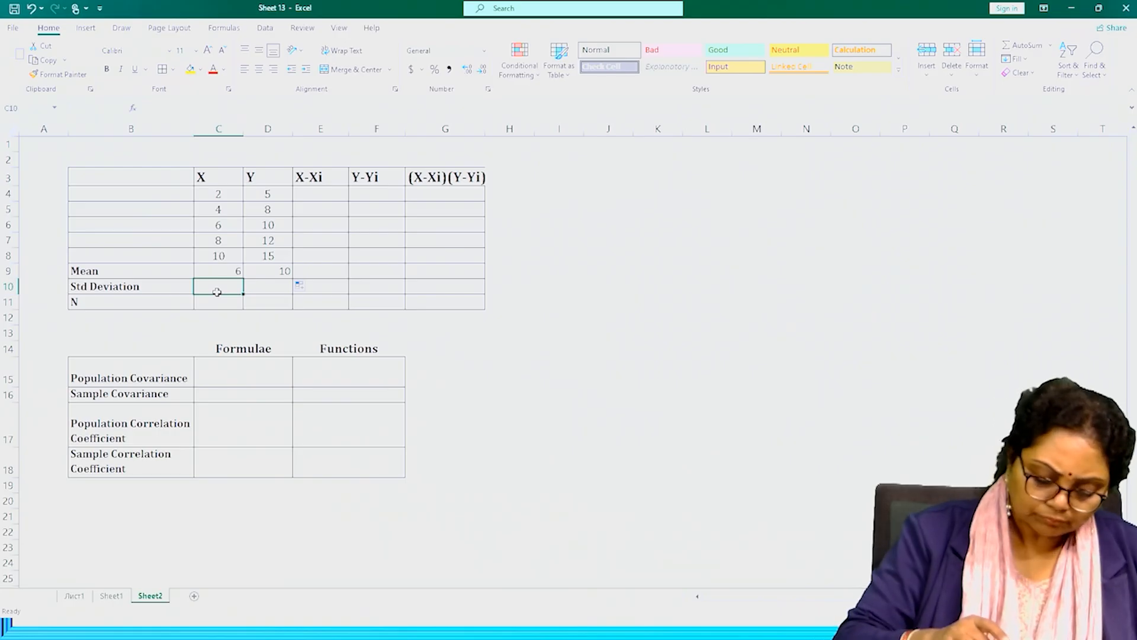
type("=")
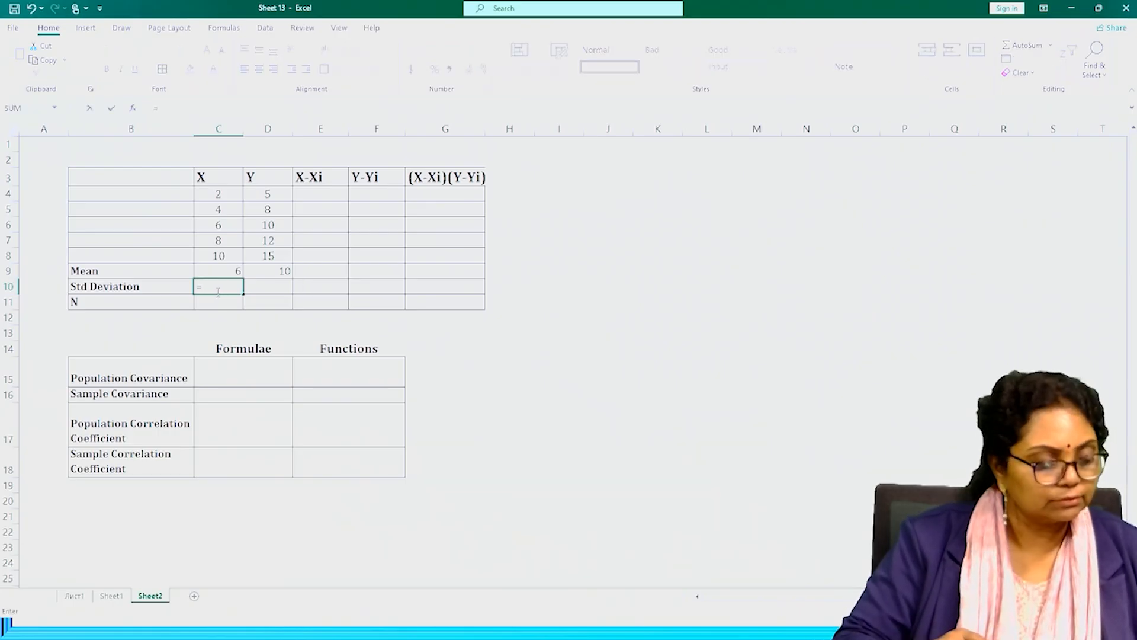
type("std")
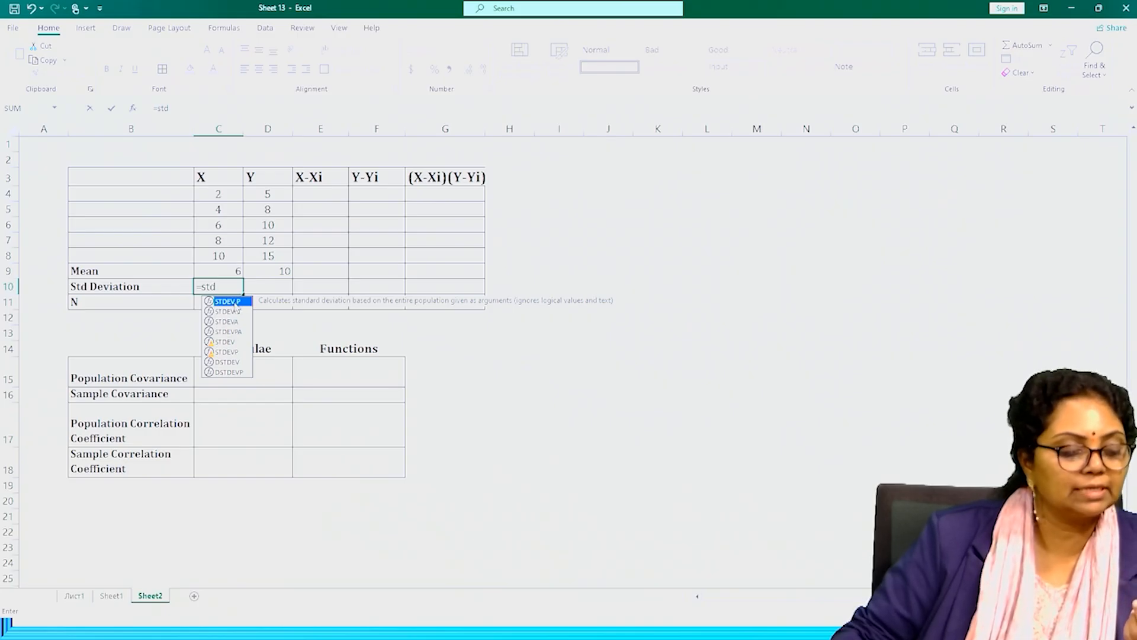
double_click(228, 302)
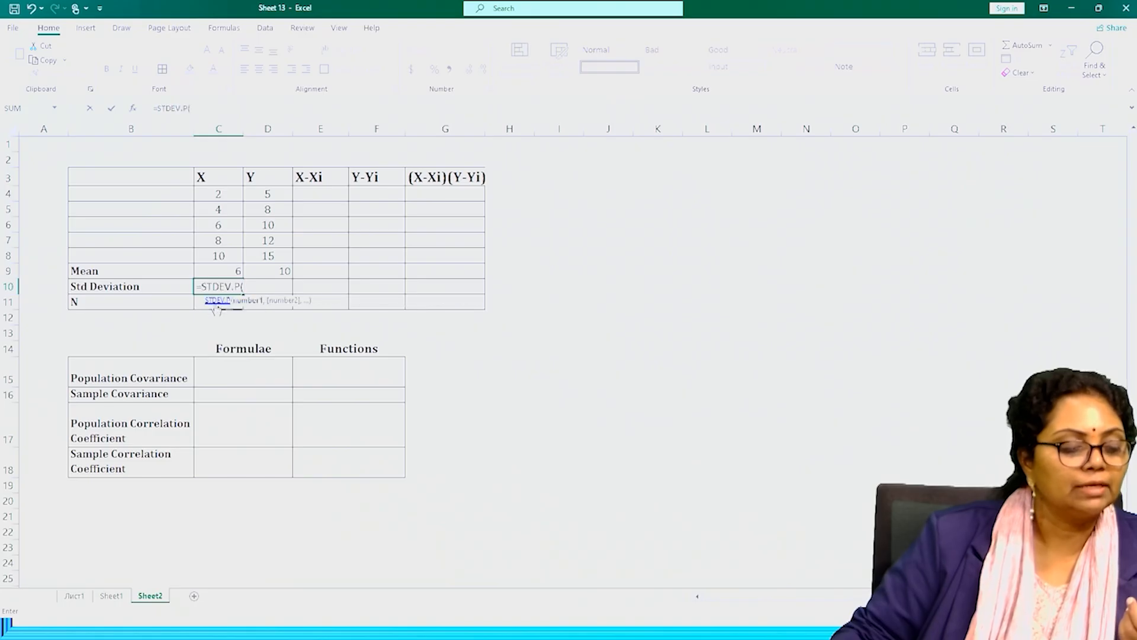
left_click_drag(216, 197, 216, 254)
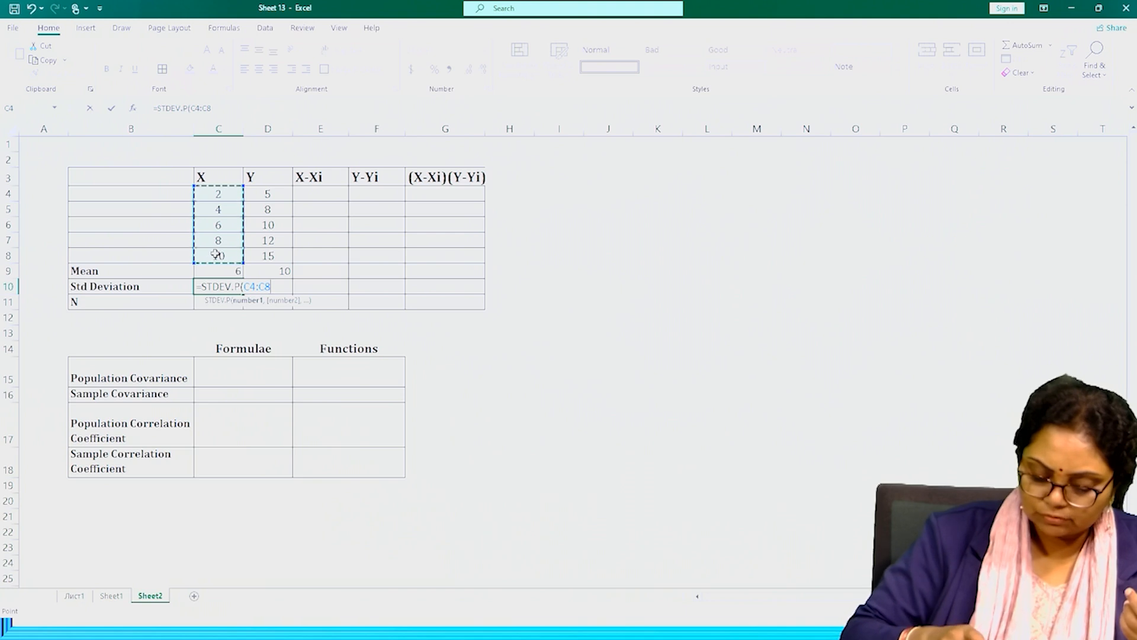
type(")")
key("Return")
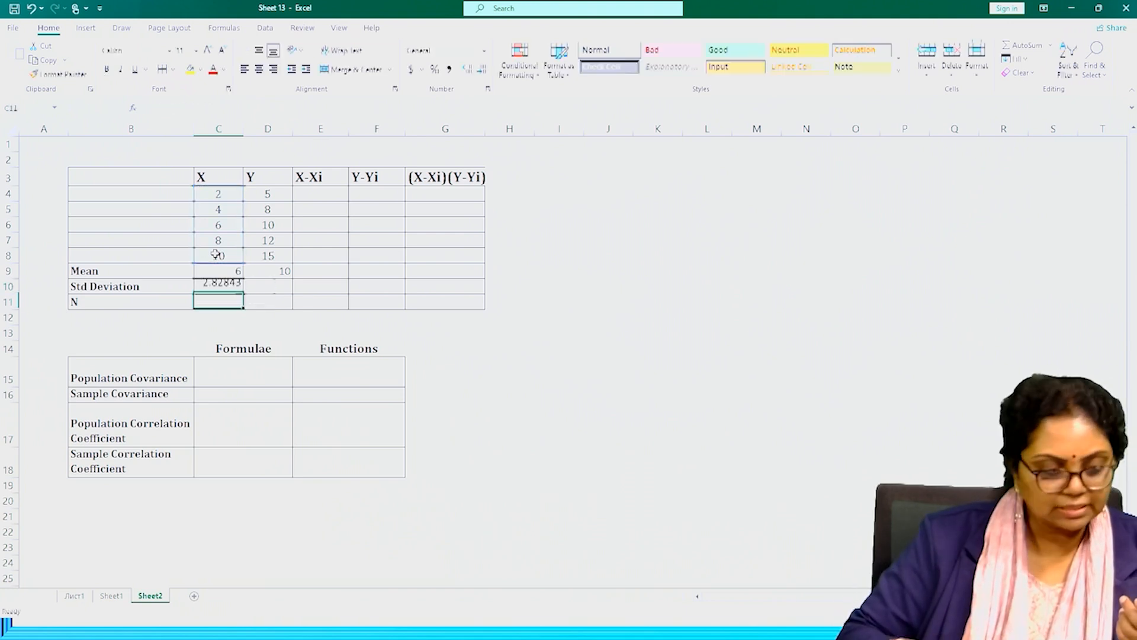
left_click(220, 286)
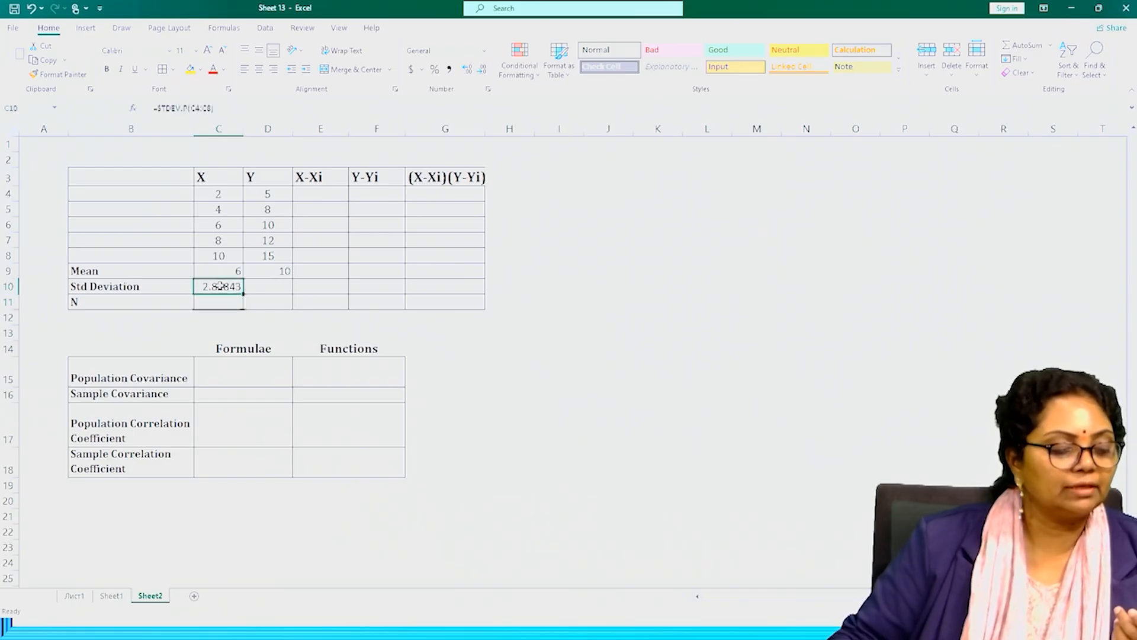
left_click_drag(244, 294, 268, 299)
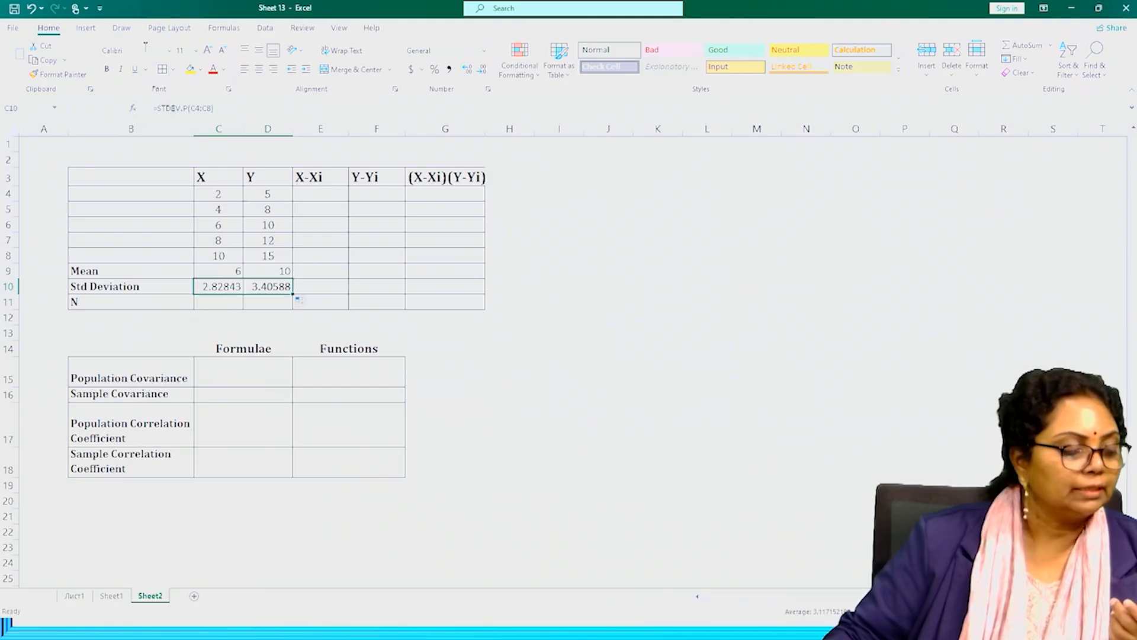
Extend the standard deviation label in B10 to read "Std Deviation(Population)".
double_click(147, 287)
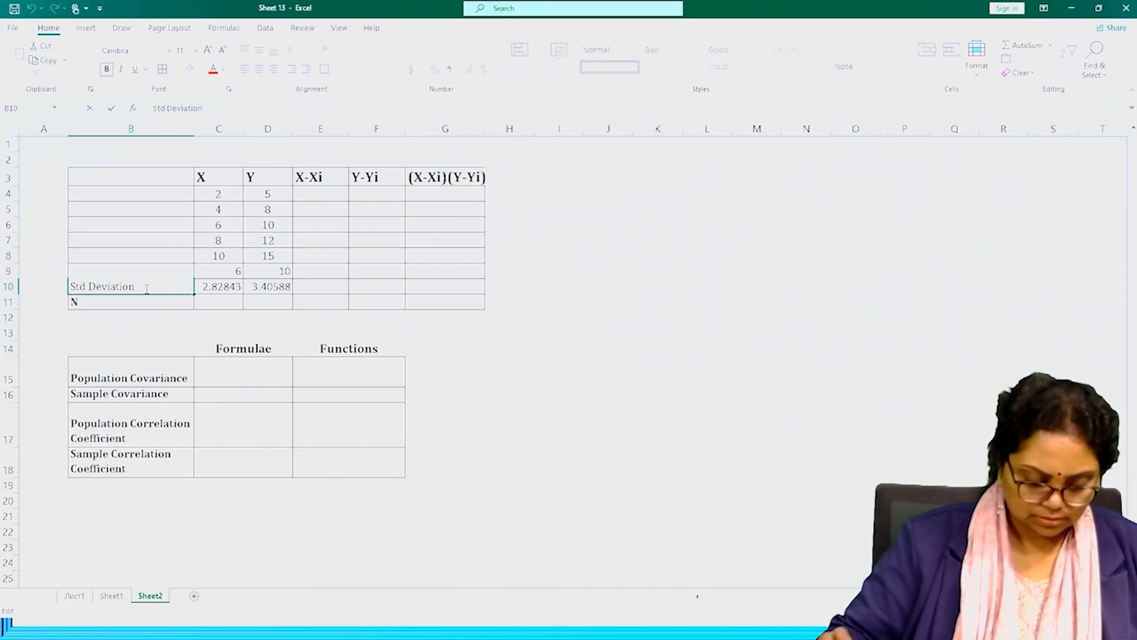
type("(")
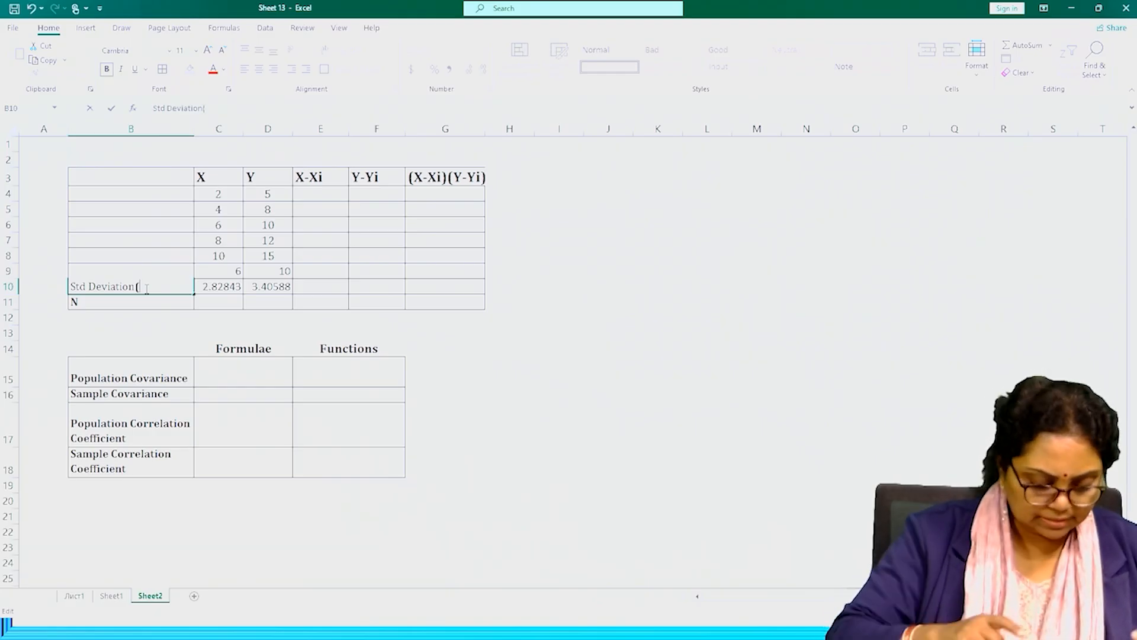
type("Po")
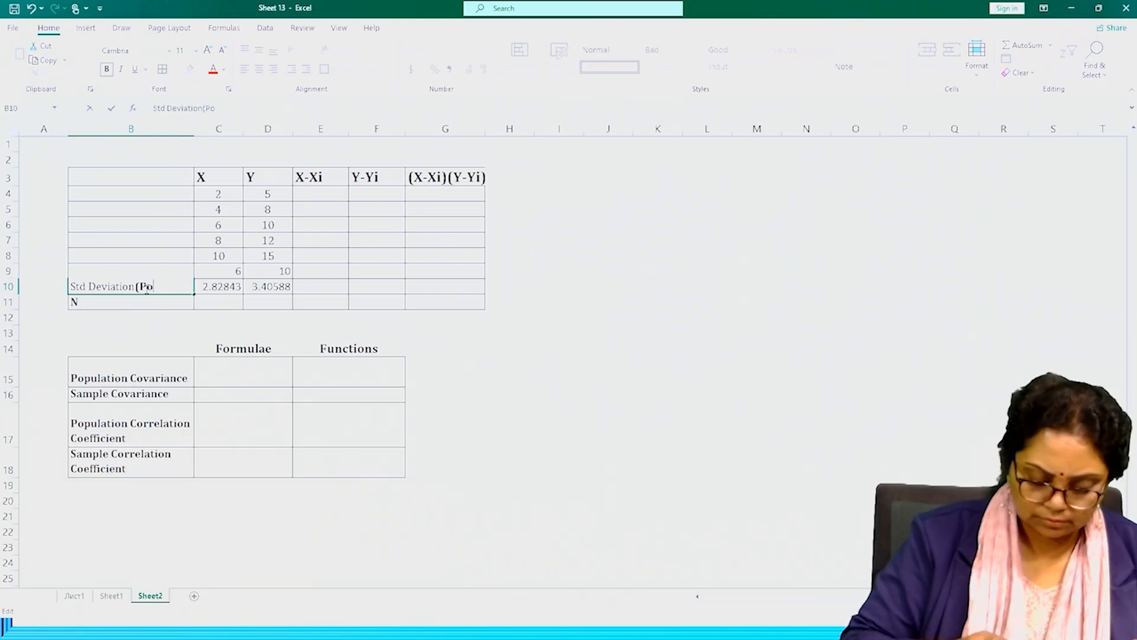
type("pula")
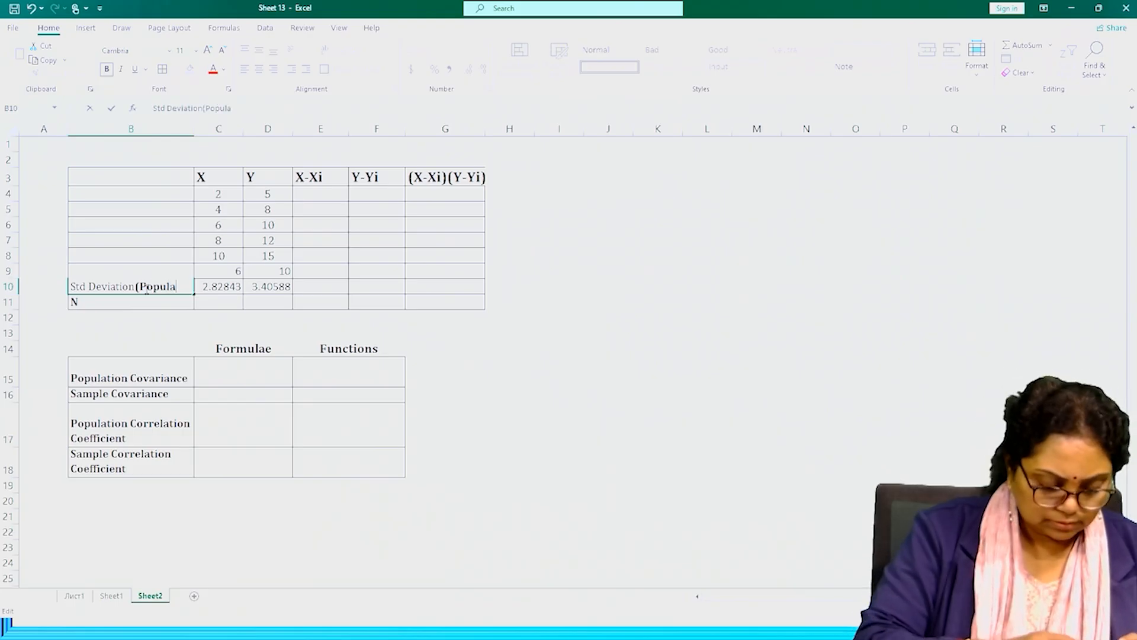
type("tion")
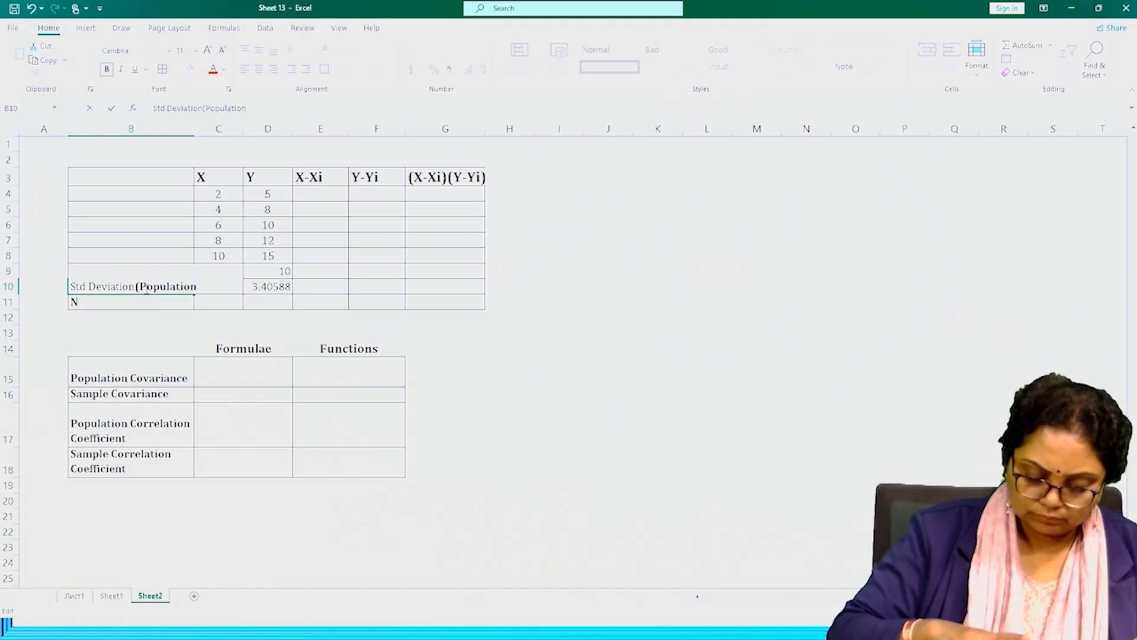
type(")")
key("Return")
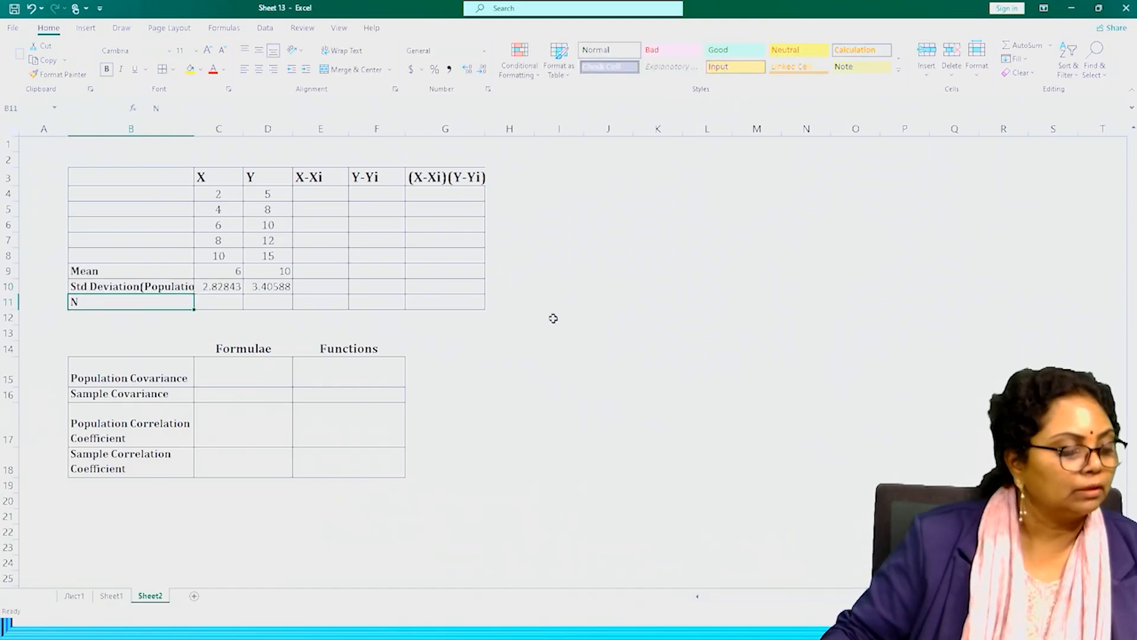
Insert a blank row above the N row and autofit the width of column B to its labels.
right_click(12, 303)
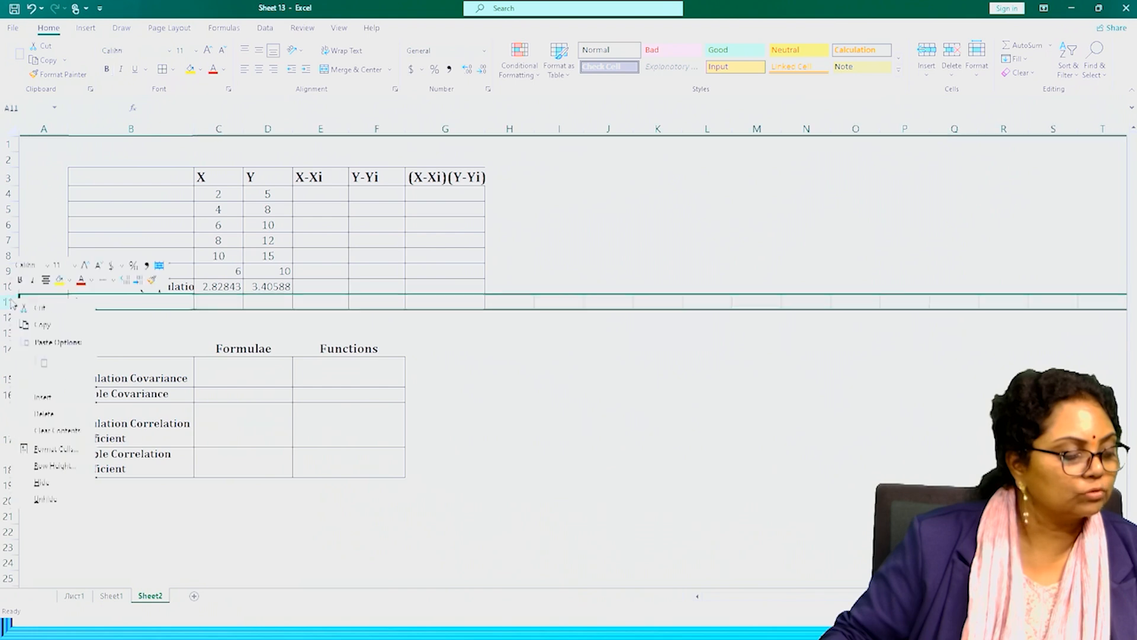
left_click(45, 397)
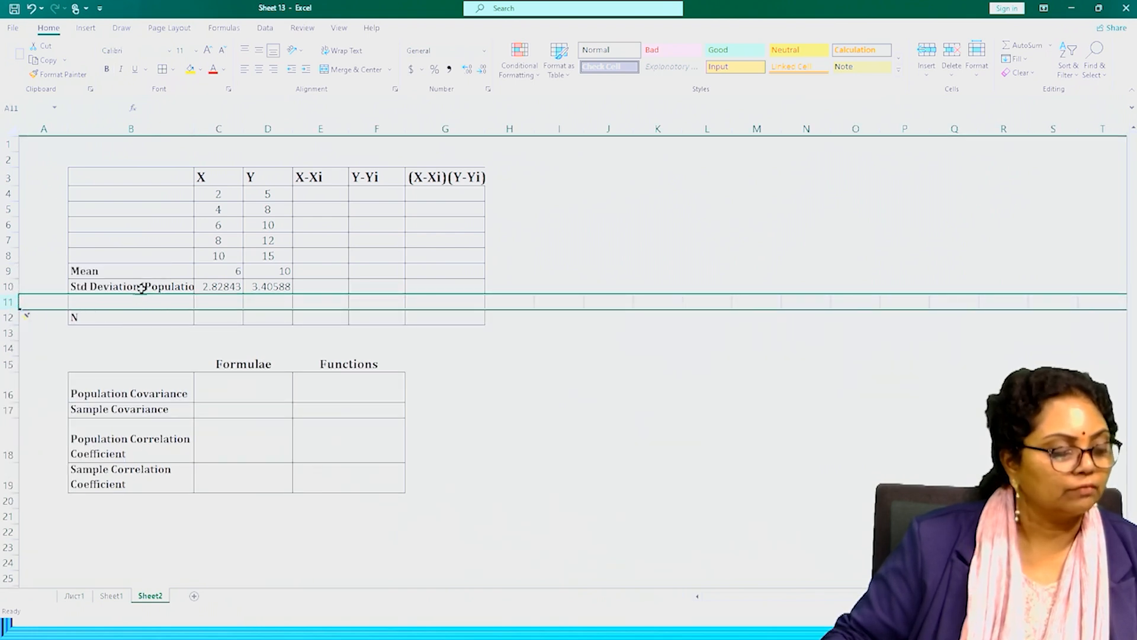
double_click(192, 129)
Copy the population standard deviation label from B10 into the empty cell B11.
left_click(133, 304)
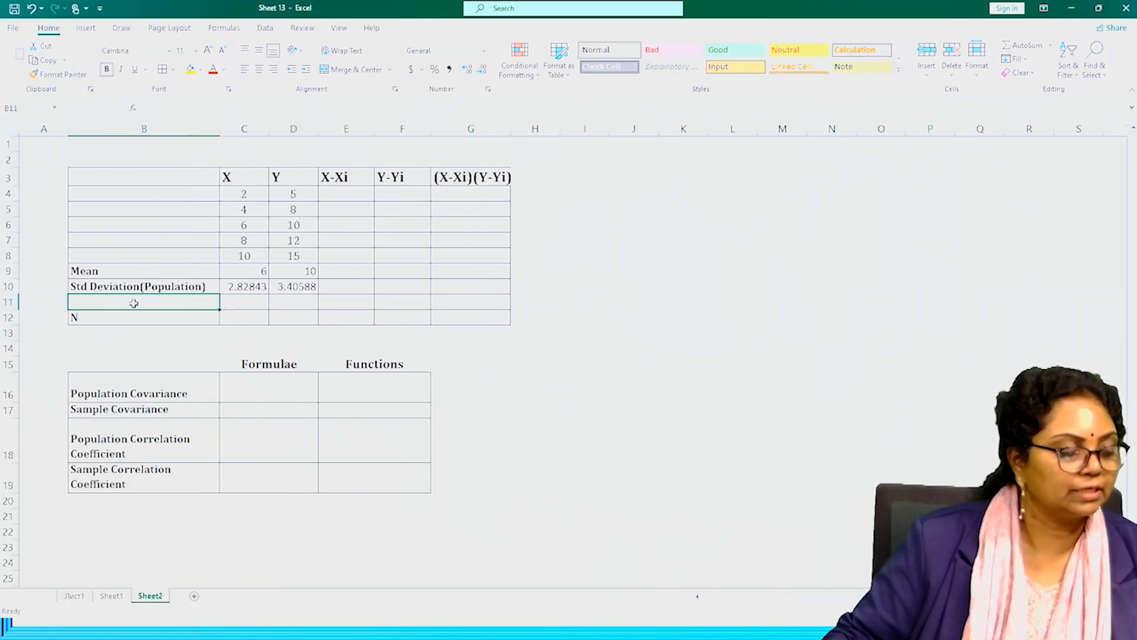
left_click(134, 286)
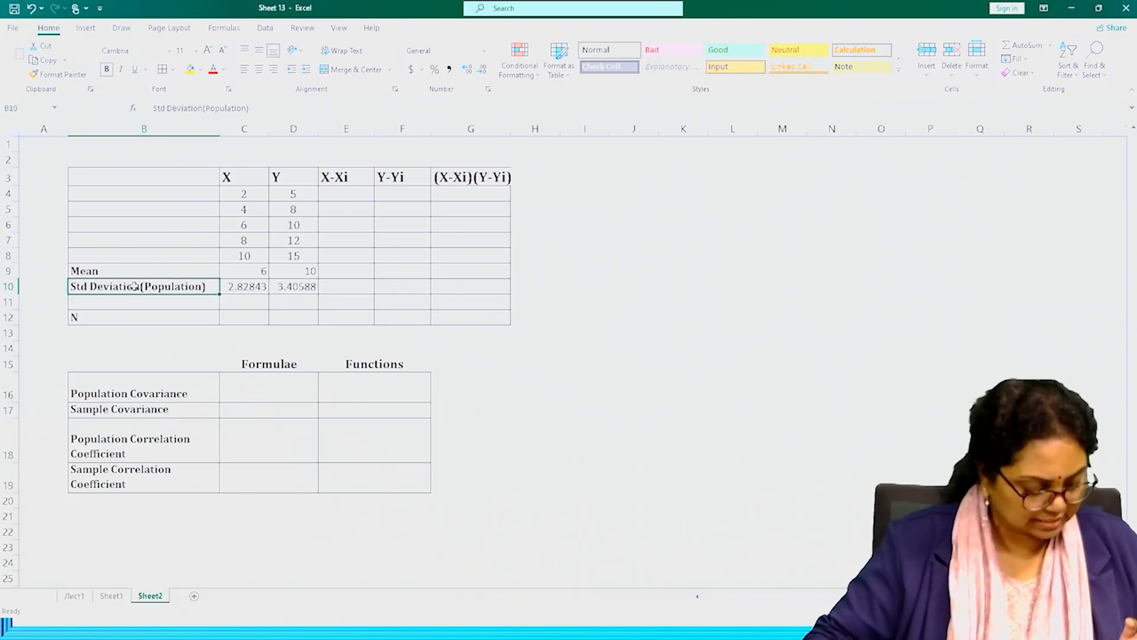
key("ctrl+c")
left_click(136, 302)
key("ctrl+v")
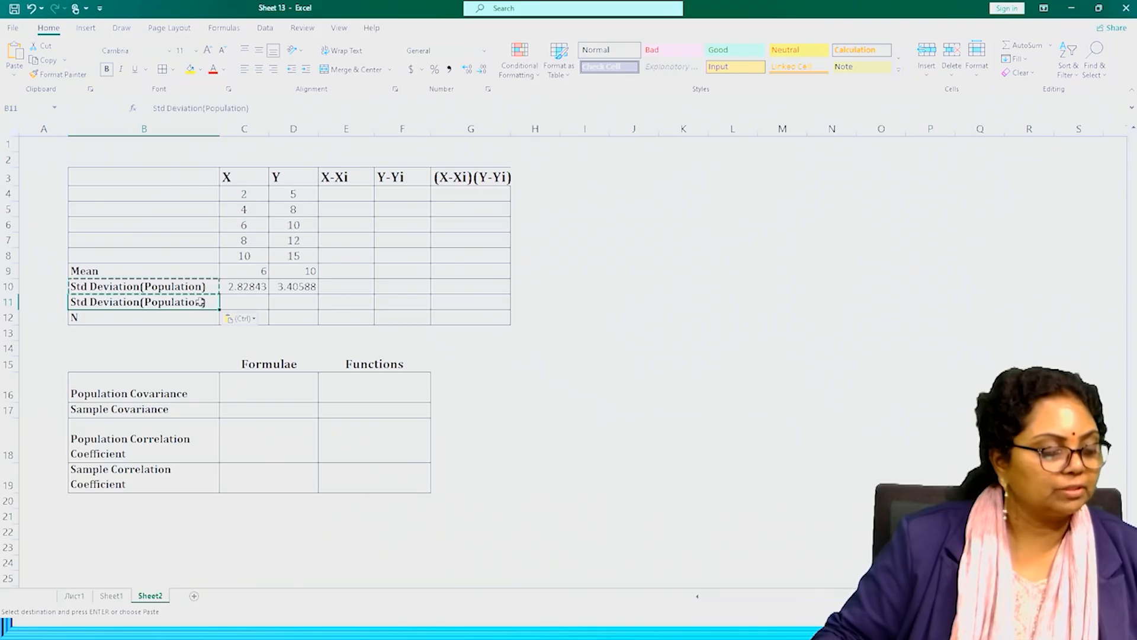
key("Escape")
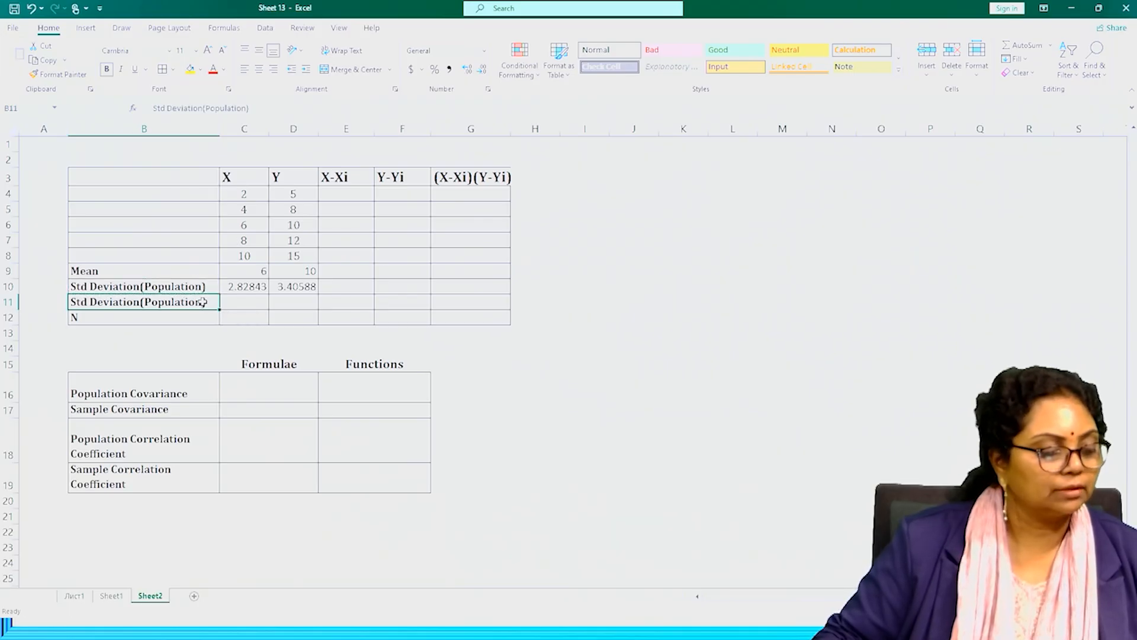
Change the word in parentheses in B11 so the label reads "Std Deviation(Sample)".
double_click(203, 303)
left_click_drag(205, 303, 141, 300)
type("Sample")
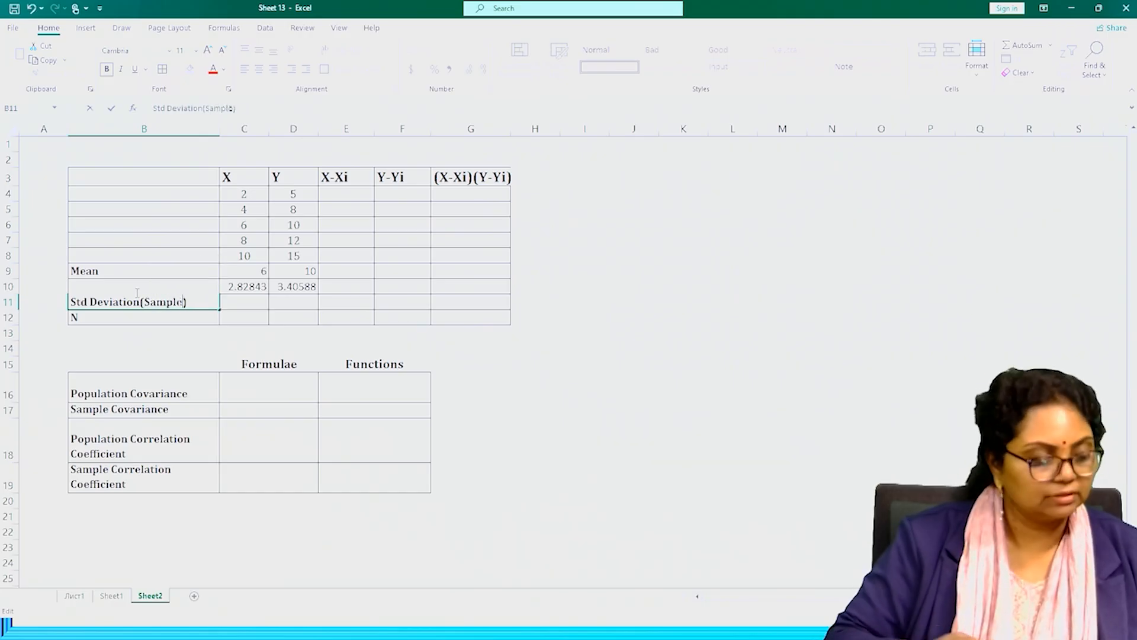
left_click(244, 315)
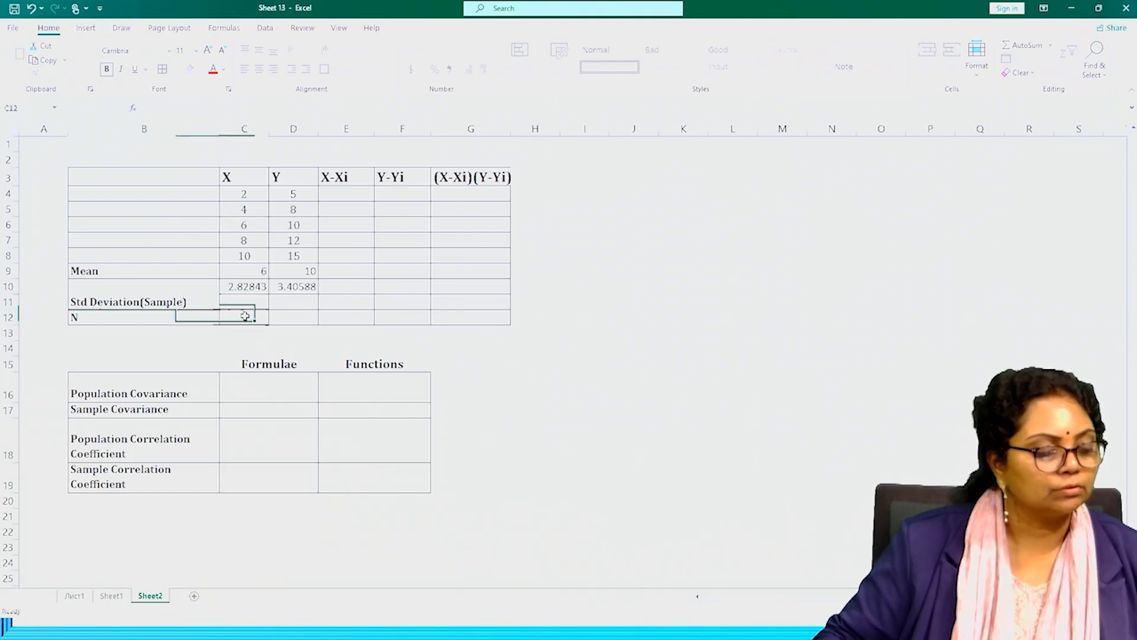
Calculate the sample standard deviation of X in C11 with STDEV.S over C4:C8, and fill the formula across to D11 for Y.
left_click(244, 300)
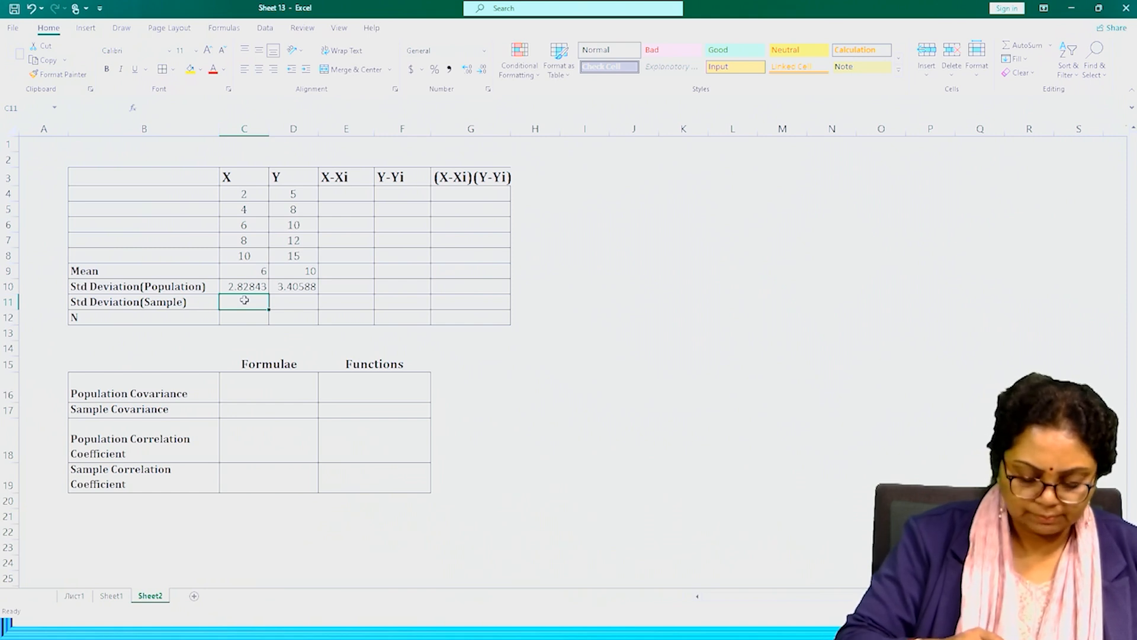
type("=")
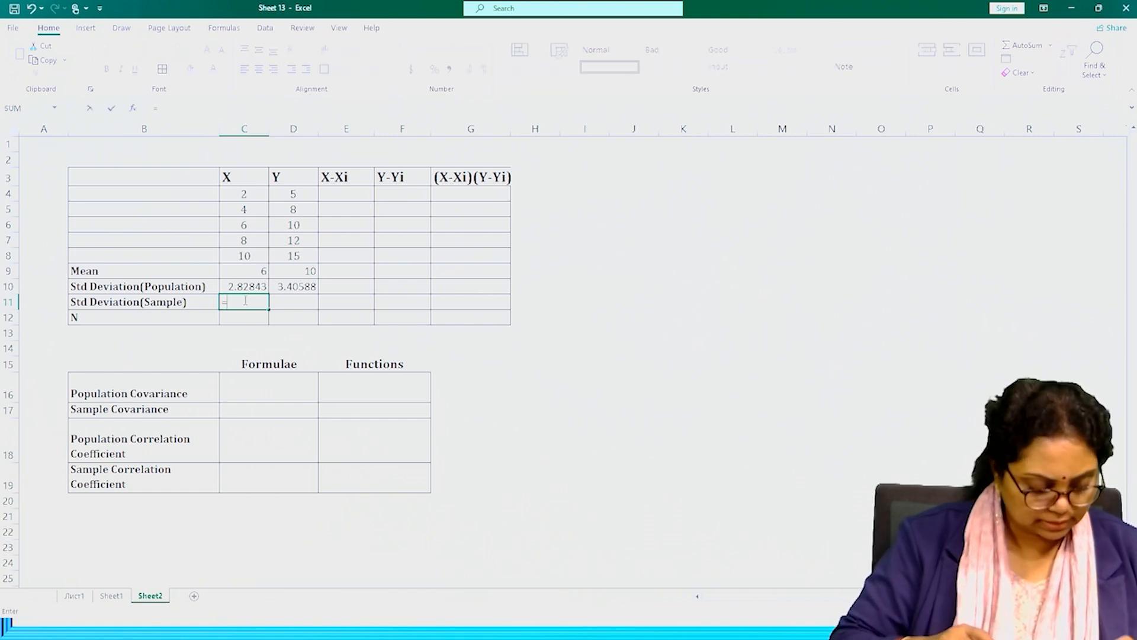
type("std")
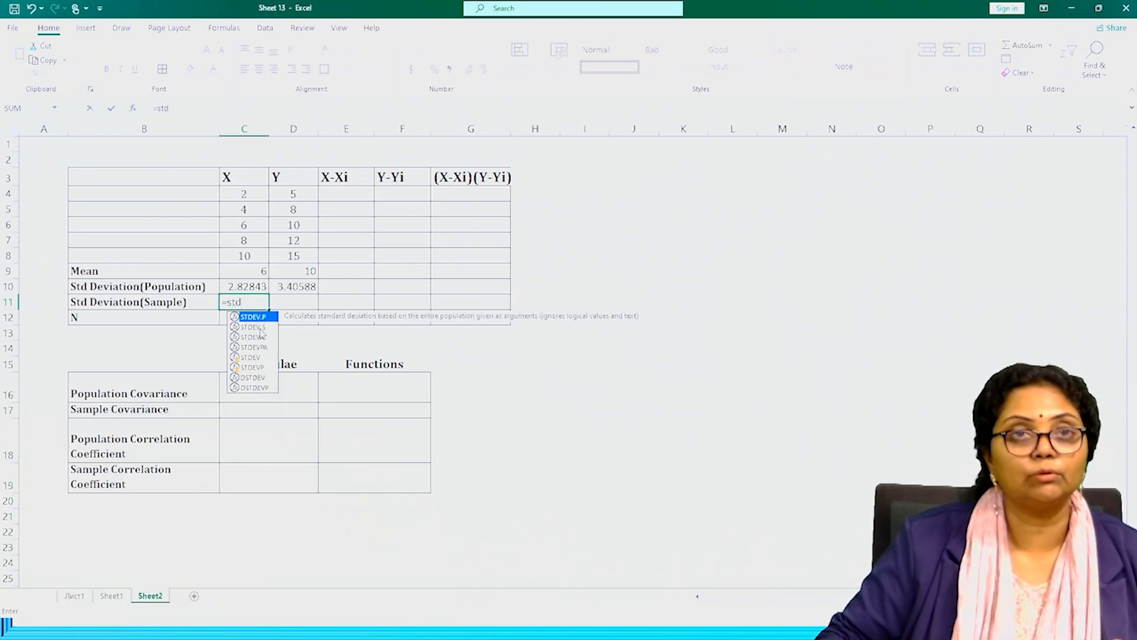
double_click(254, 327)
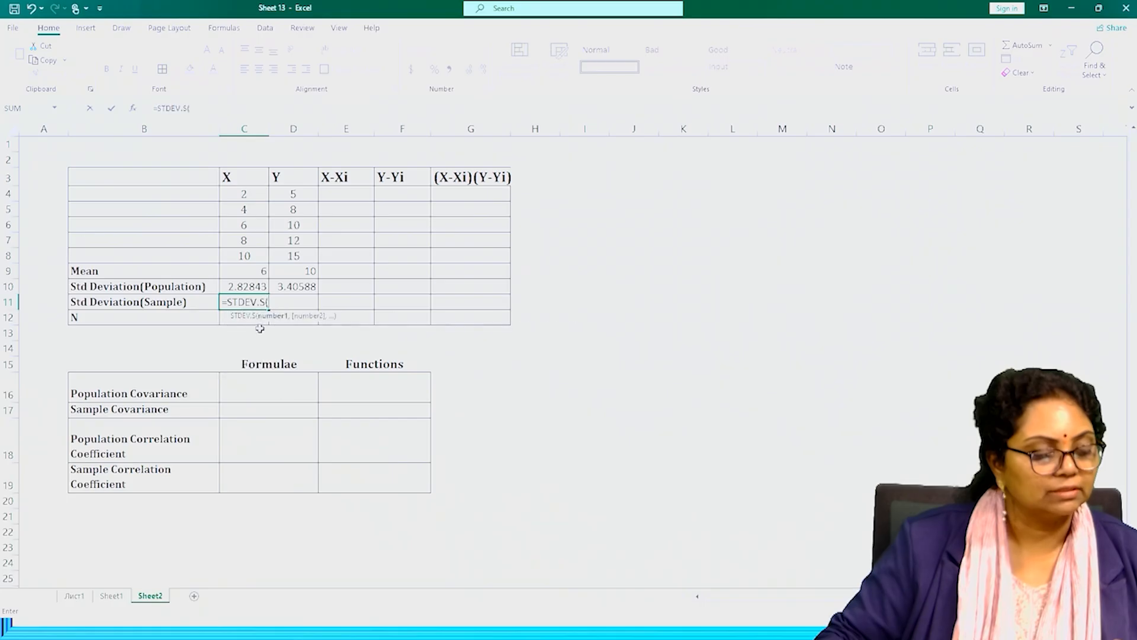
left_click_drag(243, 197, 237, 254)
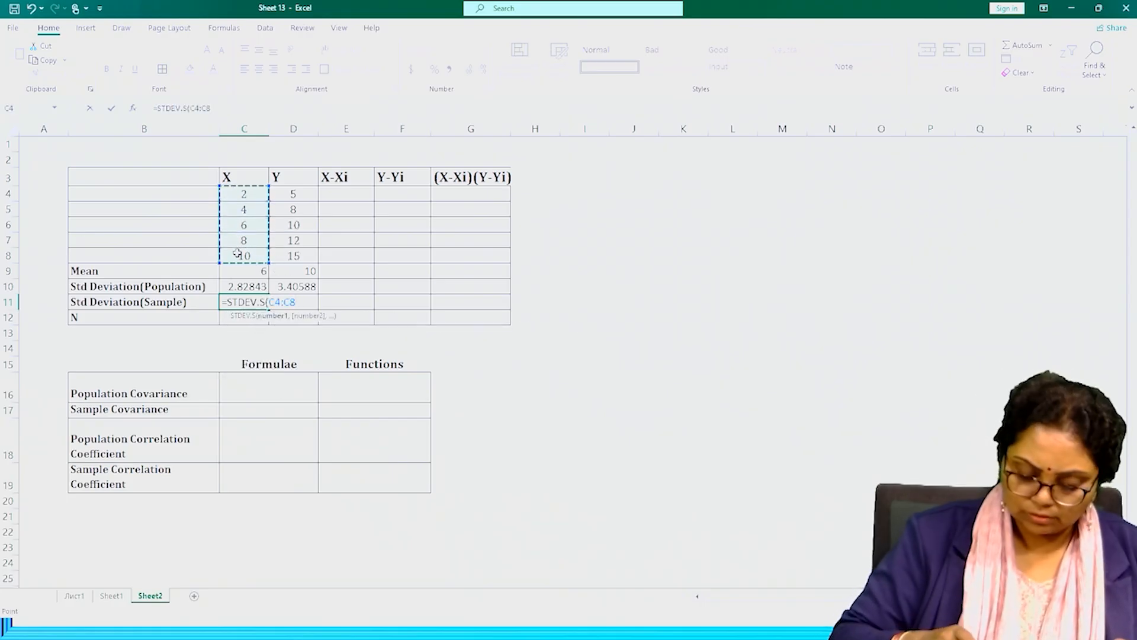
type(")")
key("Return")
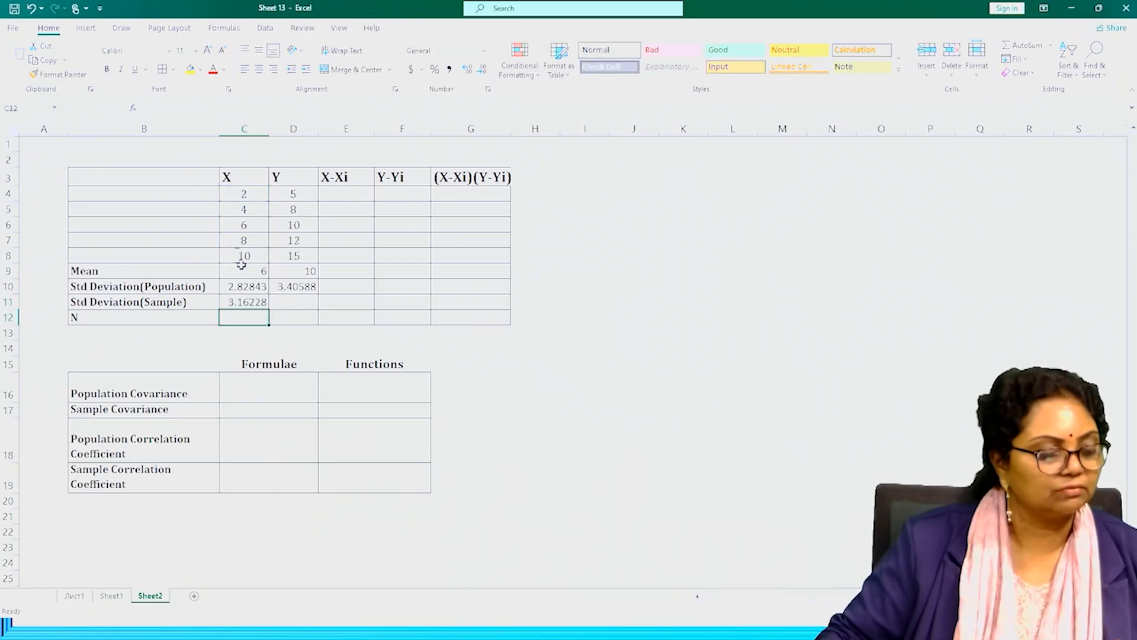
left_click(258, 304)
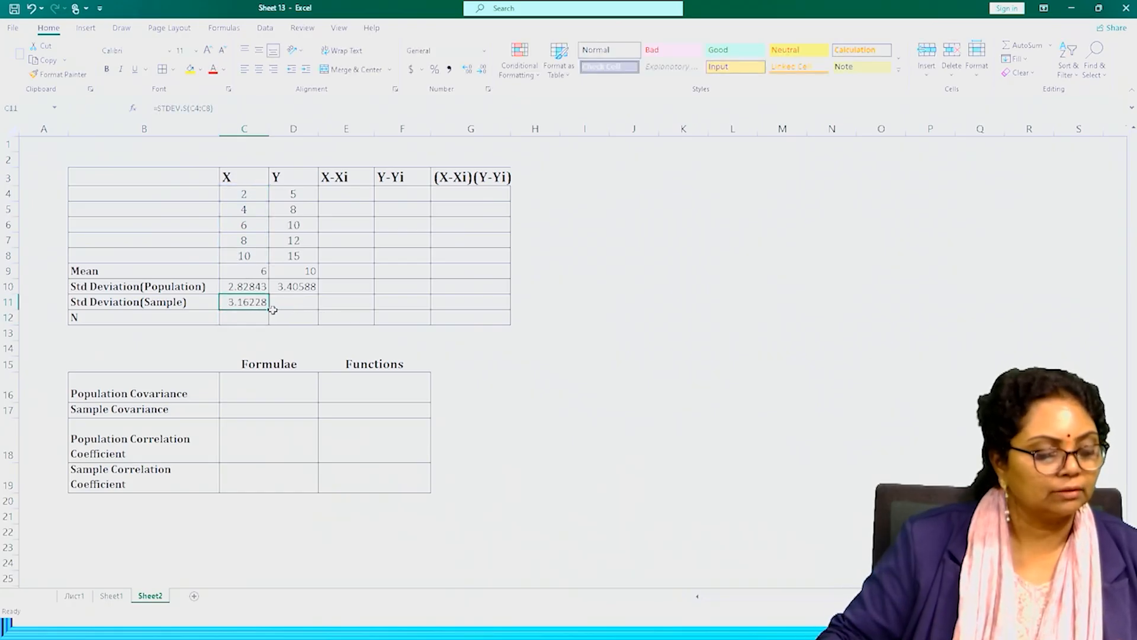
left_click_drag(269, 309, 316, 311)
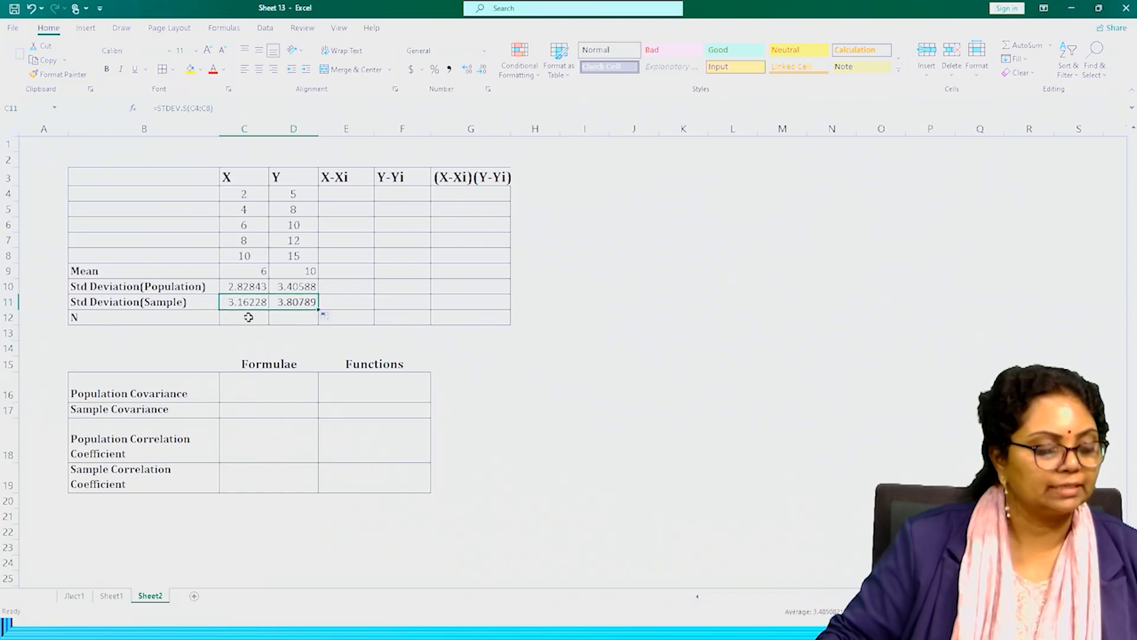
Count the X values in the N row at C12 with COUNT over C4:C8, and fill the formula across to D12.
left_click(249, 317)
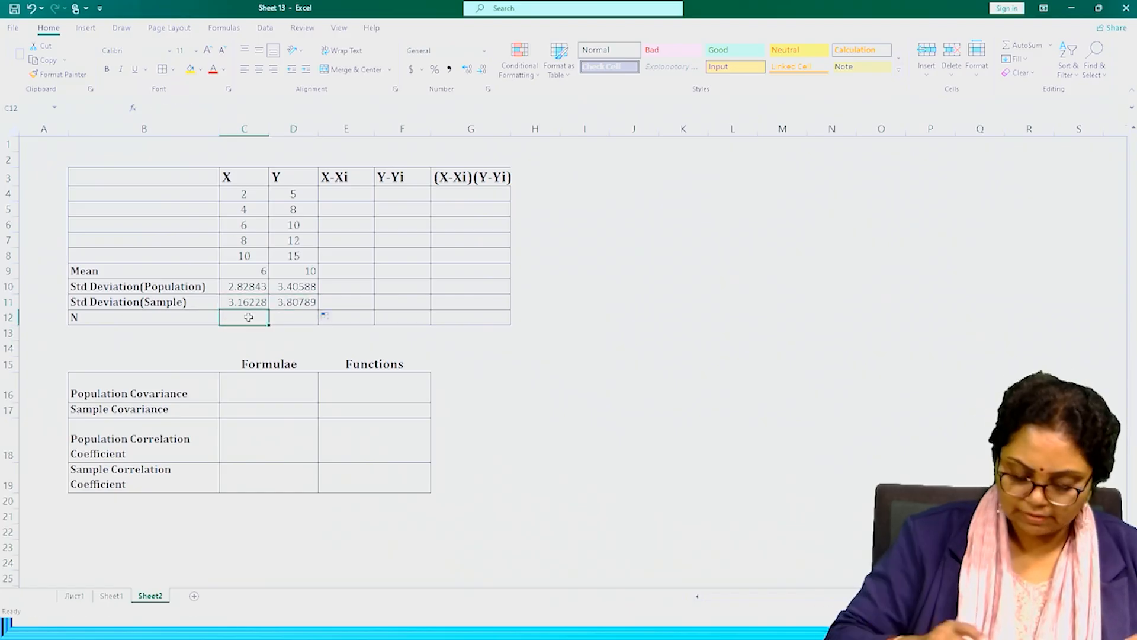
type("=cou")
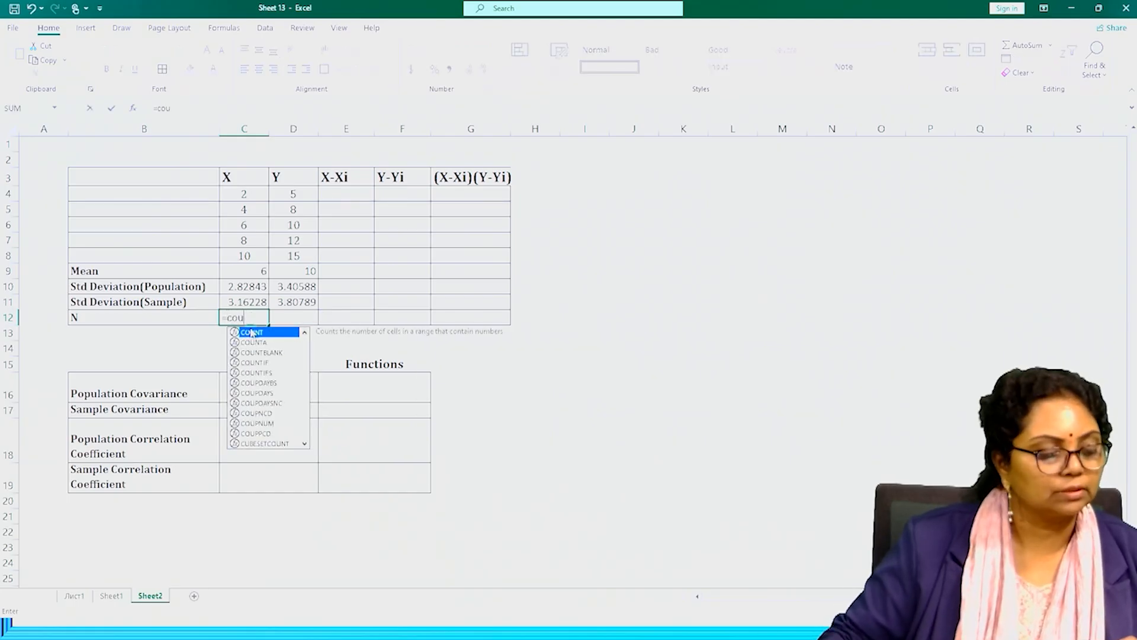
double_click(255, 333)
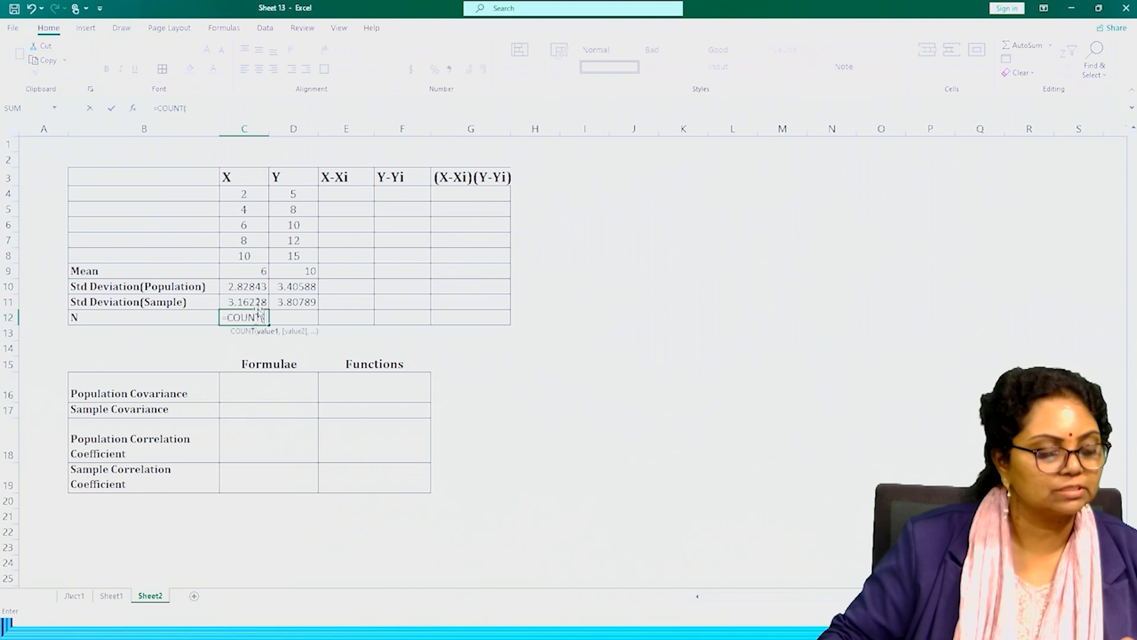
left_click_drag(234, 191, 239, 259)
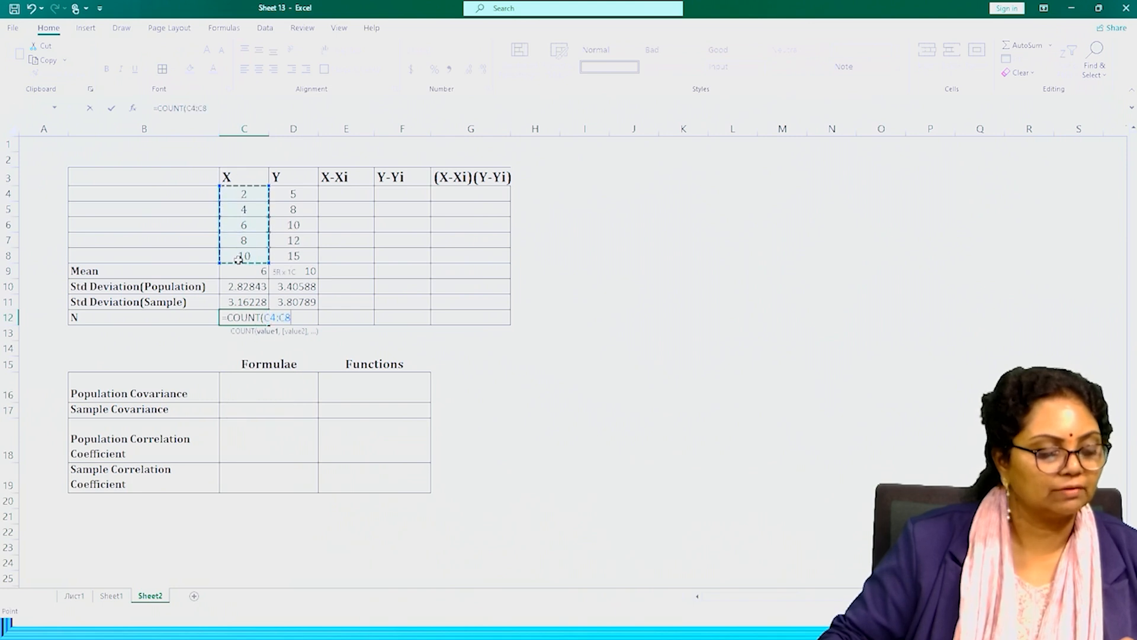
key("Return")
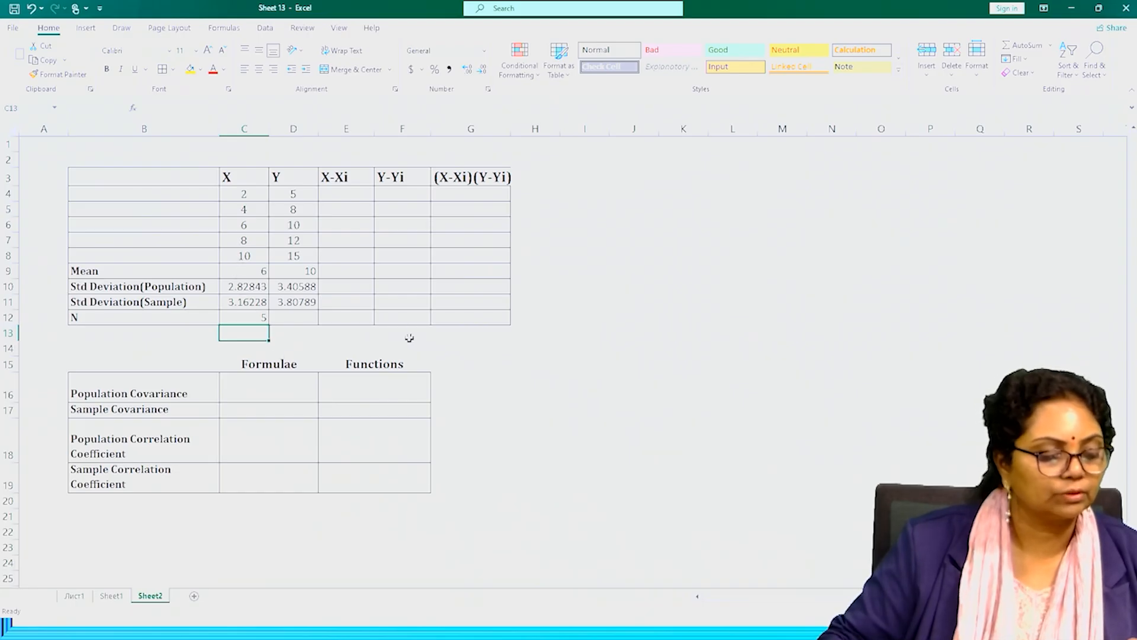
left_click(256, 315)
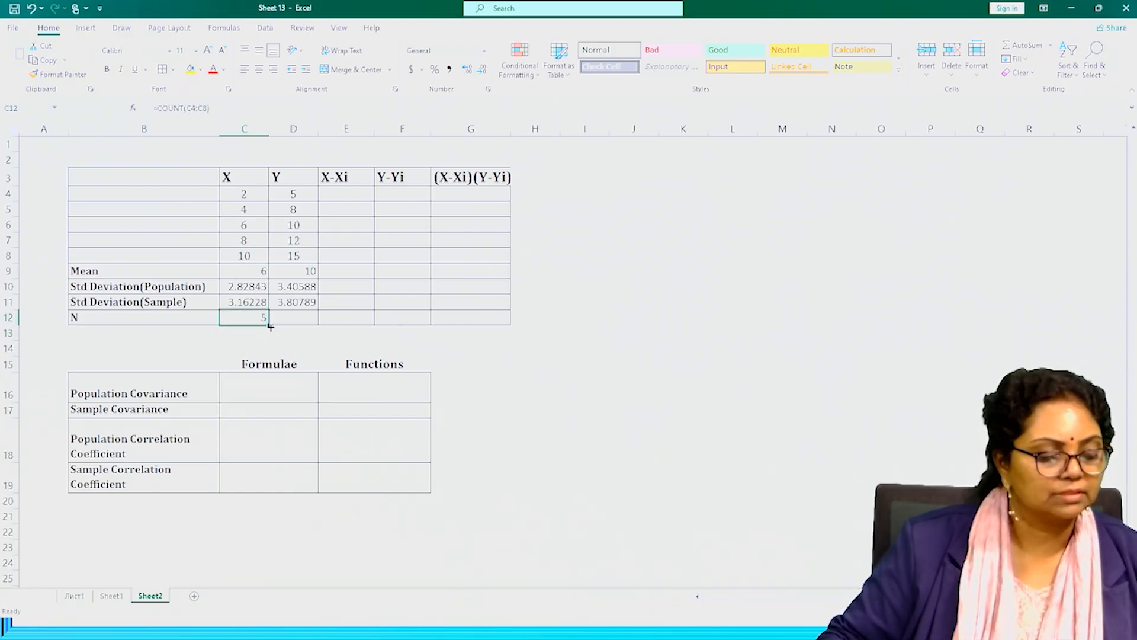
left_click_drag(270, 324, 317, 322)
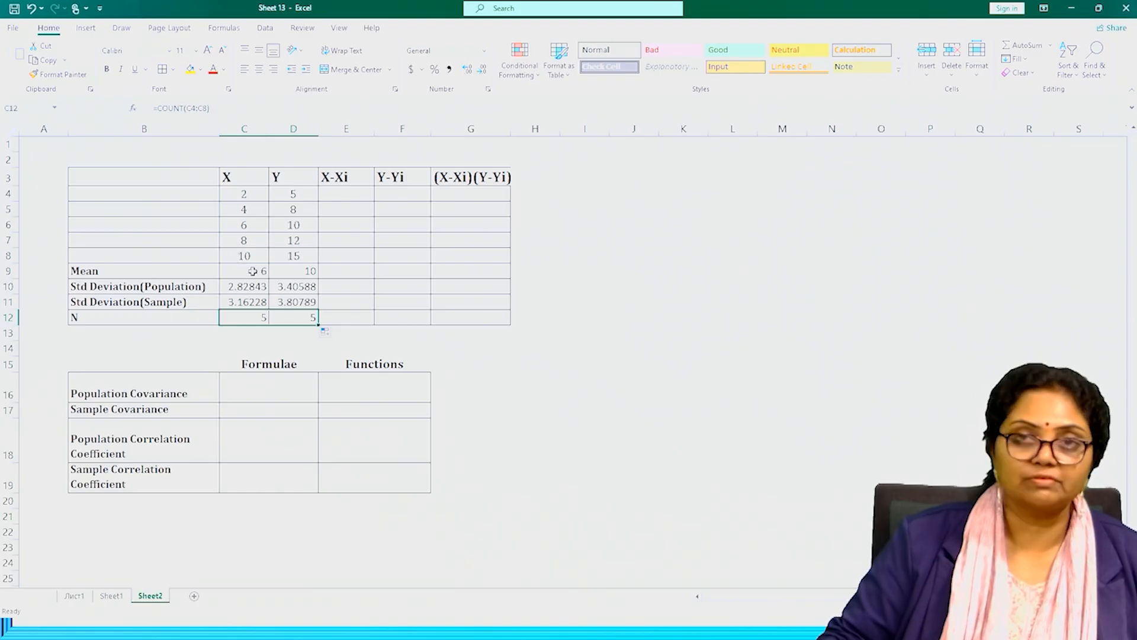
Compute the X-Xi deviations by entering =C4-$C$9 in E4 and filling the formula down to E8.
left_click(342, 193)
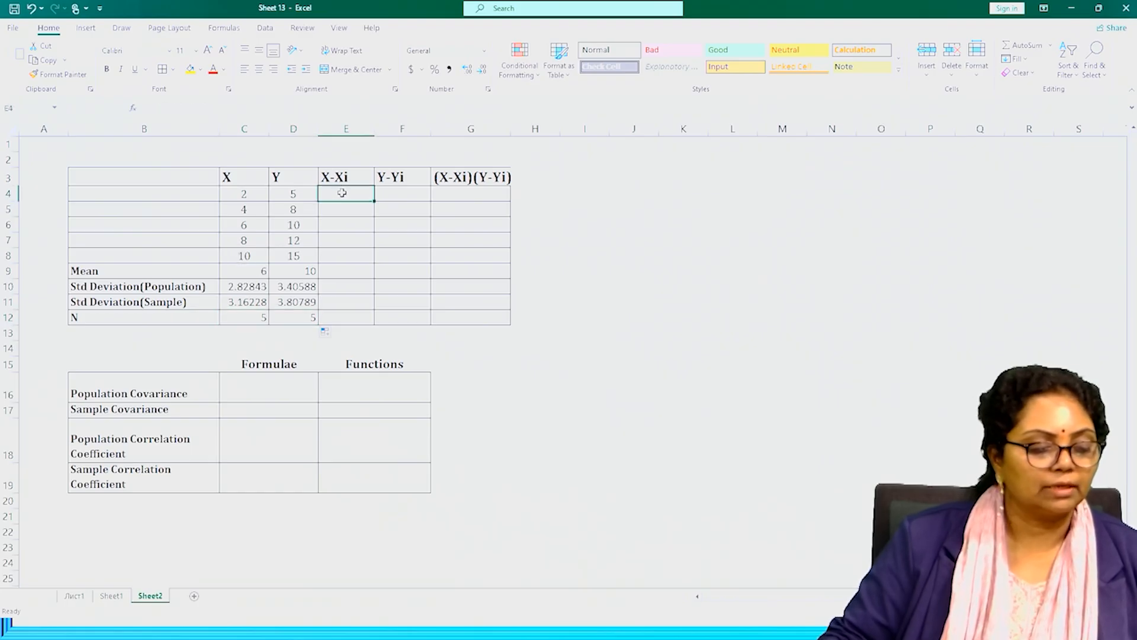
type("=")
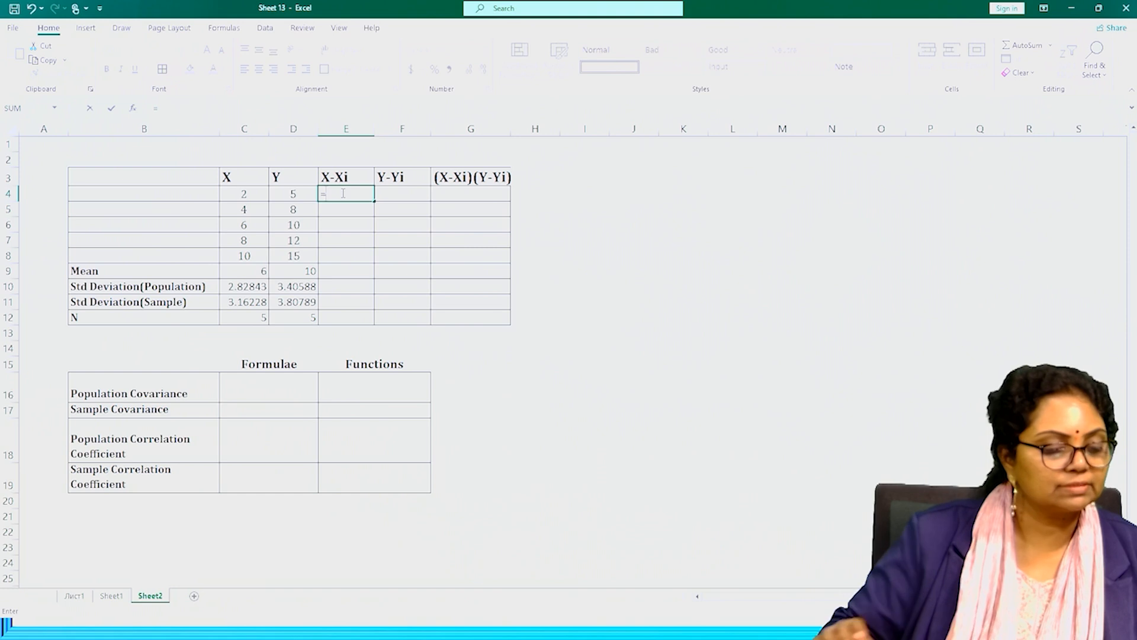
left_click(244, 194)
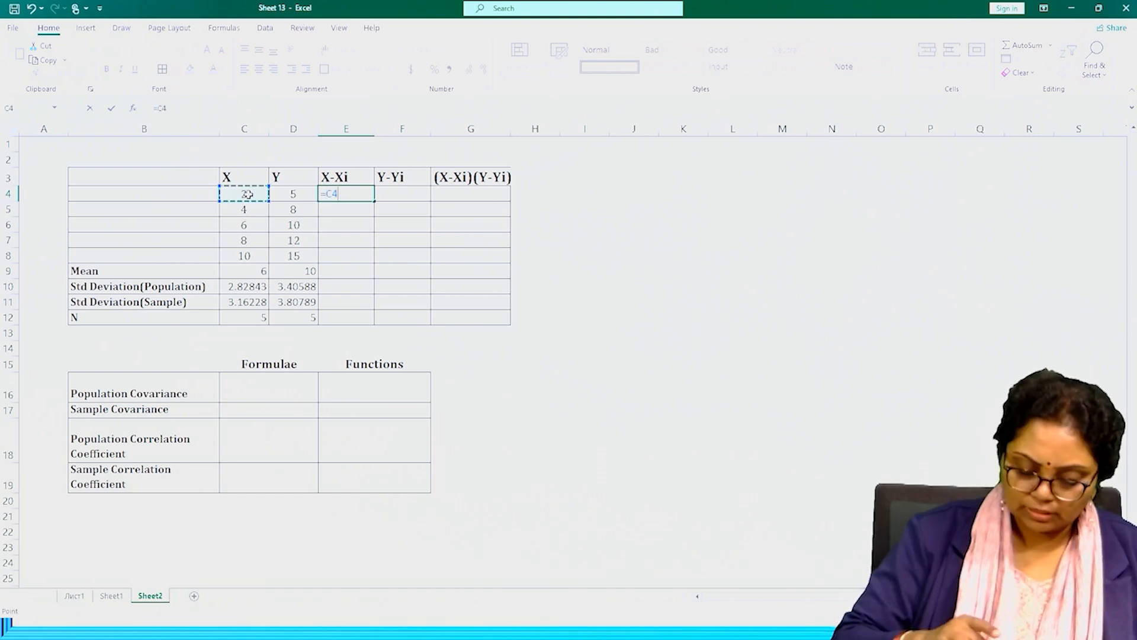
type("-")
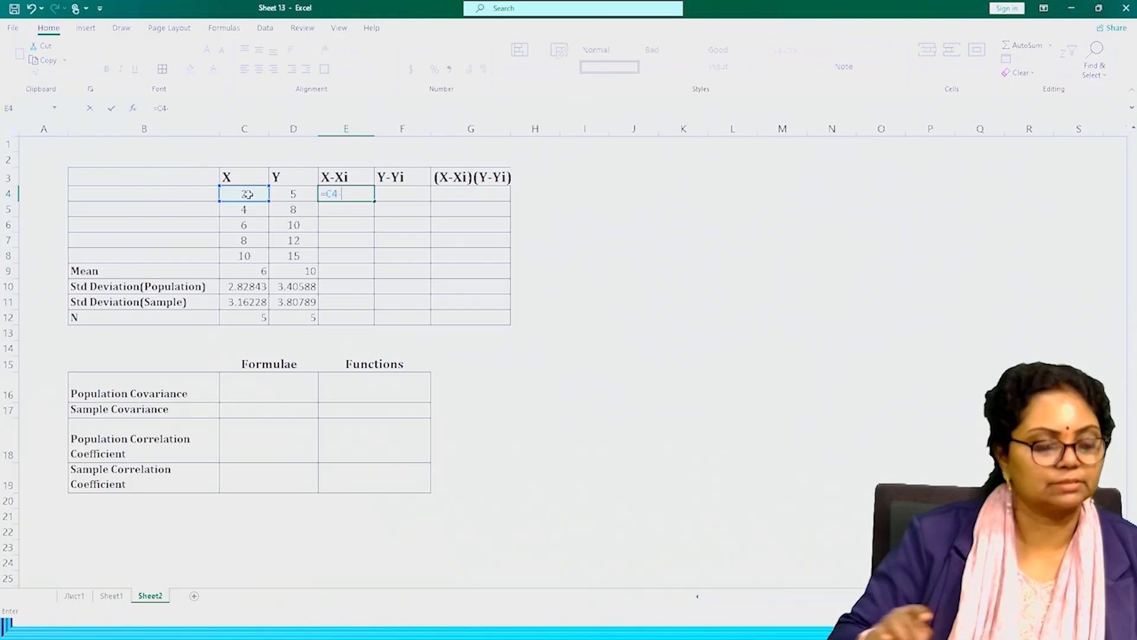
left_click(254, 267)
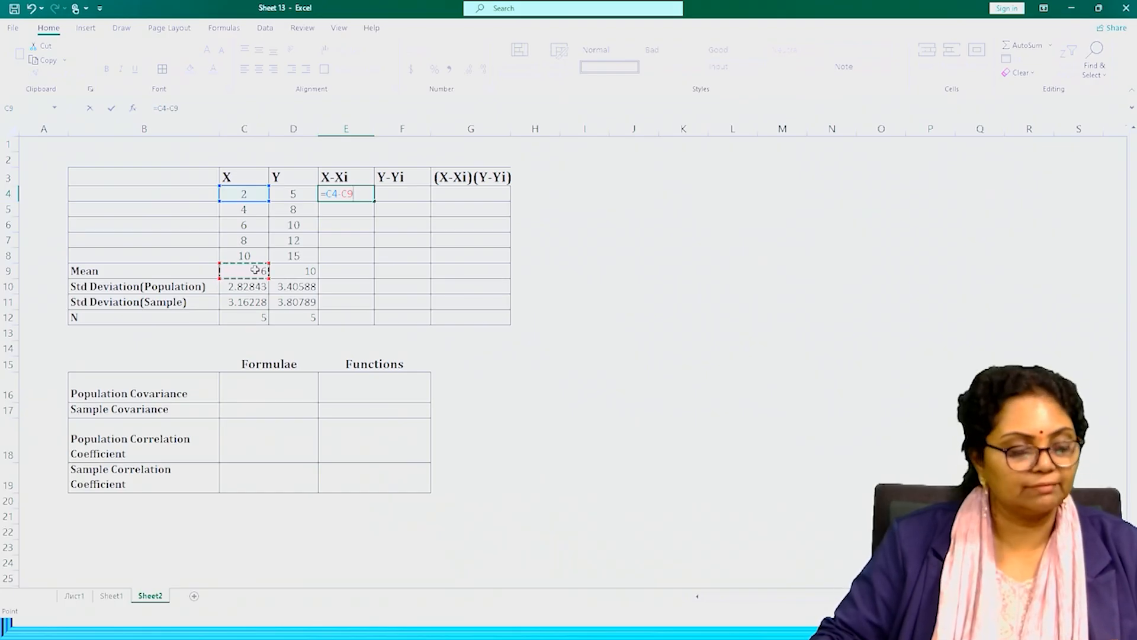
key("F4")
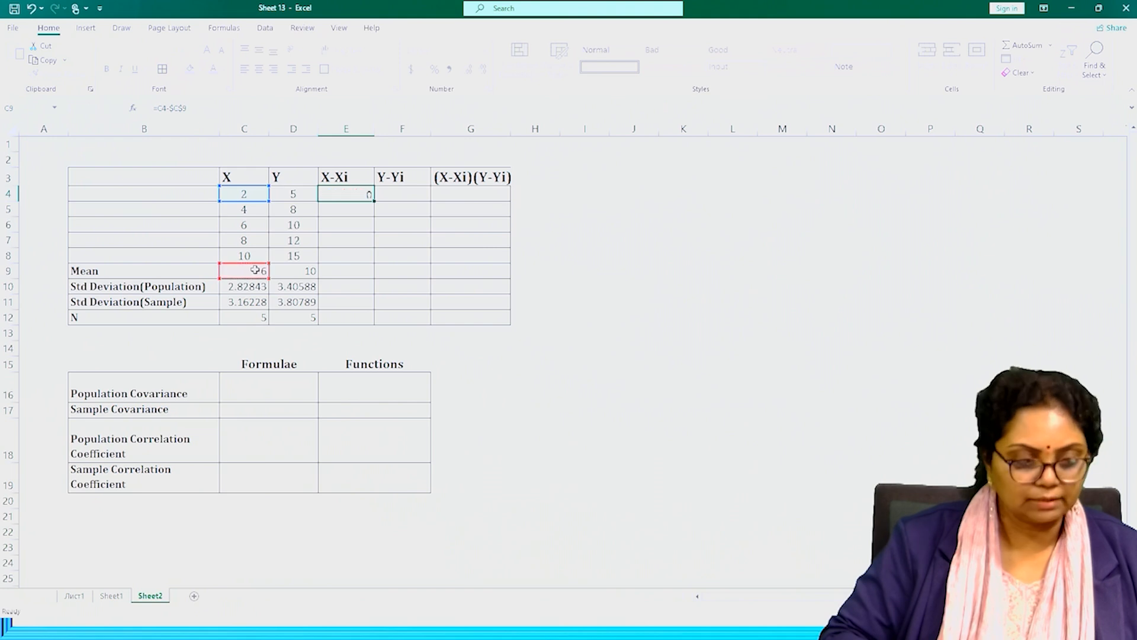
key("Return")
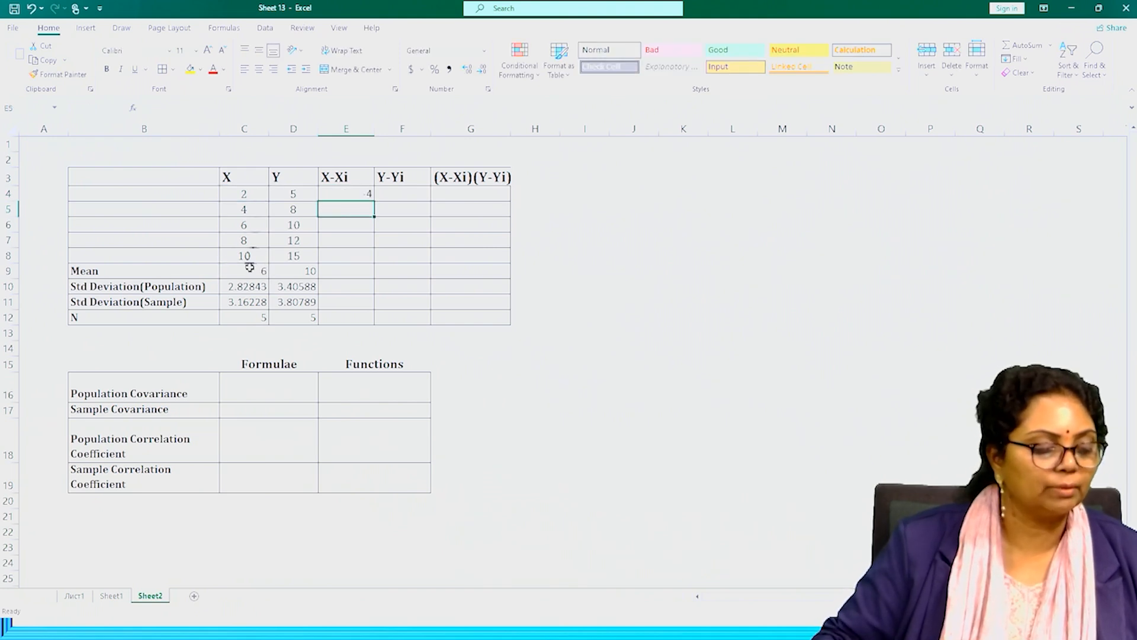
left_click(356, 190)
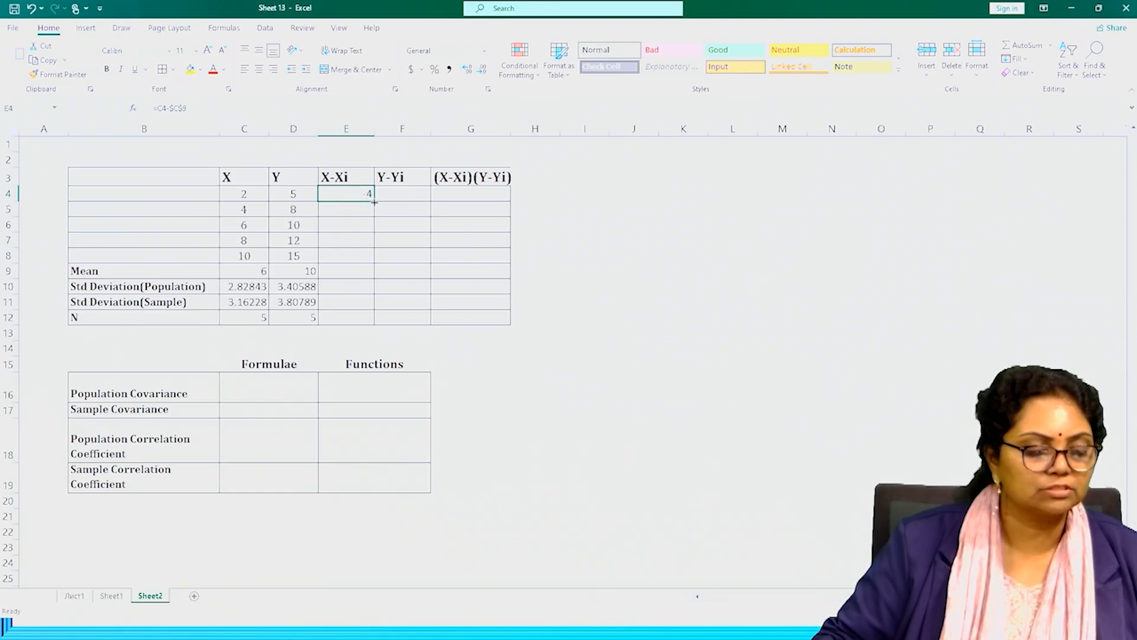
left_click_drag(373, 200, 370, 263)
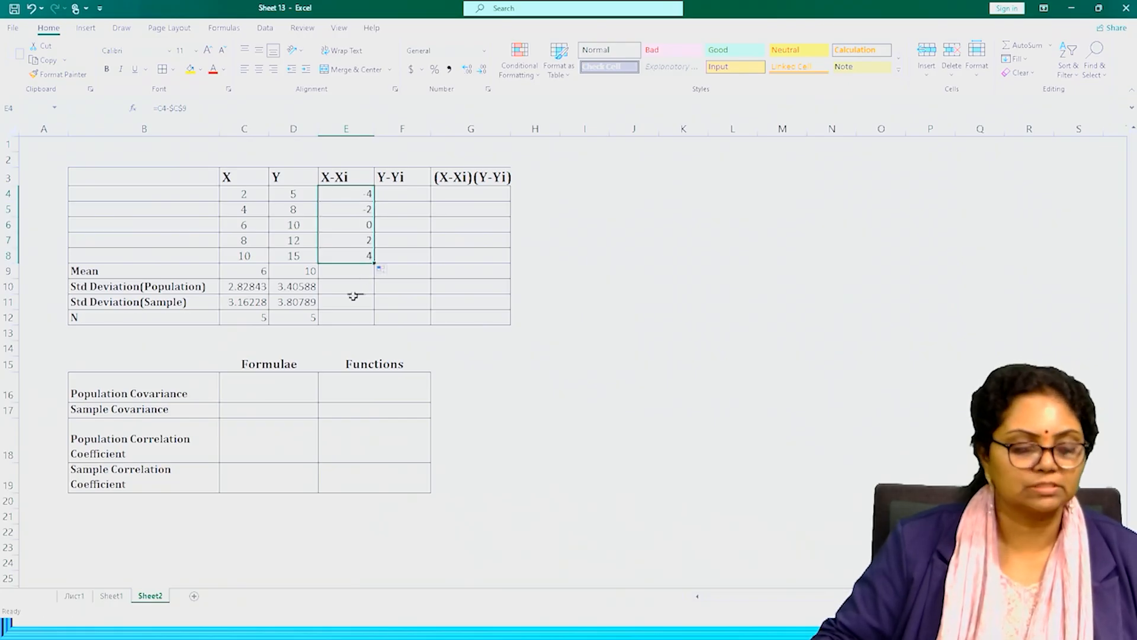
Compute the Y-Yi deviations by entering =D4-$D$9 in F4 and filling the formula down to F8.
left_click(407, 195)
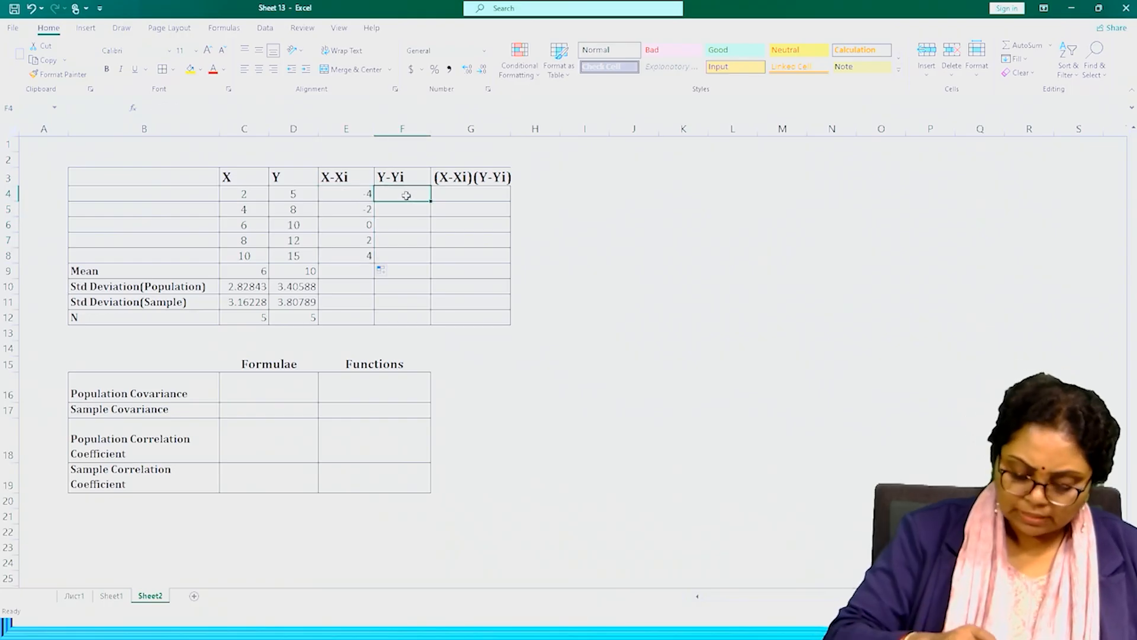
type("=")
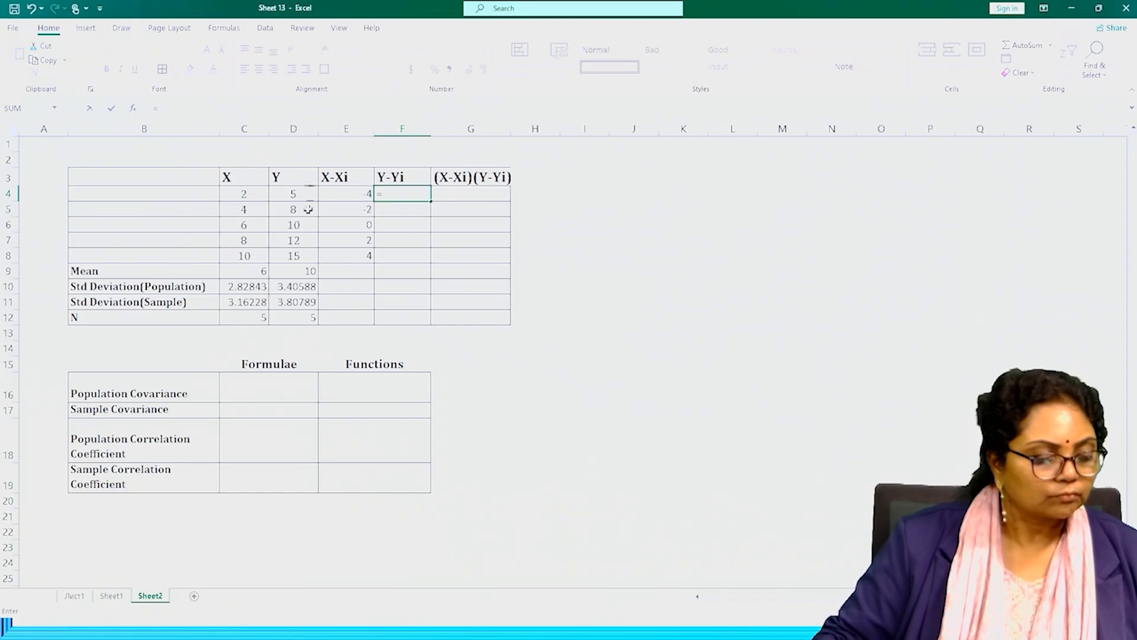
left_click(296, 193)
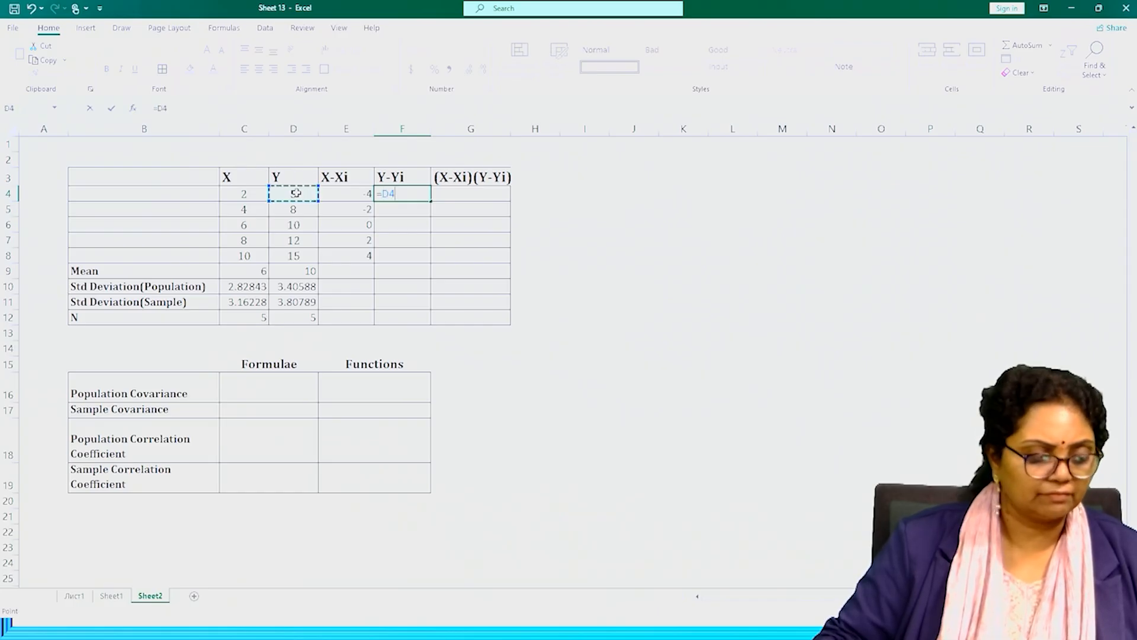
type("-")
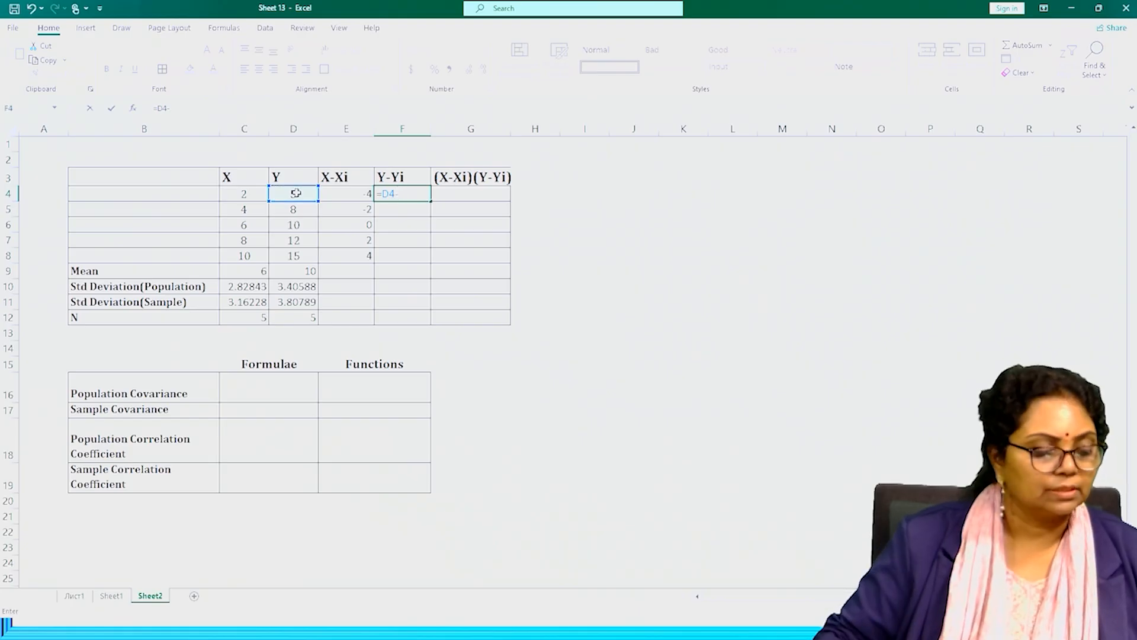
left_click(298, 270)
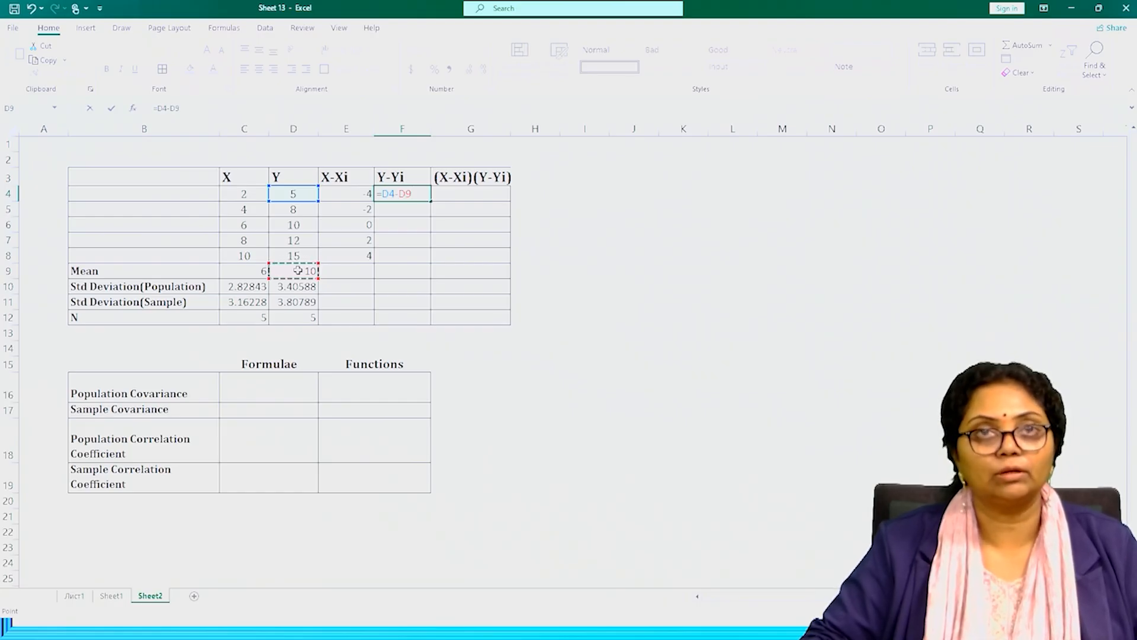
key("F4")
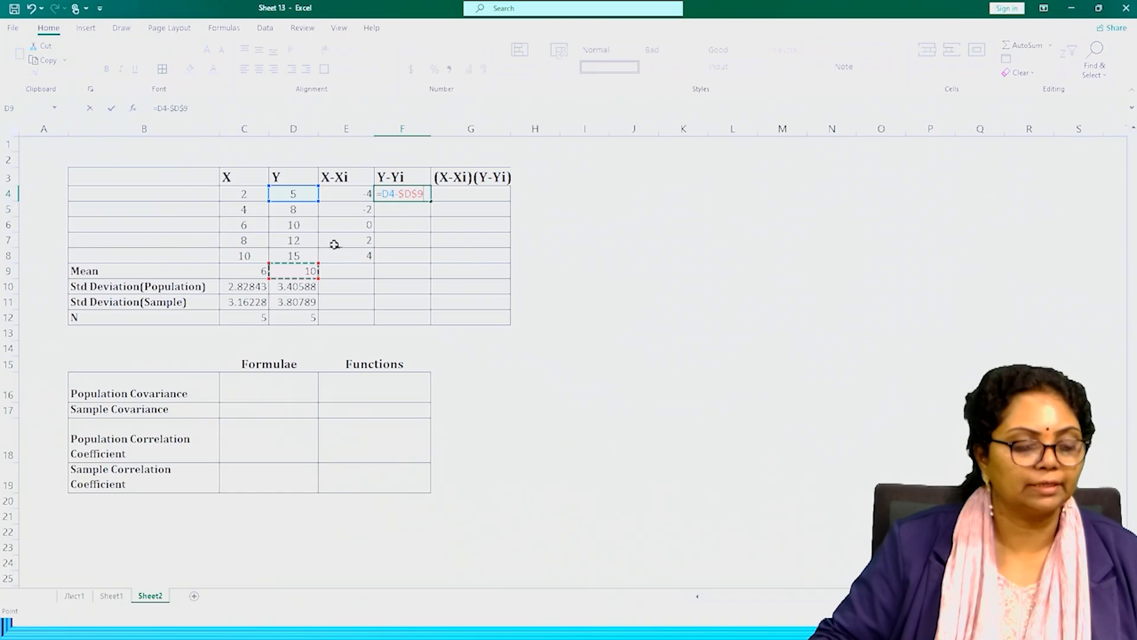
key("Return")
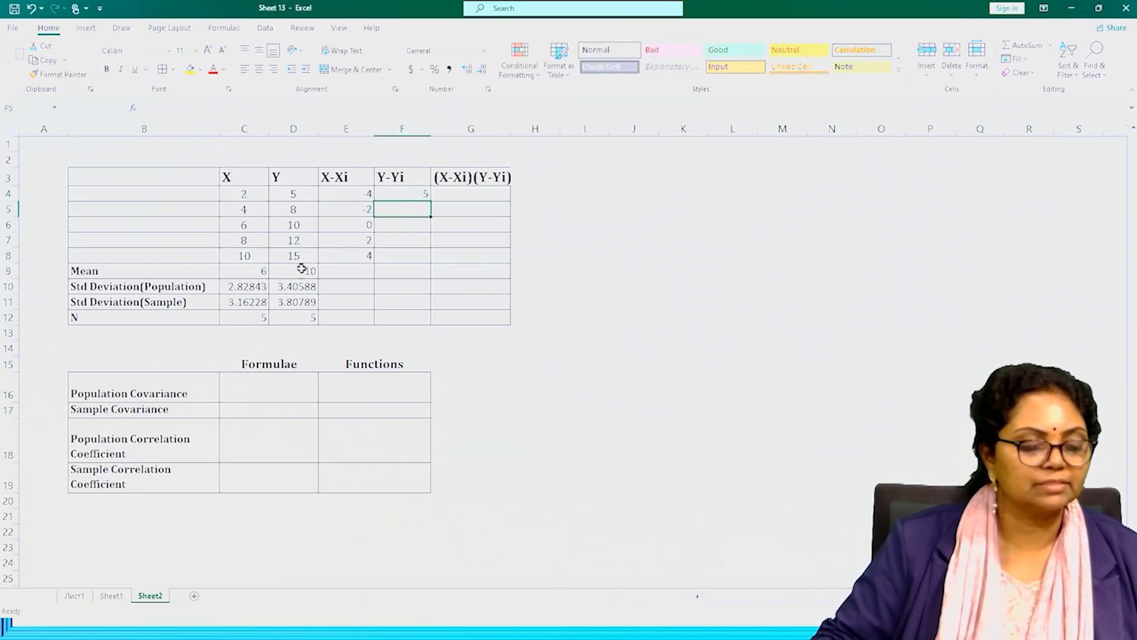
left_click(419, 190)
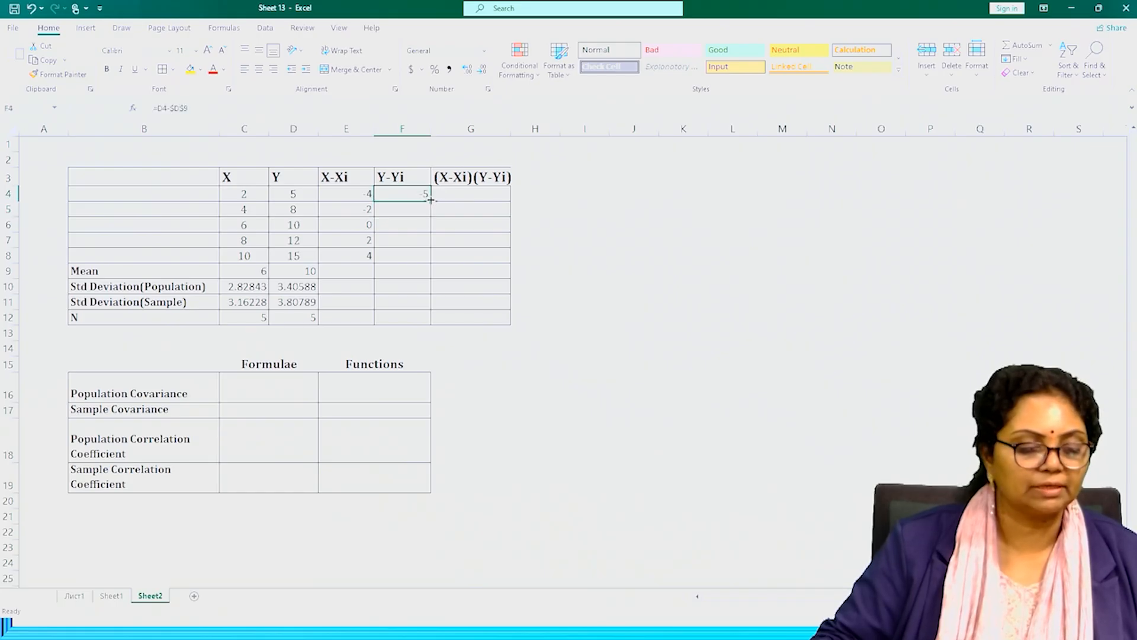
left_click_drag(431, 200, 426, 263)
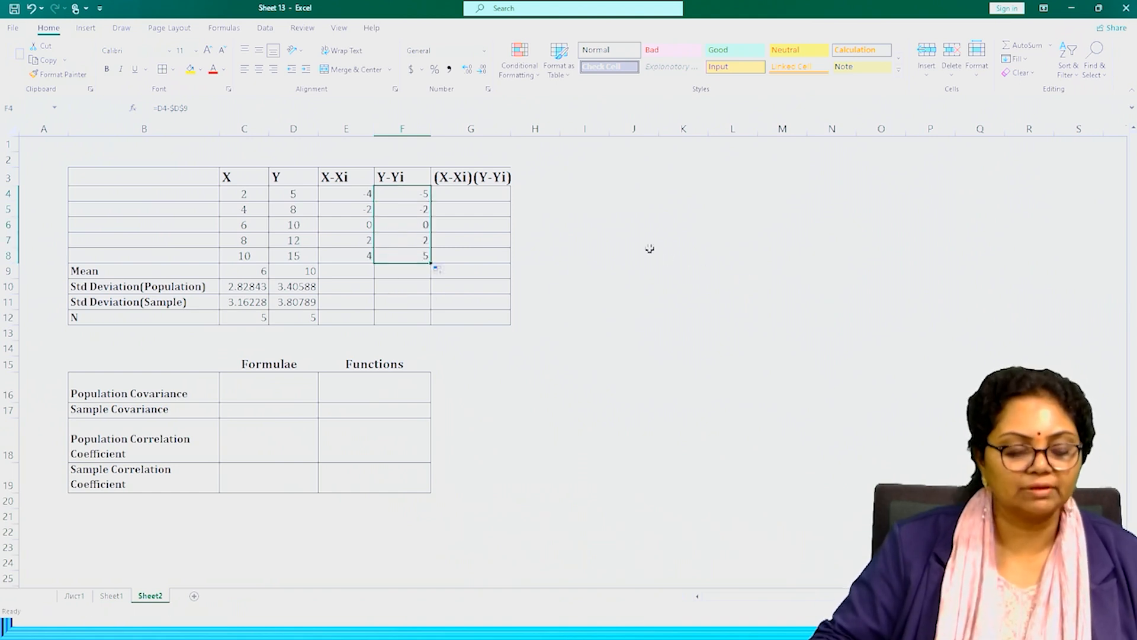
Widen column G slightly, then compute the deviation products by entering =E4*F4 in G4 and filling the formula down to G8.
left_click_drag(510, 132, 524, 132)
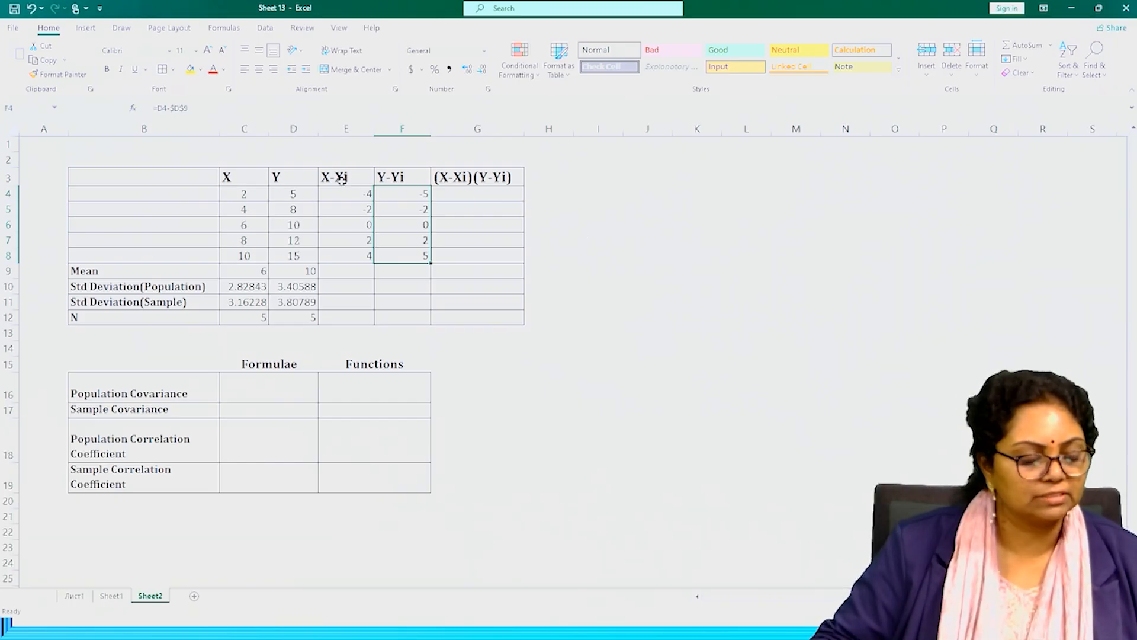
left_click(455, 194)
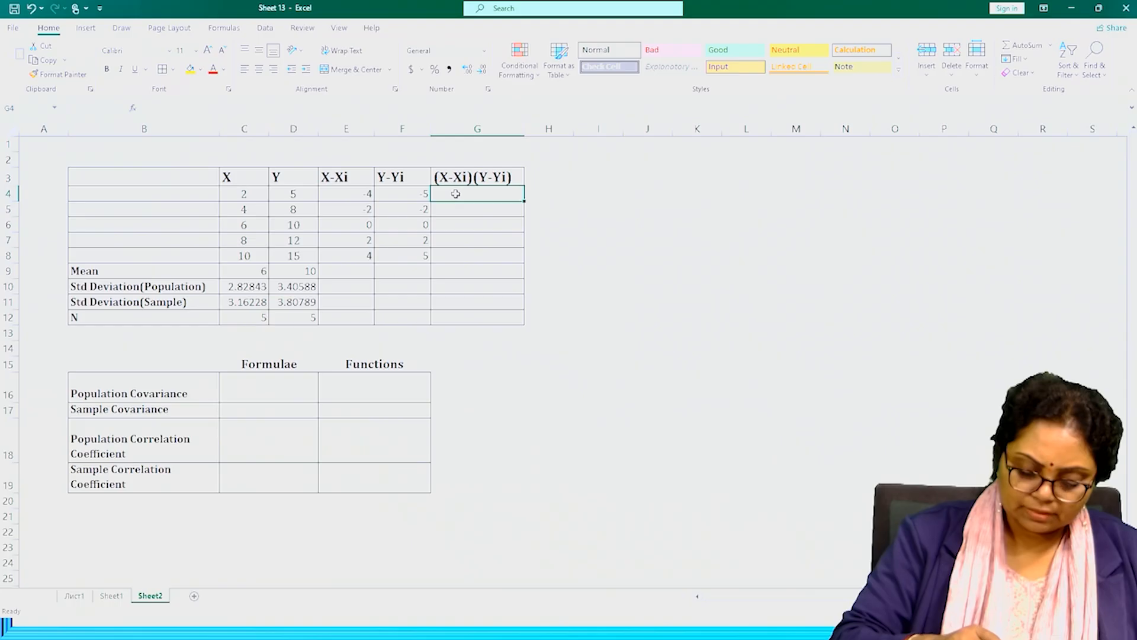
type("=")
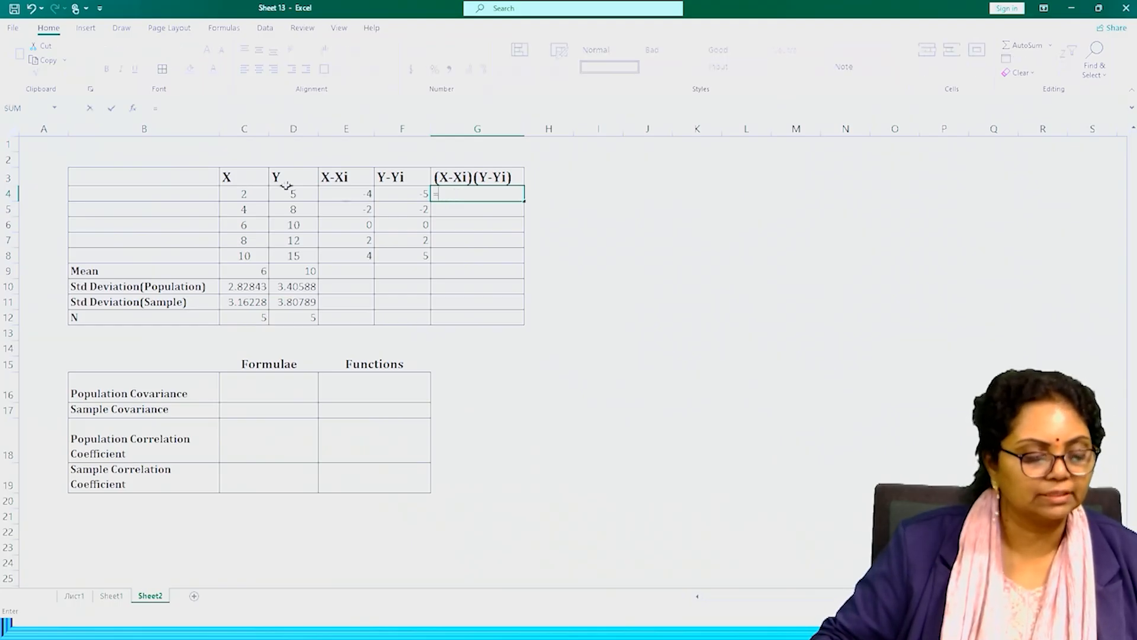
left_click(352, 197)
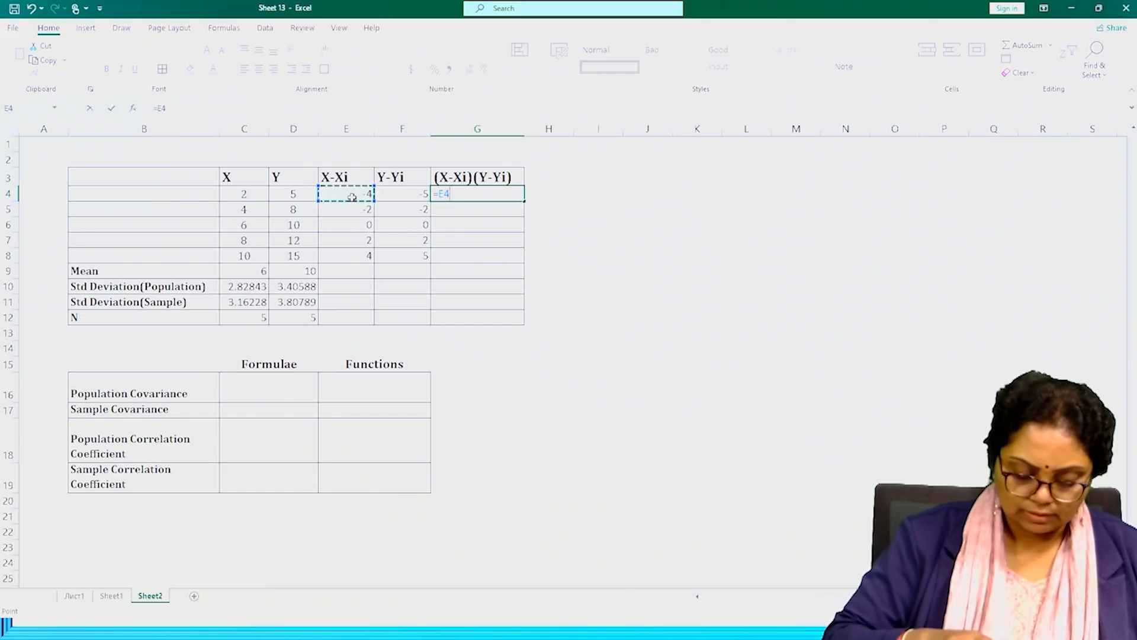
type("*")
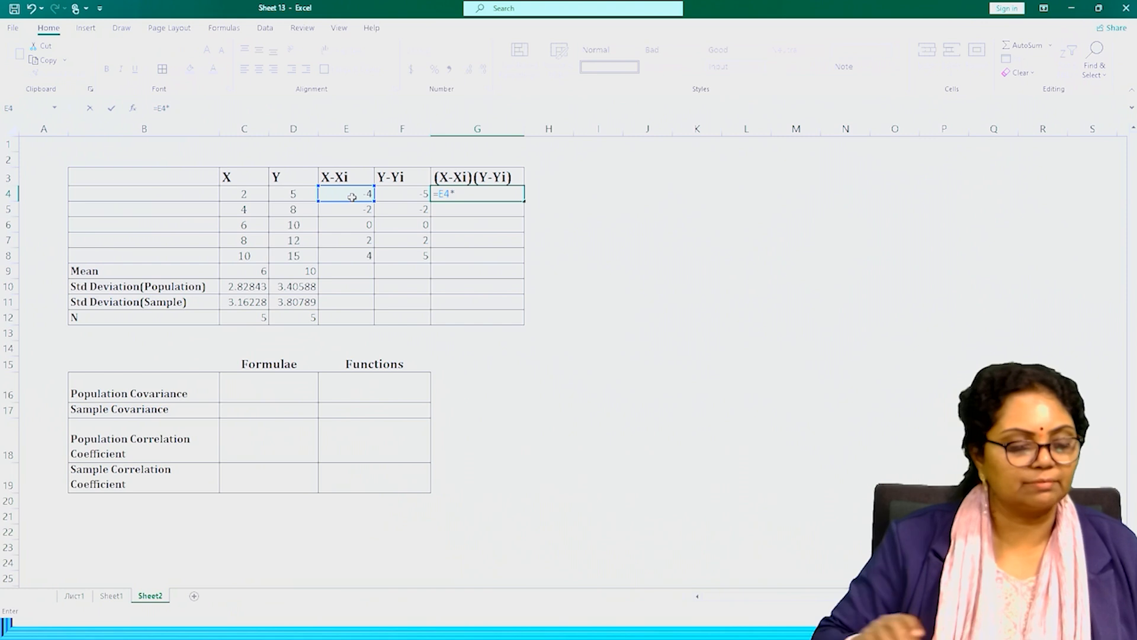
left_click(406, 195)
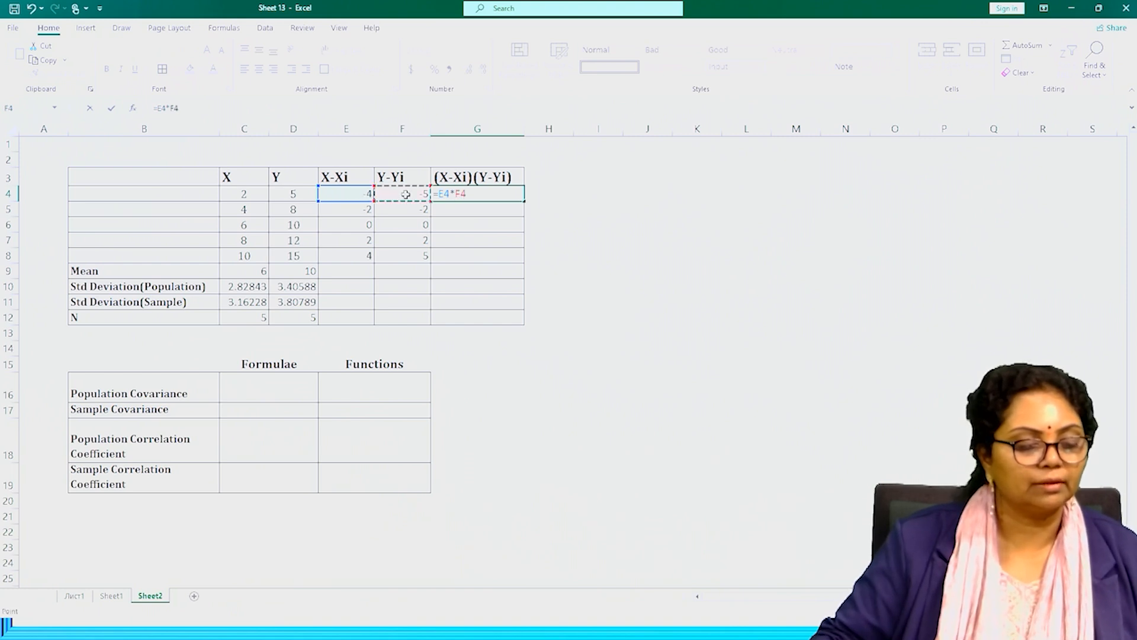
key("Return")
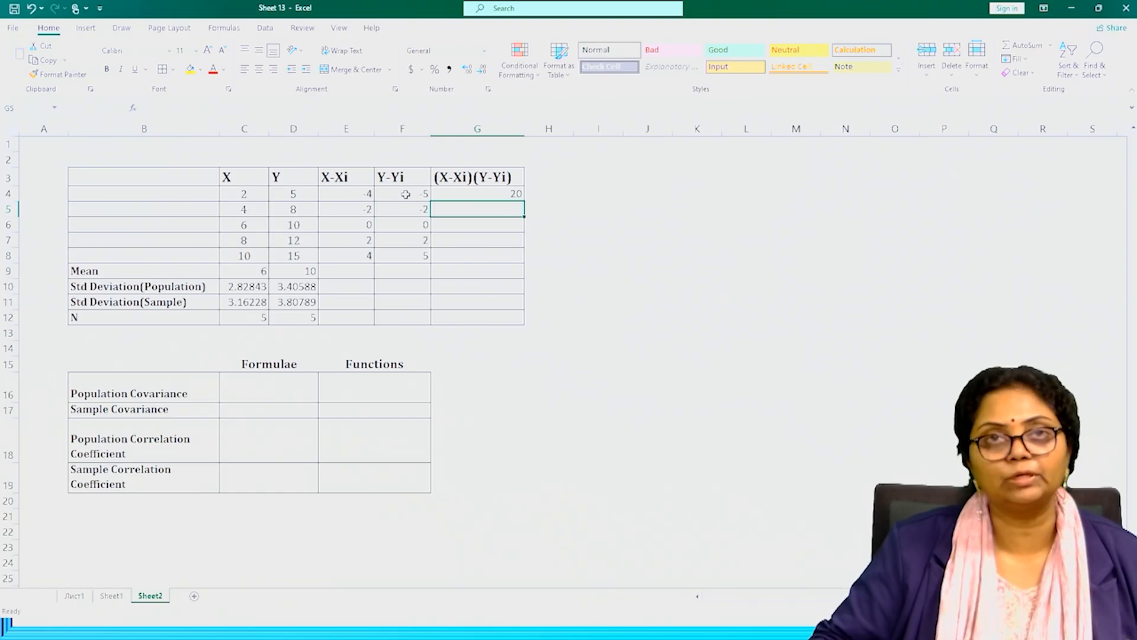
left_click(509, 193)
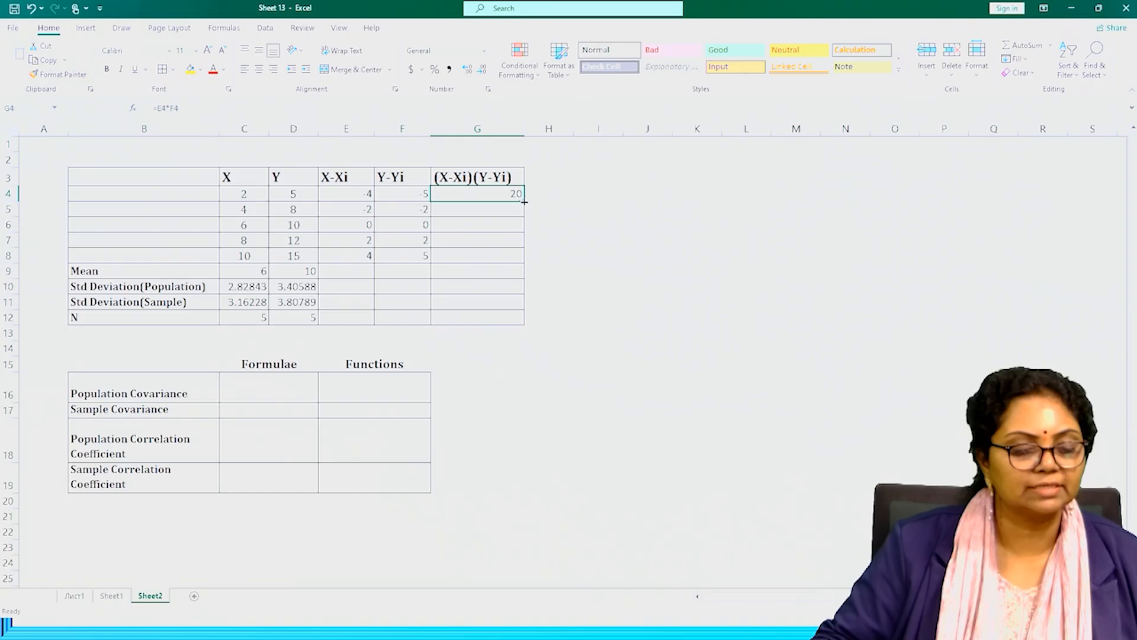
left_click_drag(525, 200, 521, 262)
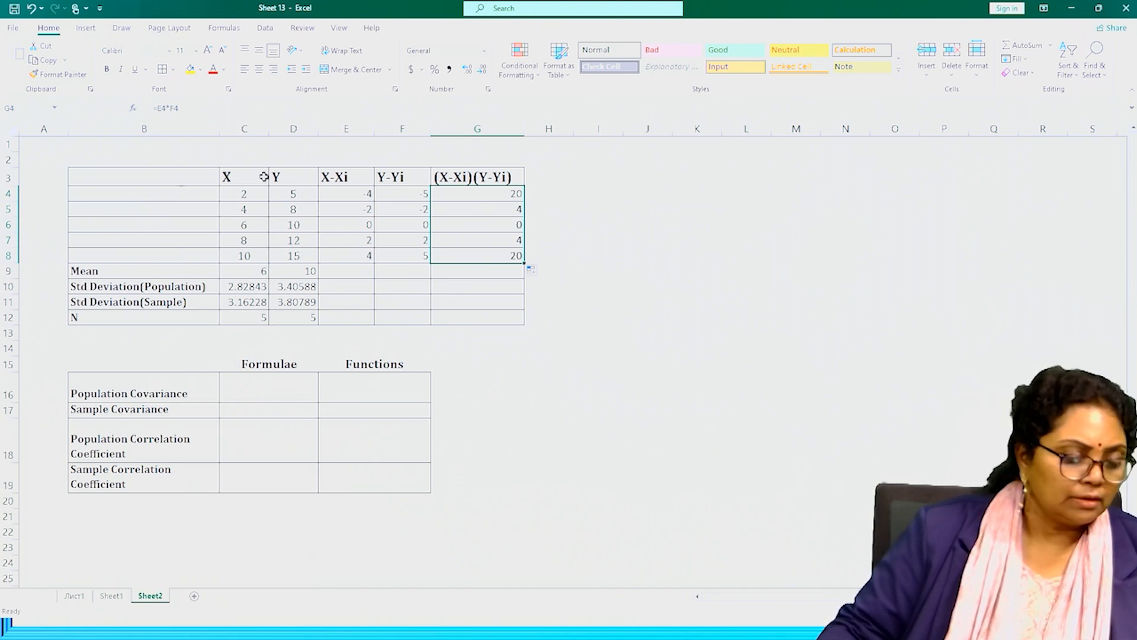
Total the deviation products in G9 with SUM over G4:G8.
left_click(493, 275)
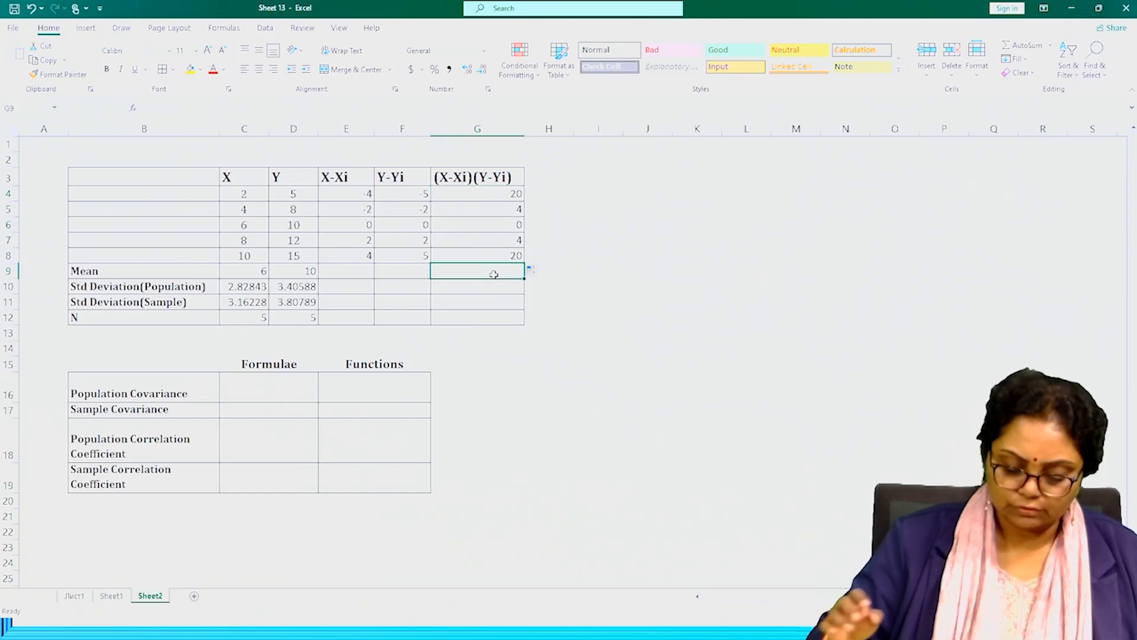
type("=")
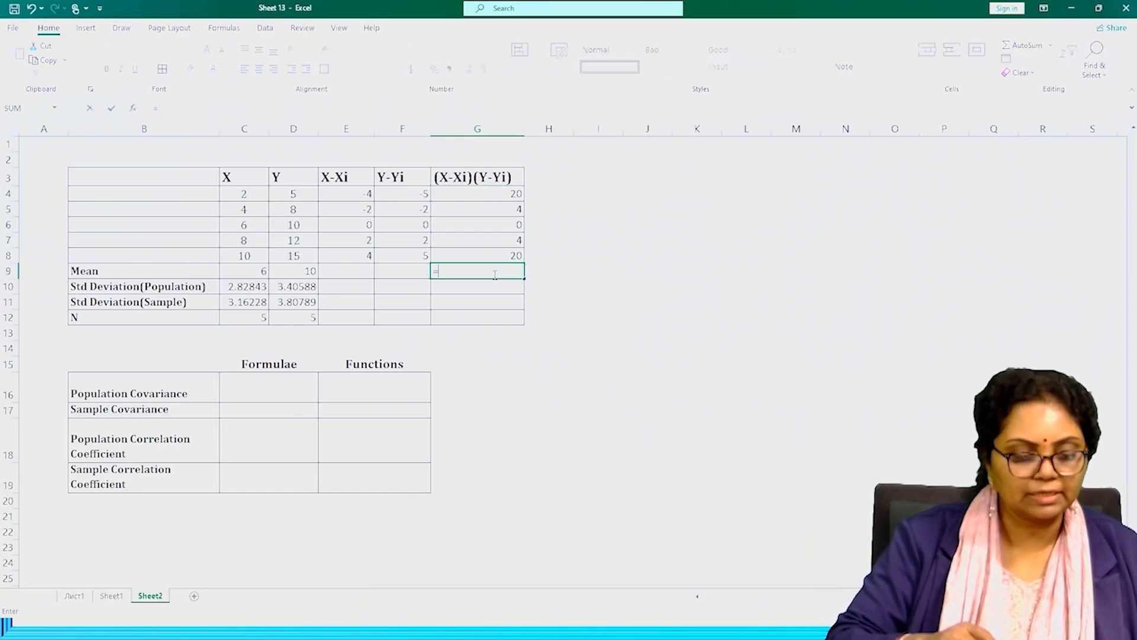
type("sum")
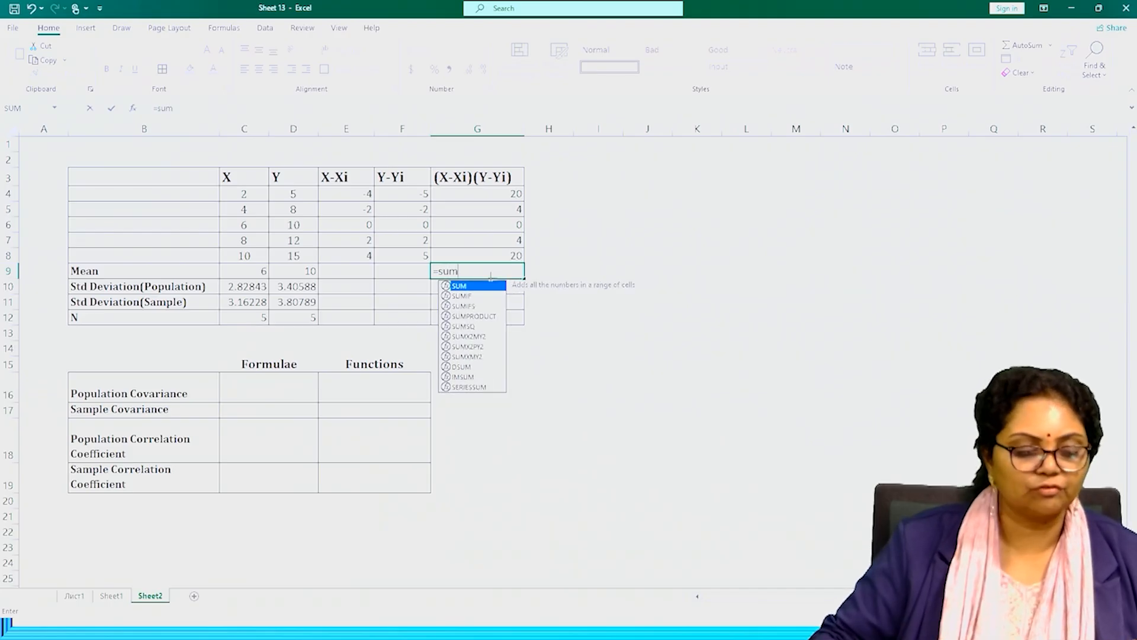
double_click(467, 287)
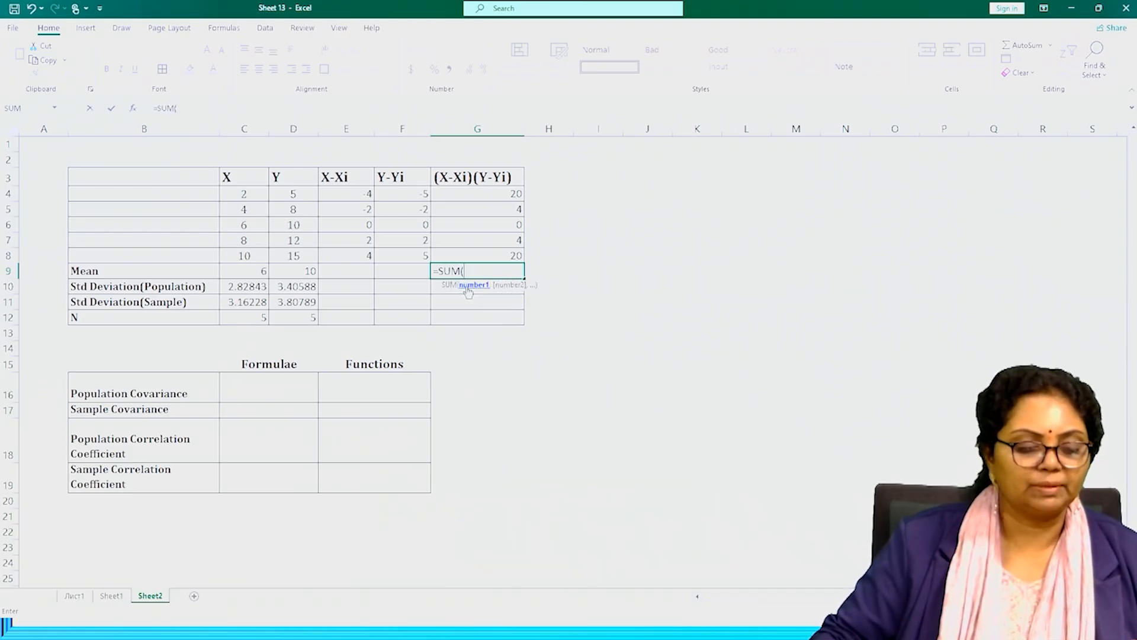
left_click_drag(490, 194, 487, 253)
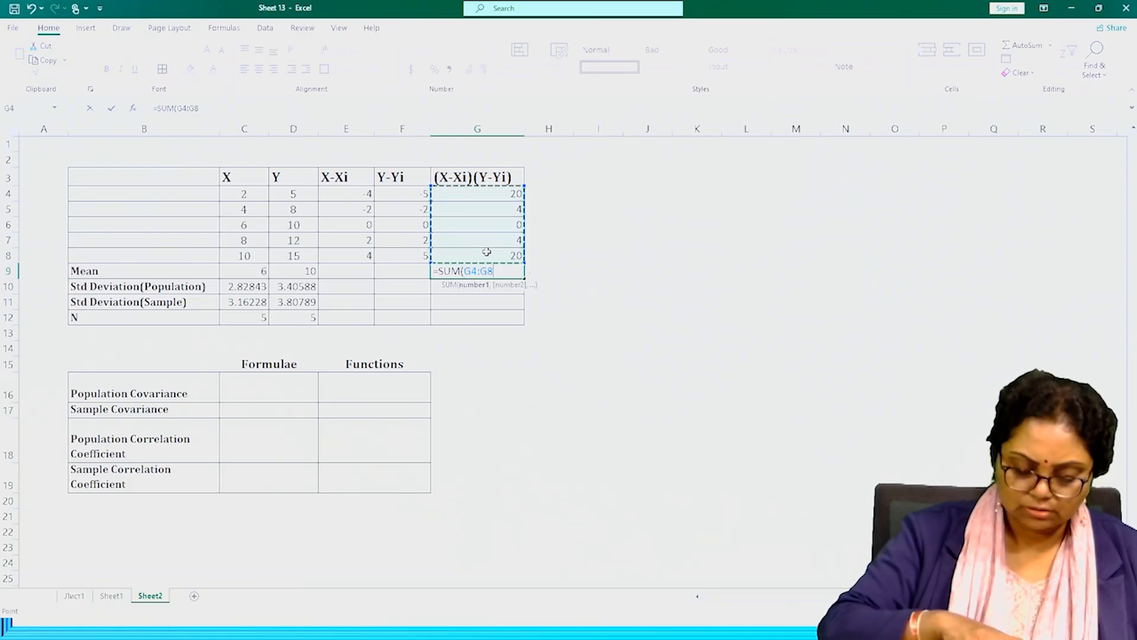
key("Return")
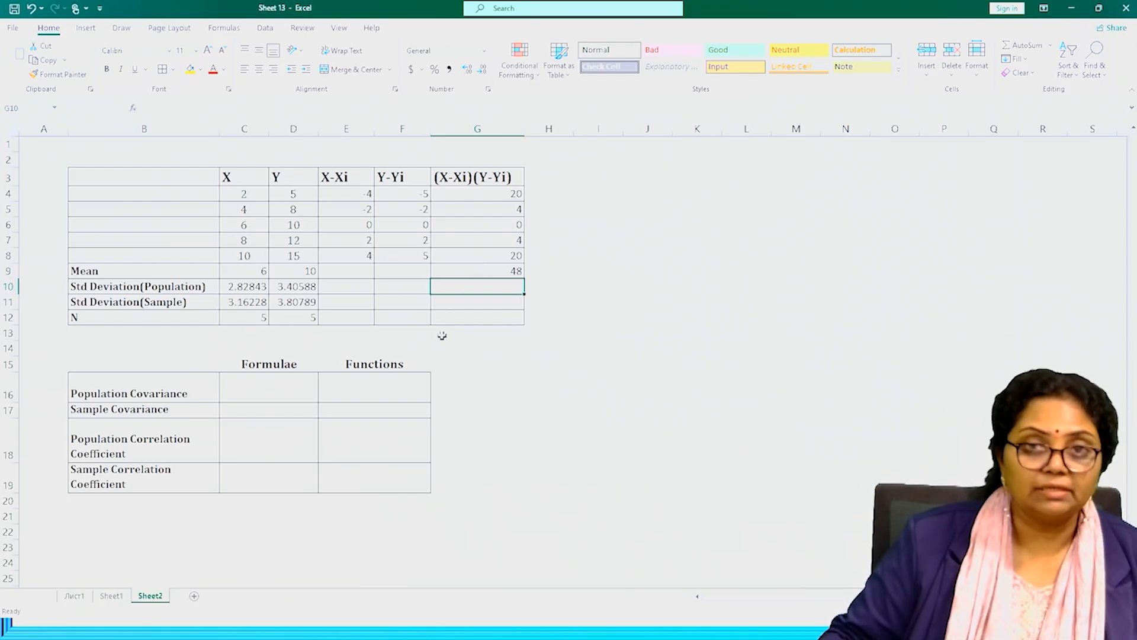
Calculate the population covariance in the Formulae column at C16 with =G9/C12.
left_click(264, 389)
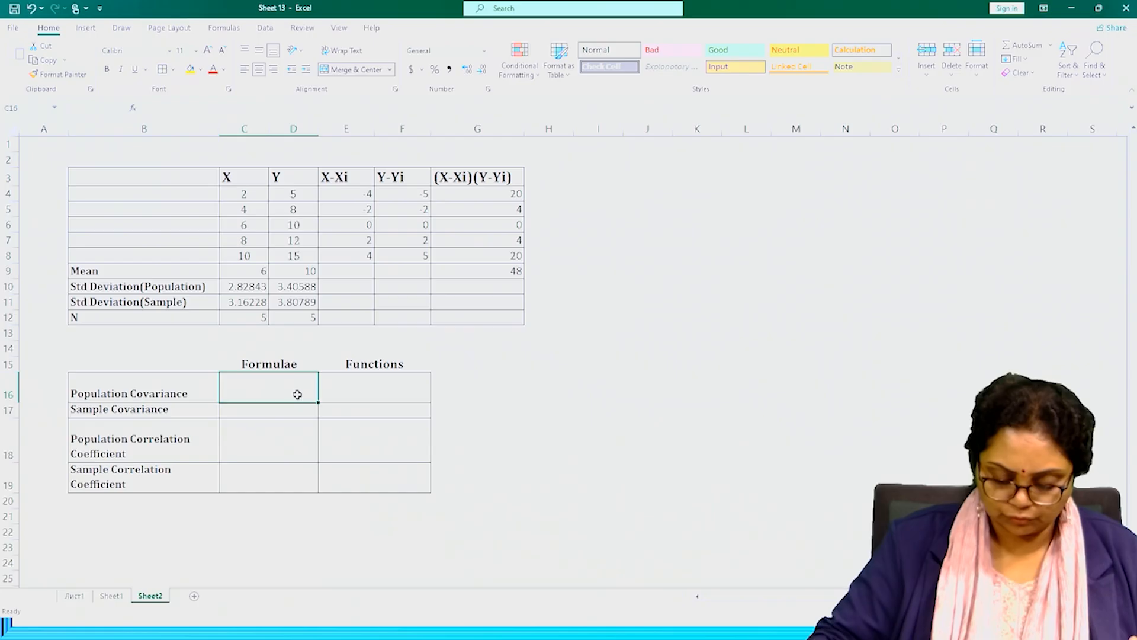
type("=")
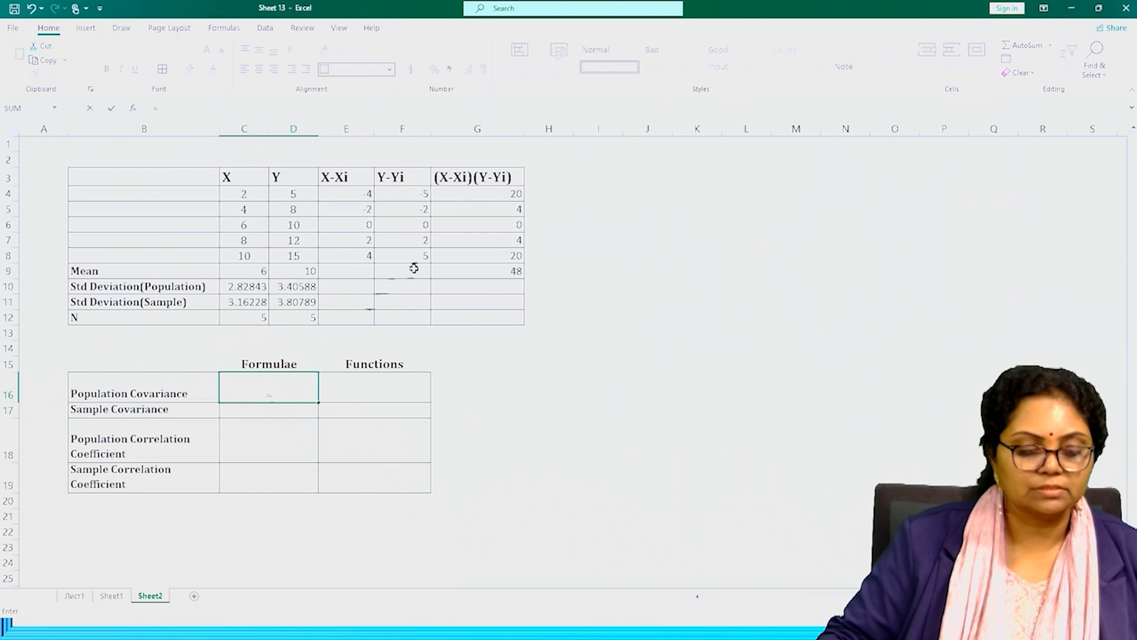
left_click(463, 272)
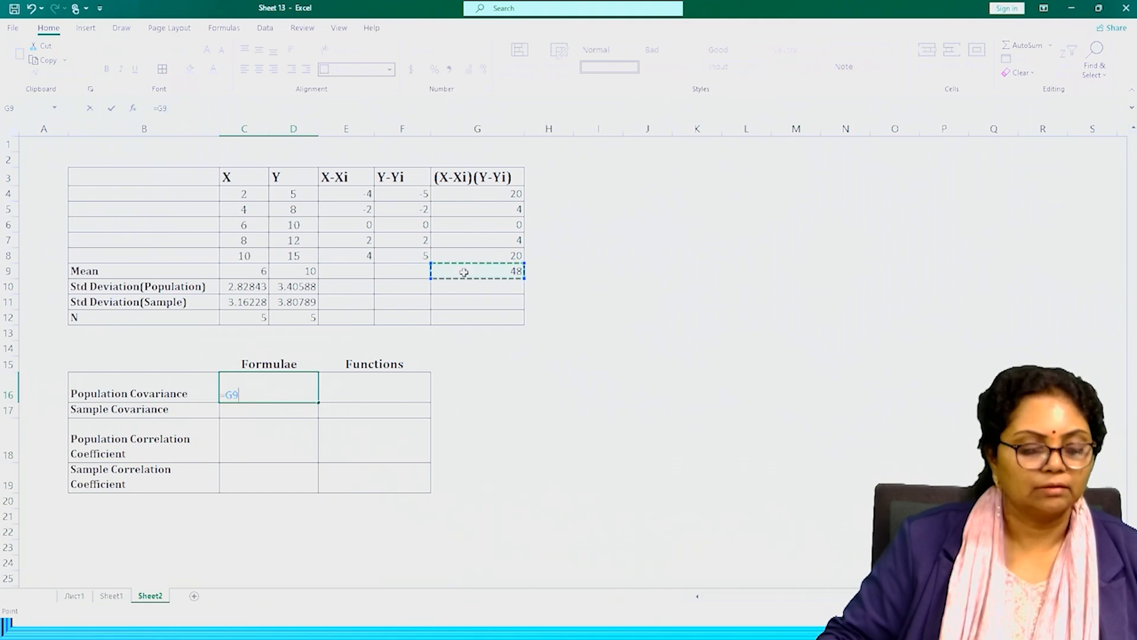
type("/")
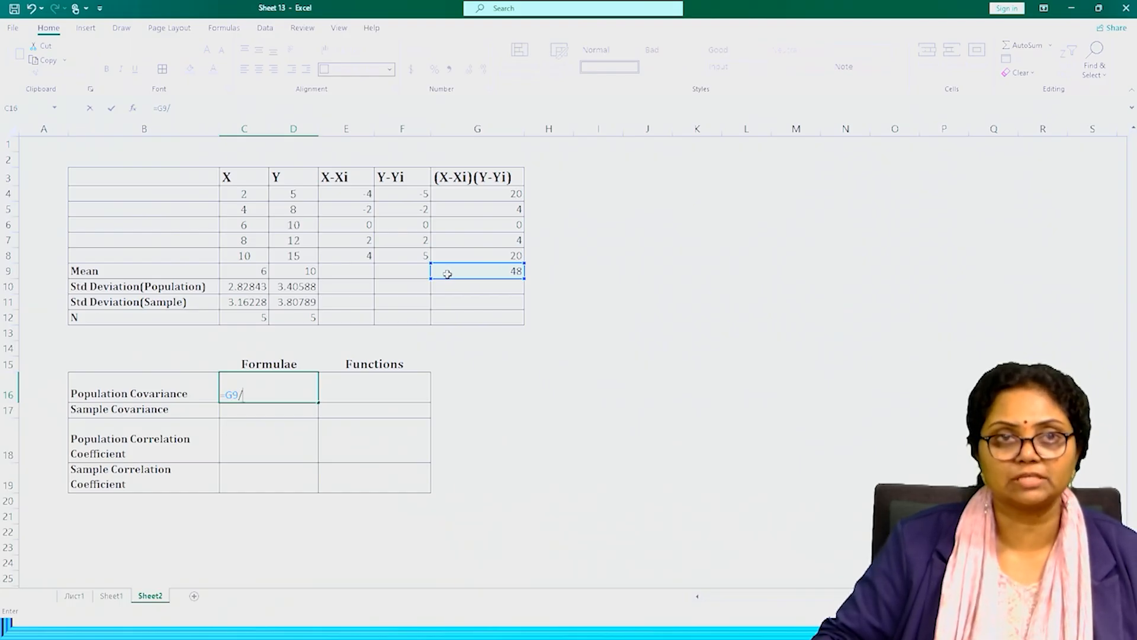
left_click(255, 318)
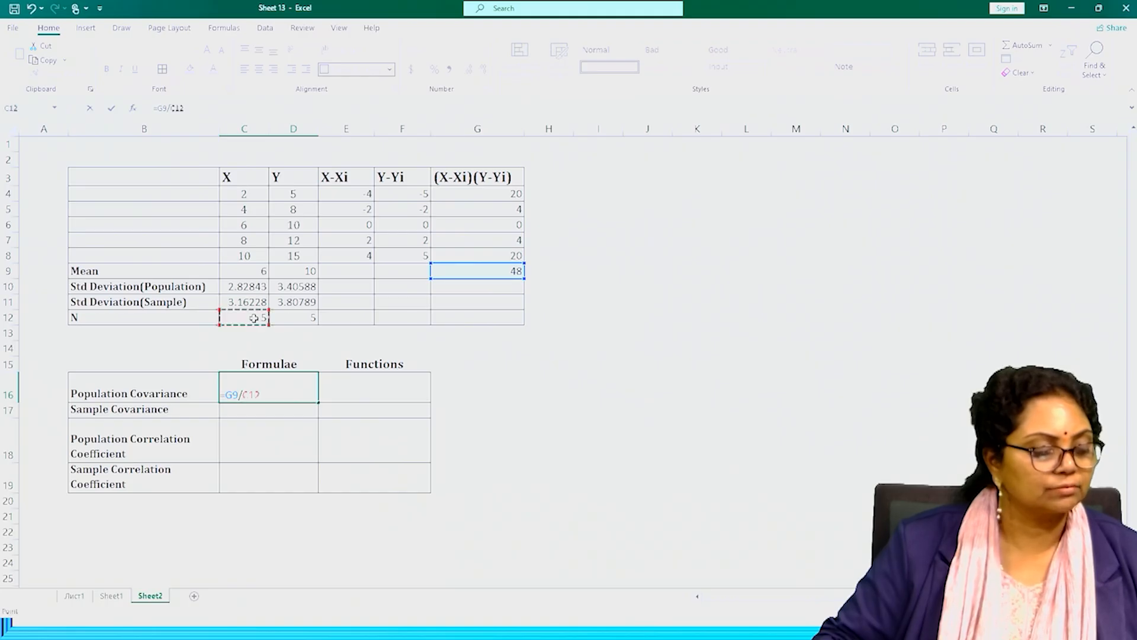
key("Return")
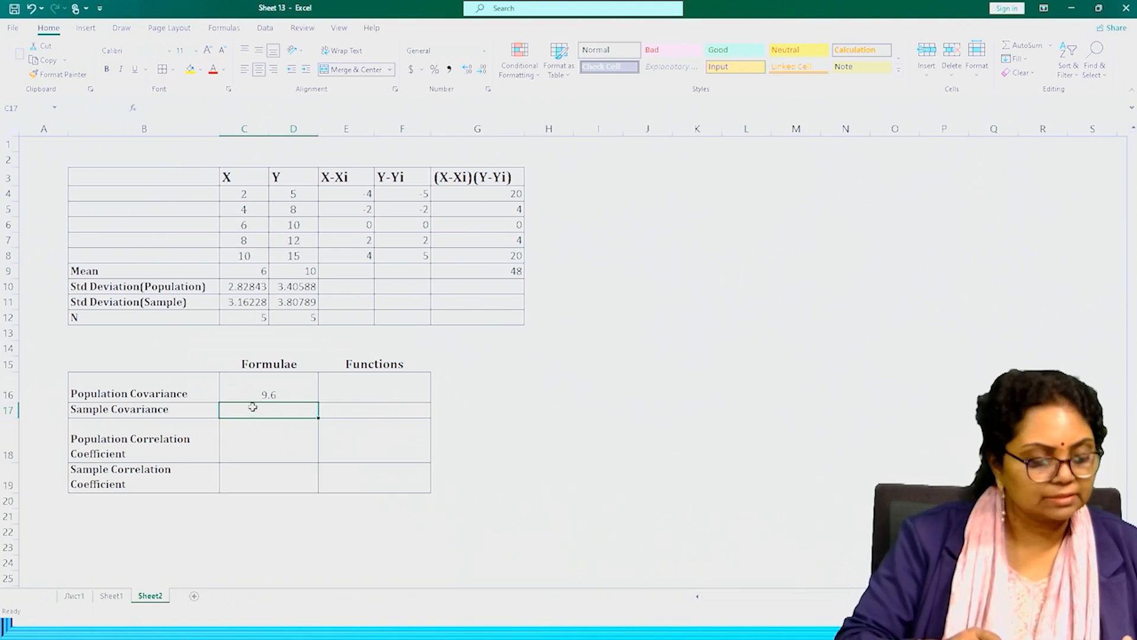
Calculate the sample covariance in the Formulae column at C17 with =G9/($C$12-1).
type("=")
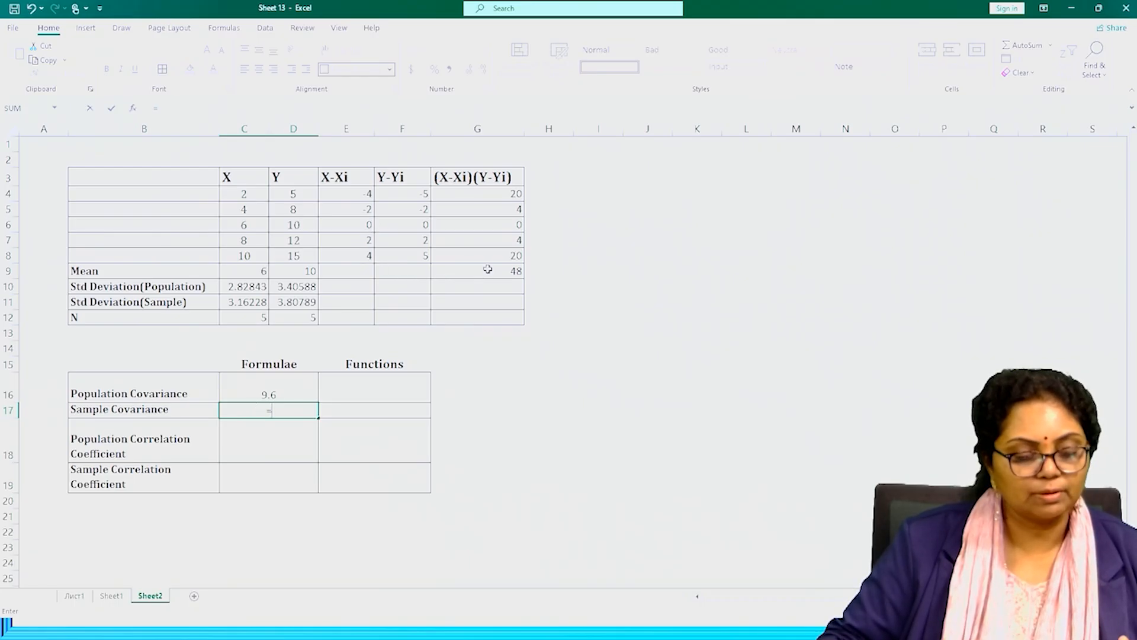
left_click(487, 269)
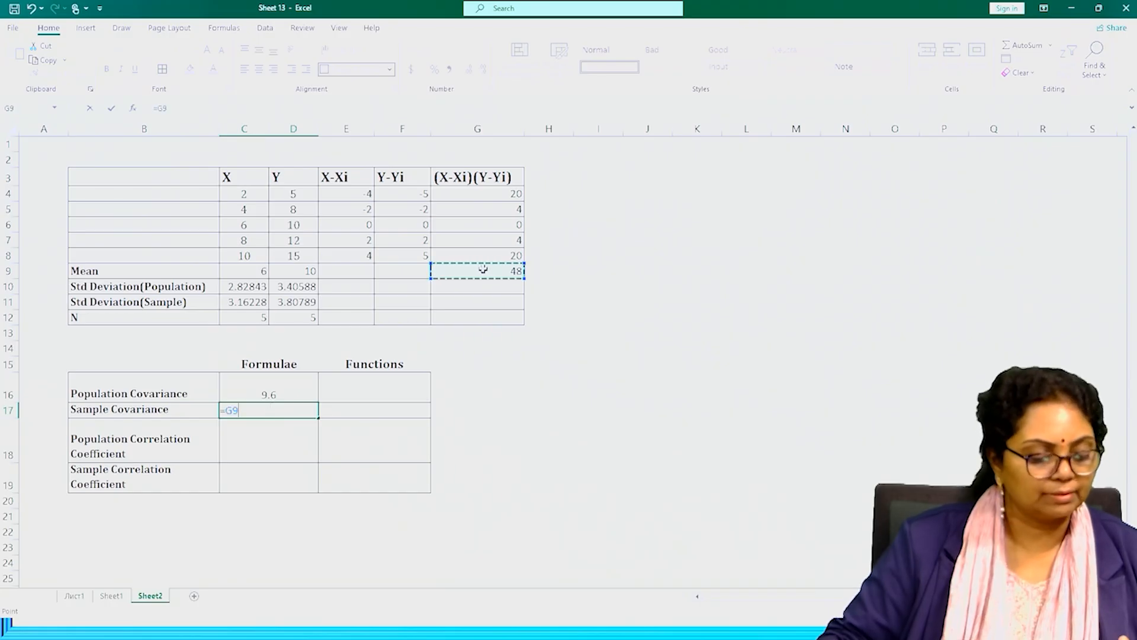
type("/")
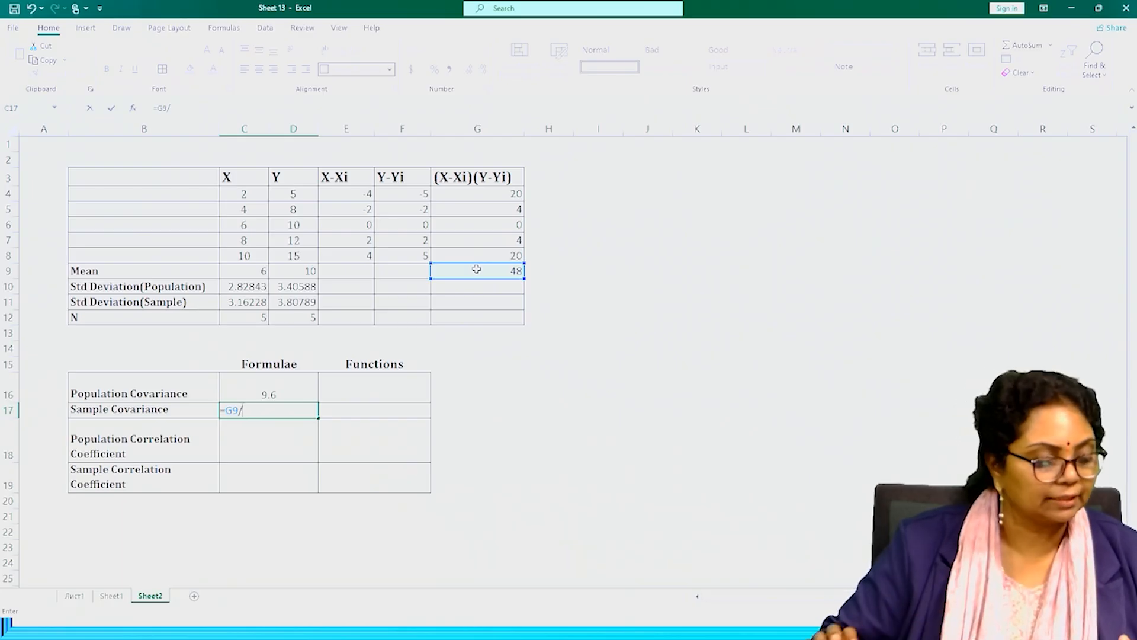
left_click(250, 317)
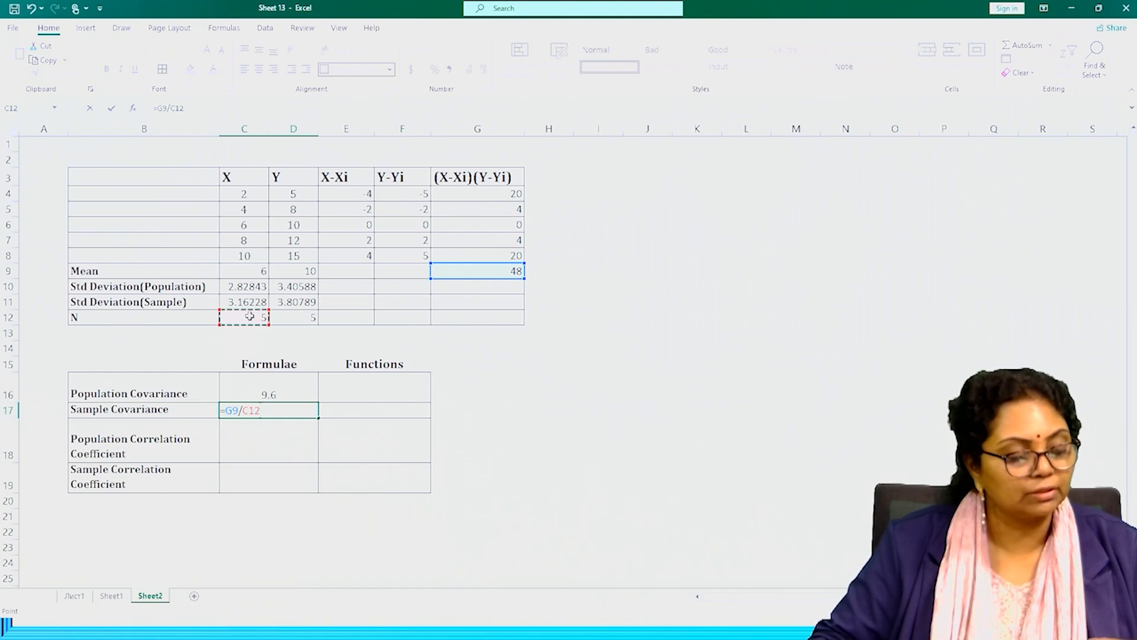
key("F4")
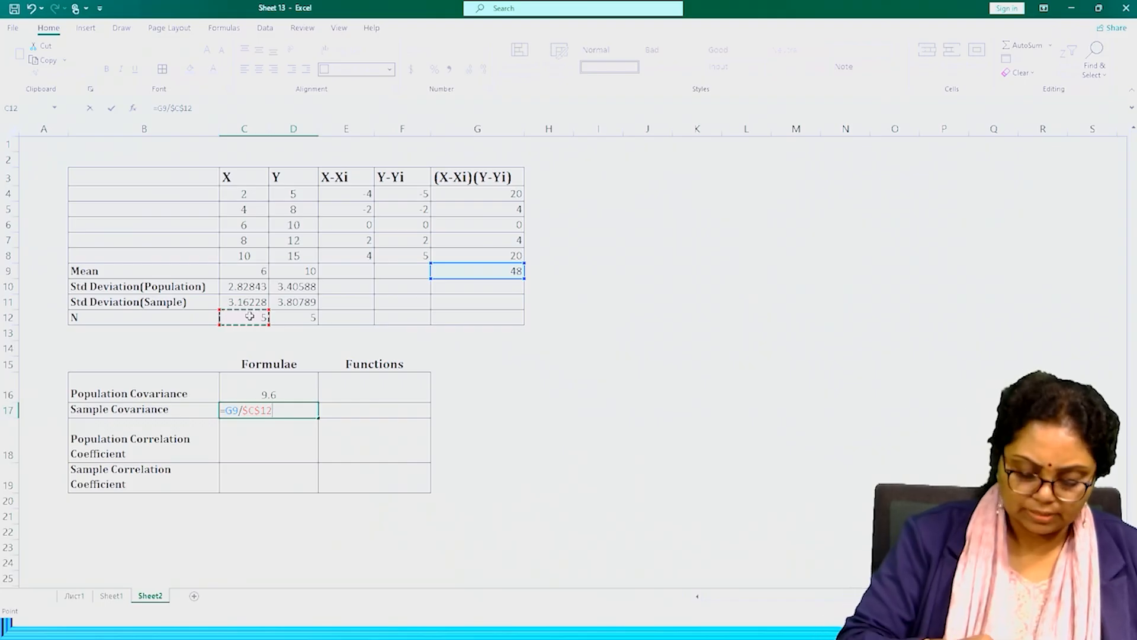
type("-1")
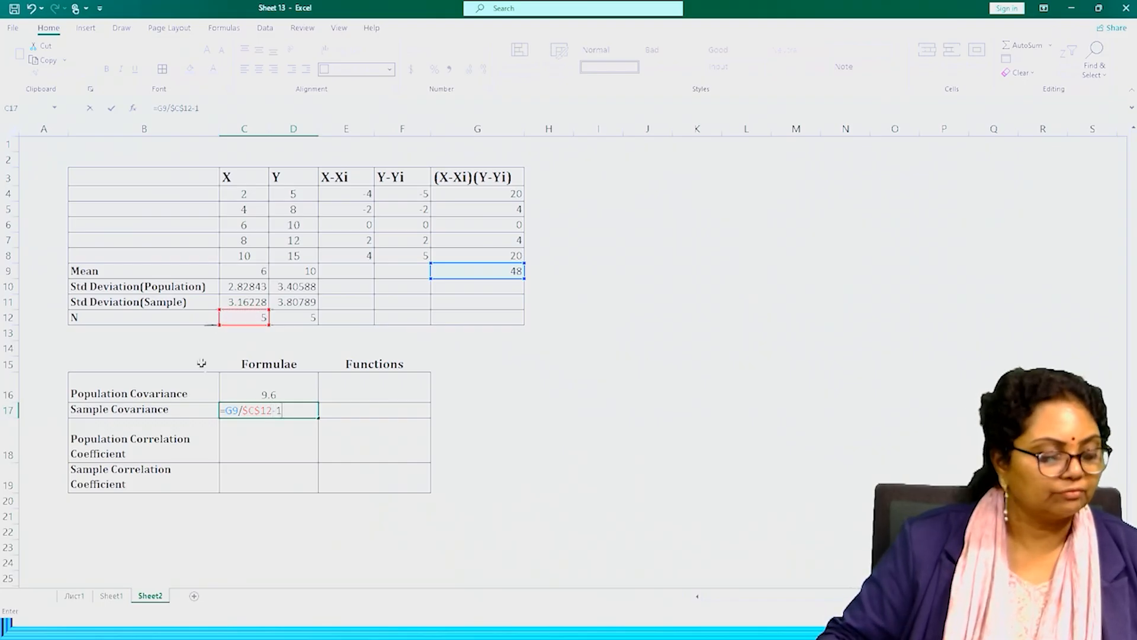
left_click(244, 410)
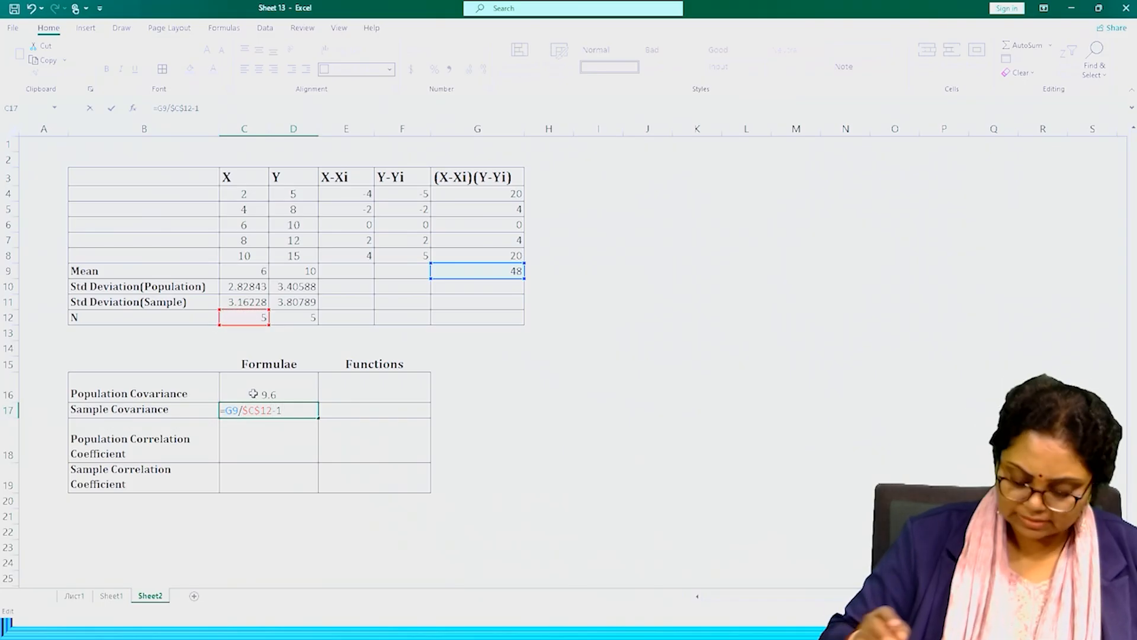
type("(")
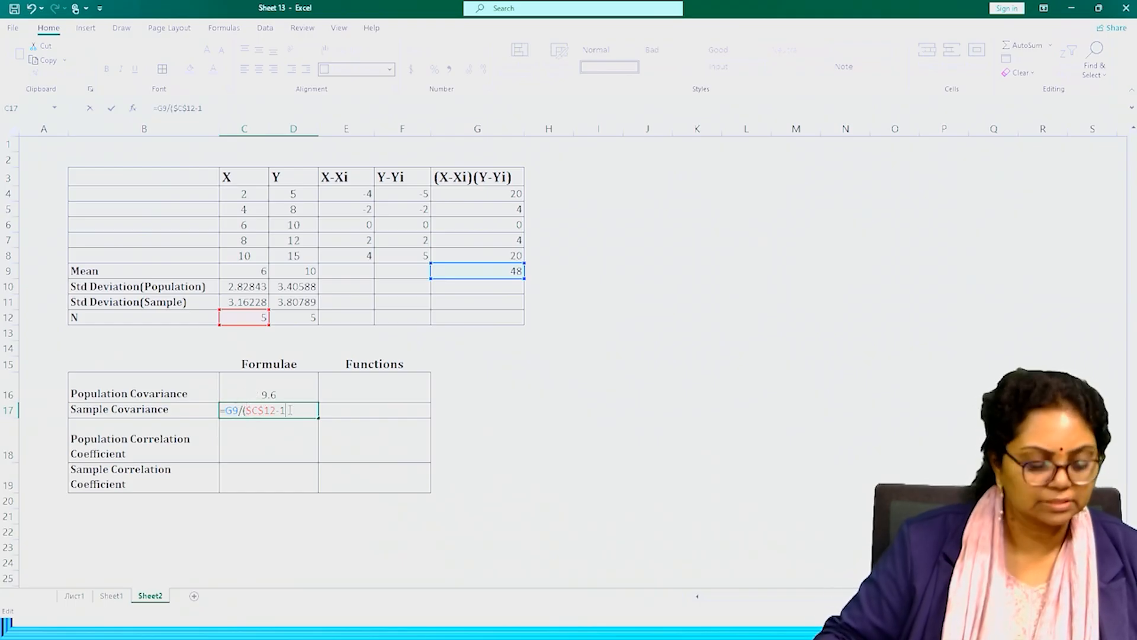
type(")")
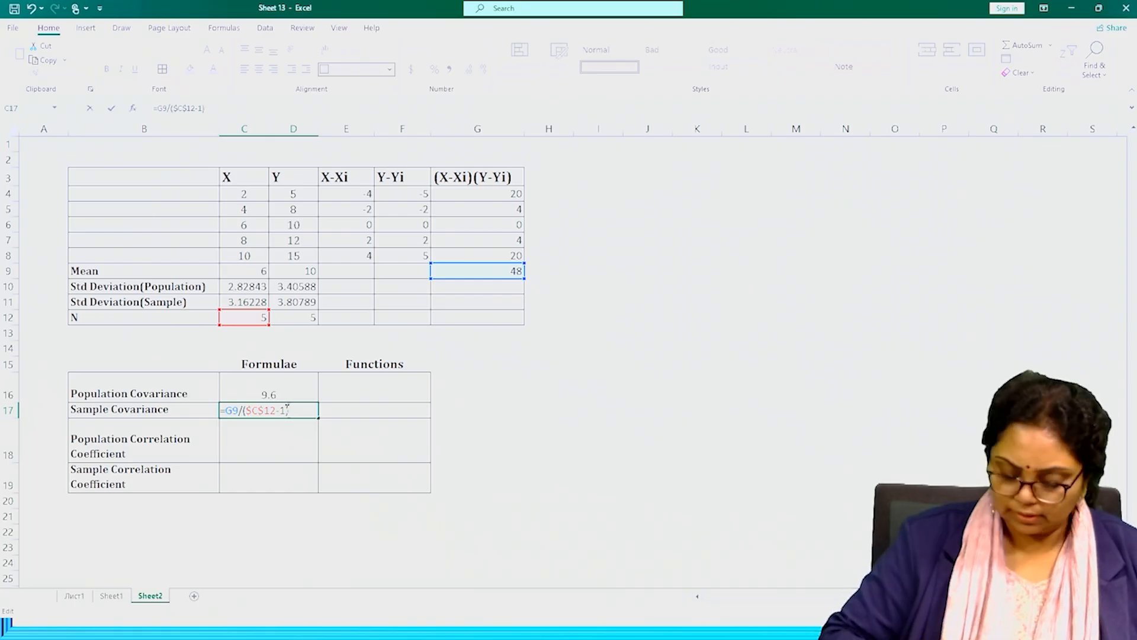
key("Return")
left_click(285, 410)
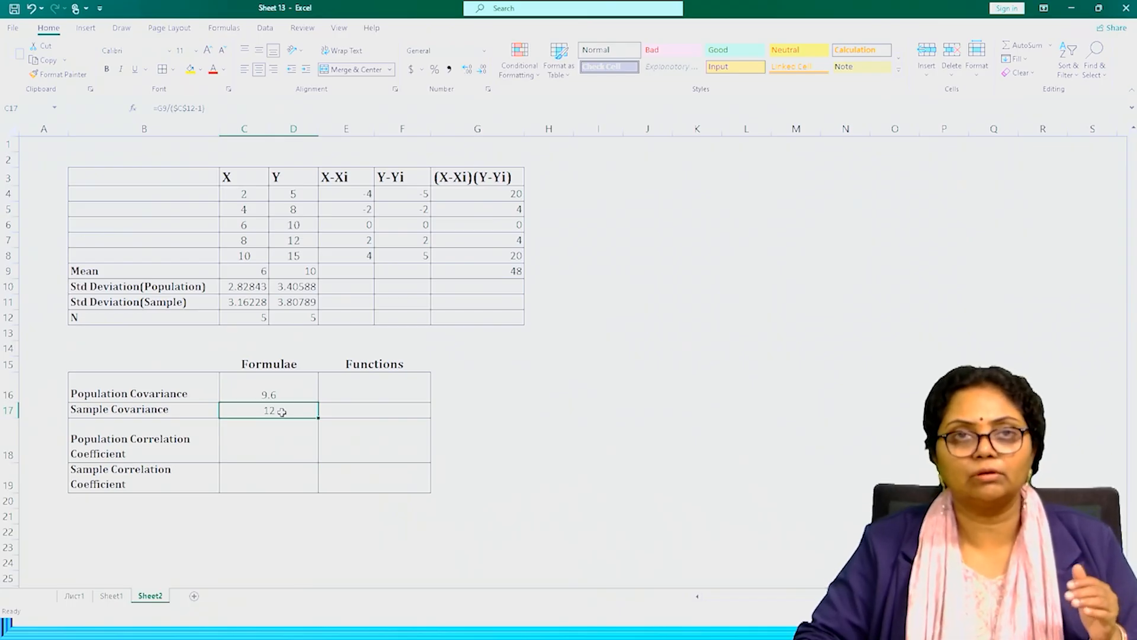
Calculate the population covariance in the Functions column at E16 with =COVARIANCE.P(C4:C8,D4:D8).
left_click(361, 386)
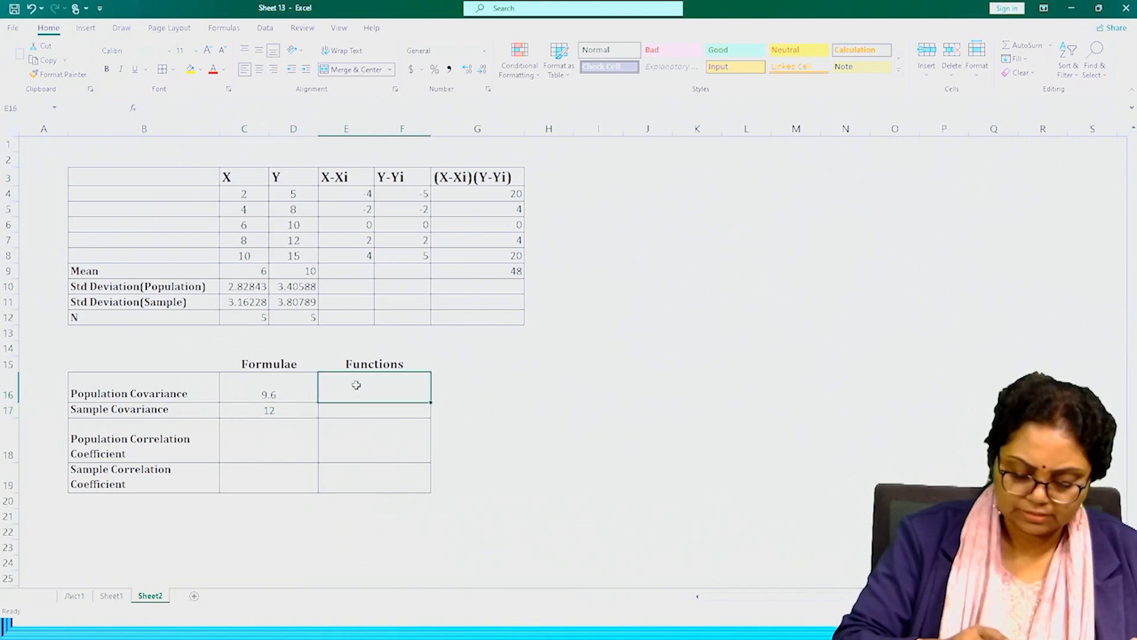
type("=cov")
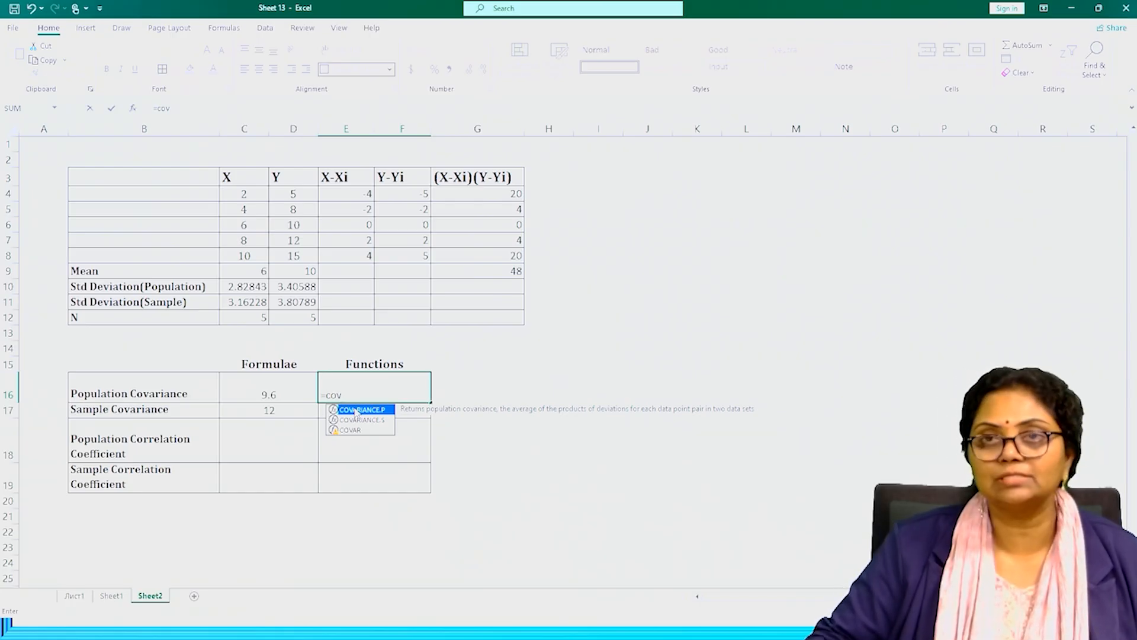
double_click(356, 409)
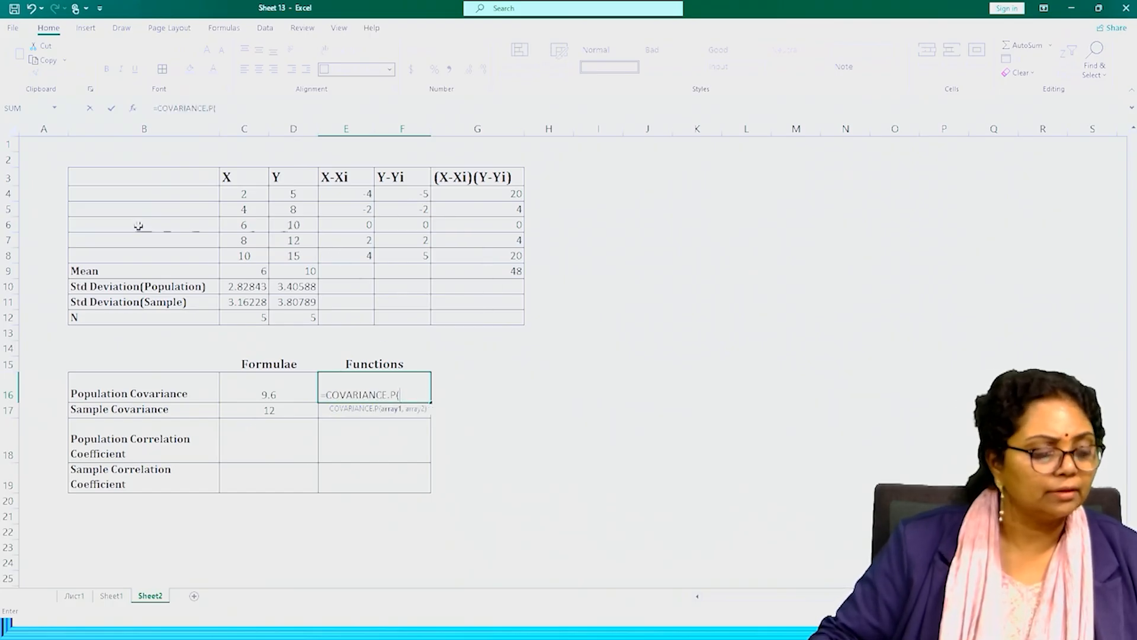
left_click_drag(246, 194, 241, 251)
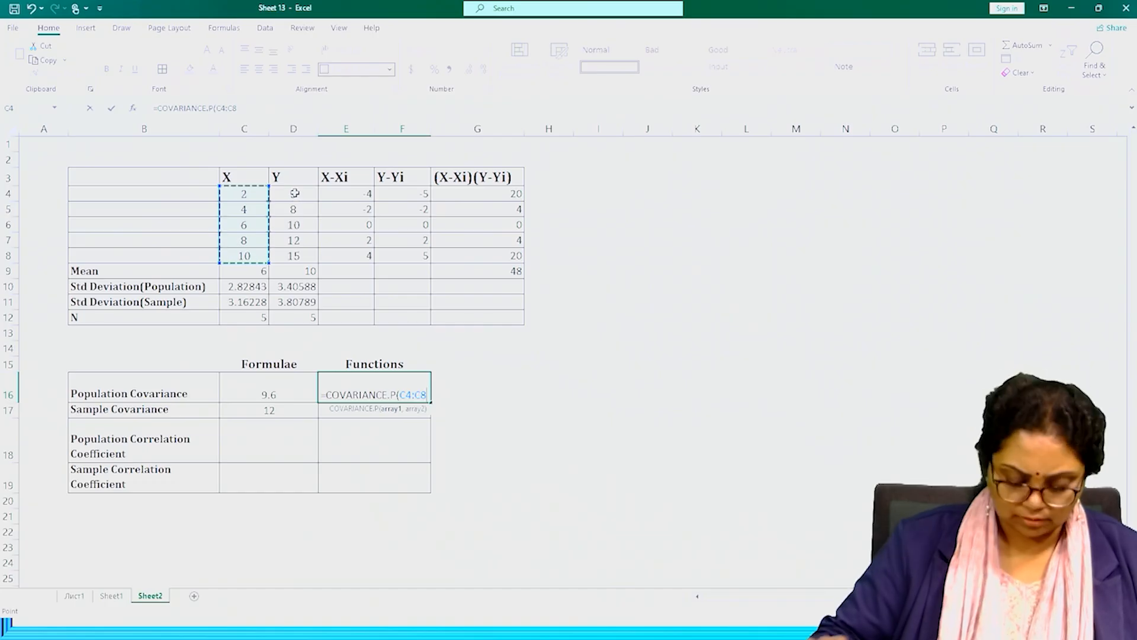
type(",")
left_click_drag(295, 193, 289, 251)
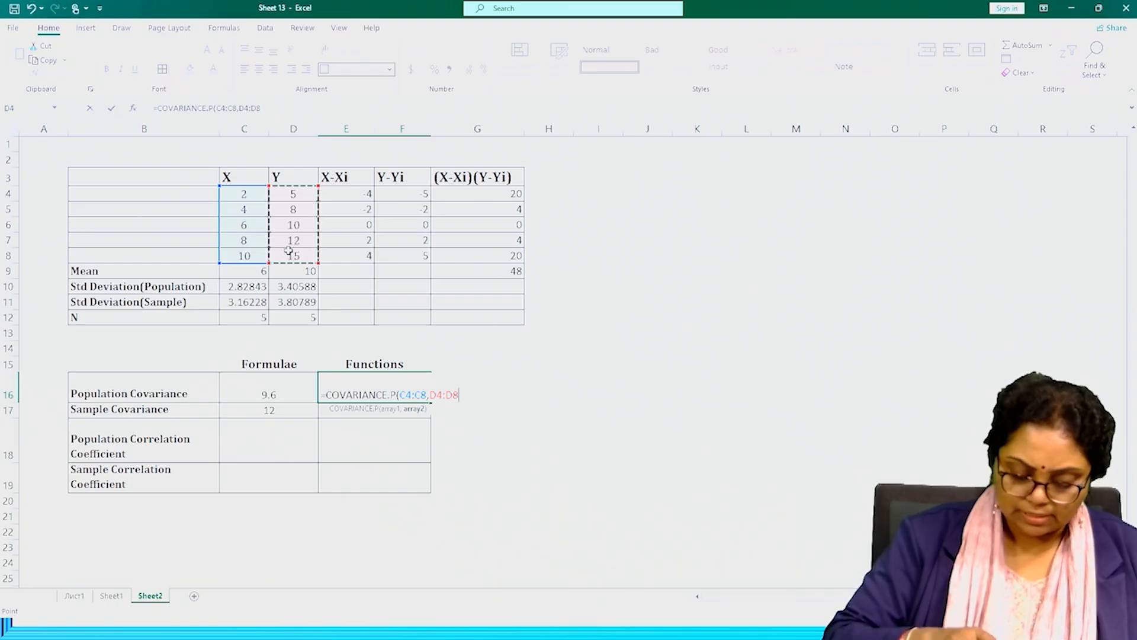
type(")")
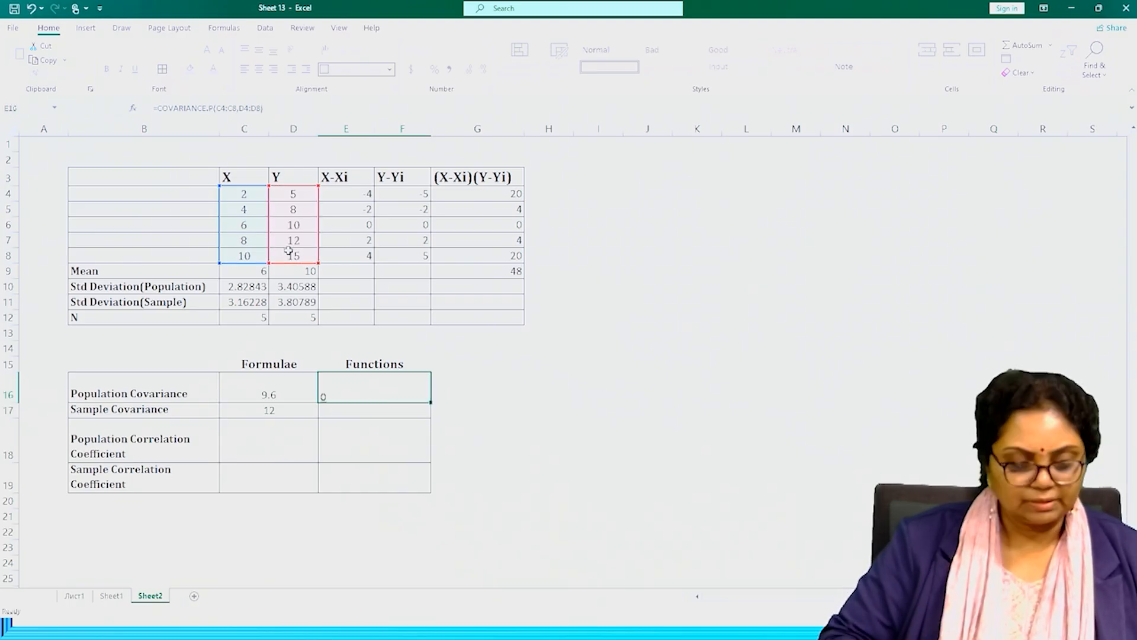
key("Return")
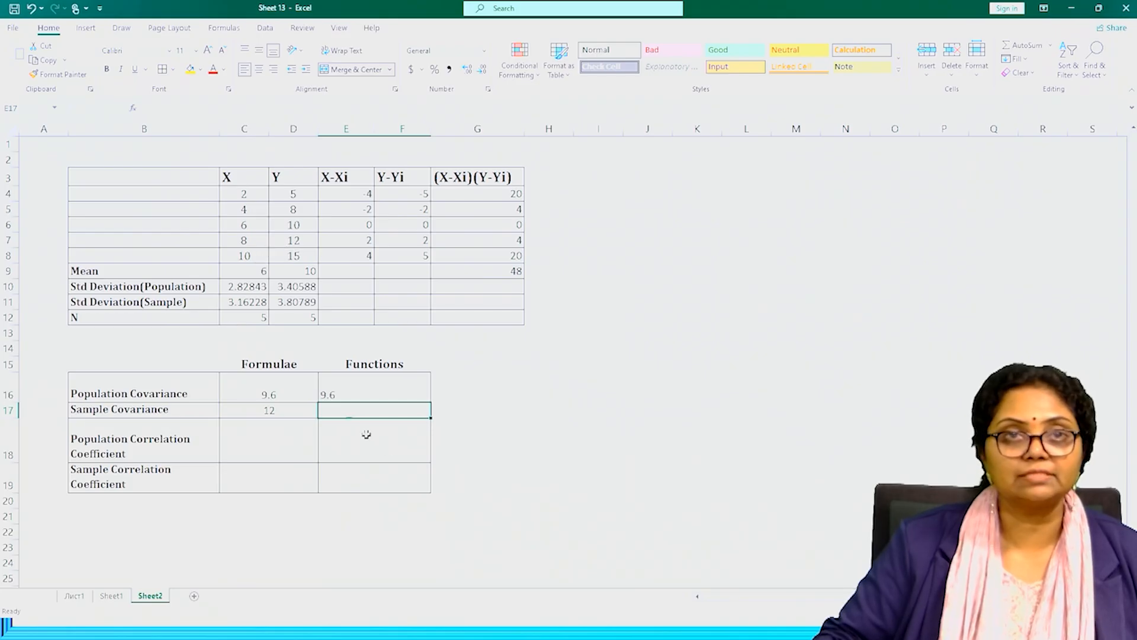
Highlight both population covariance results, C16 and E16, with a yellow fill.
left_click(274, 396)
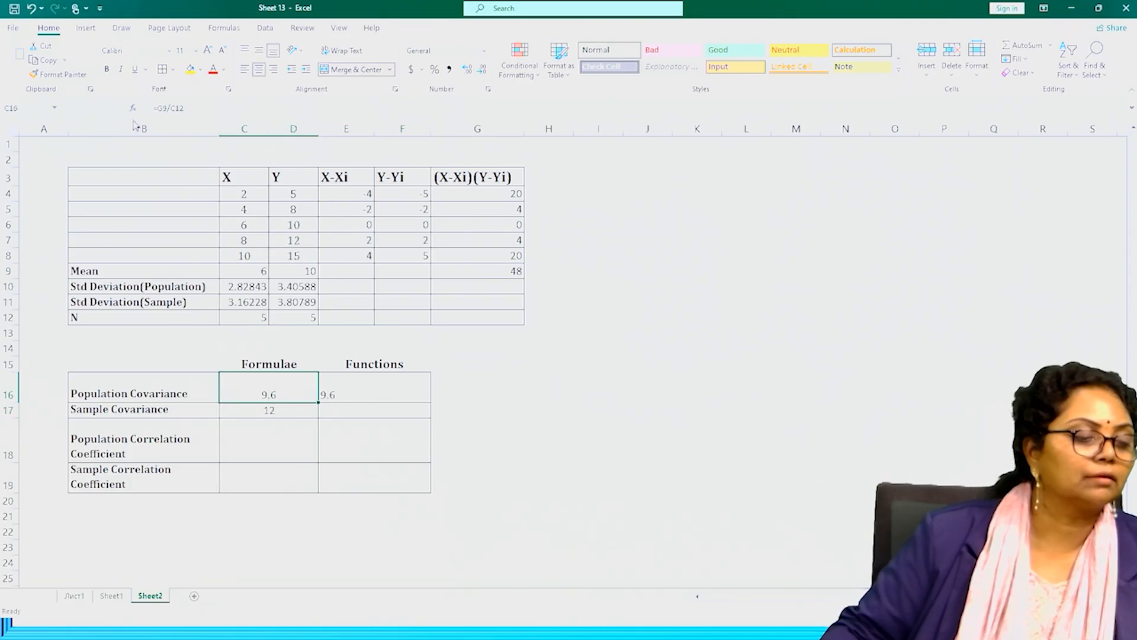
left_click(190, 69)
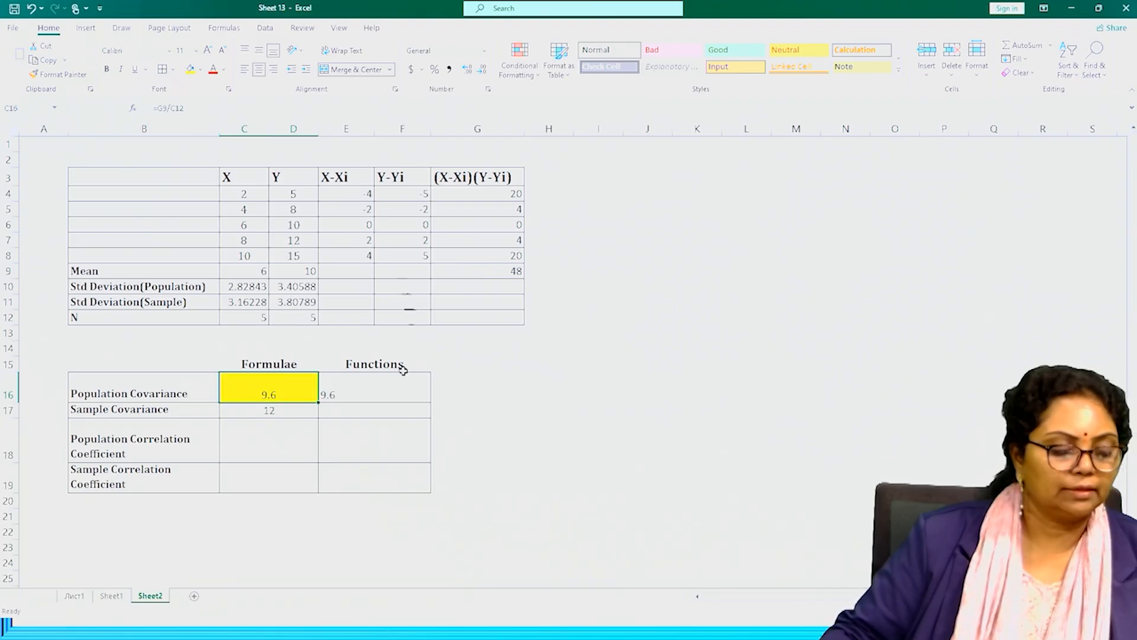
left_click(357, 391)
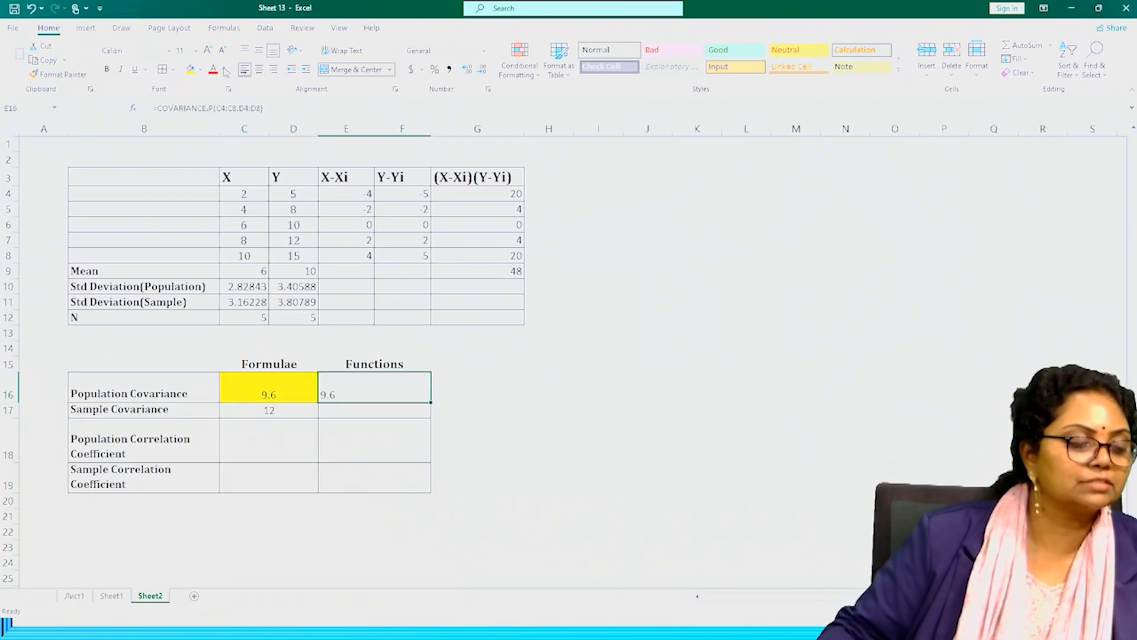
left_click(189, 75)
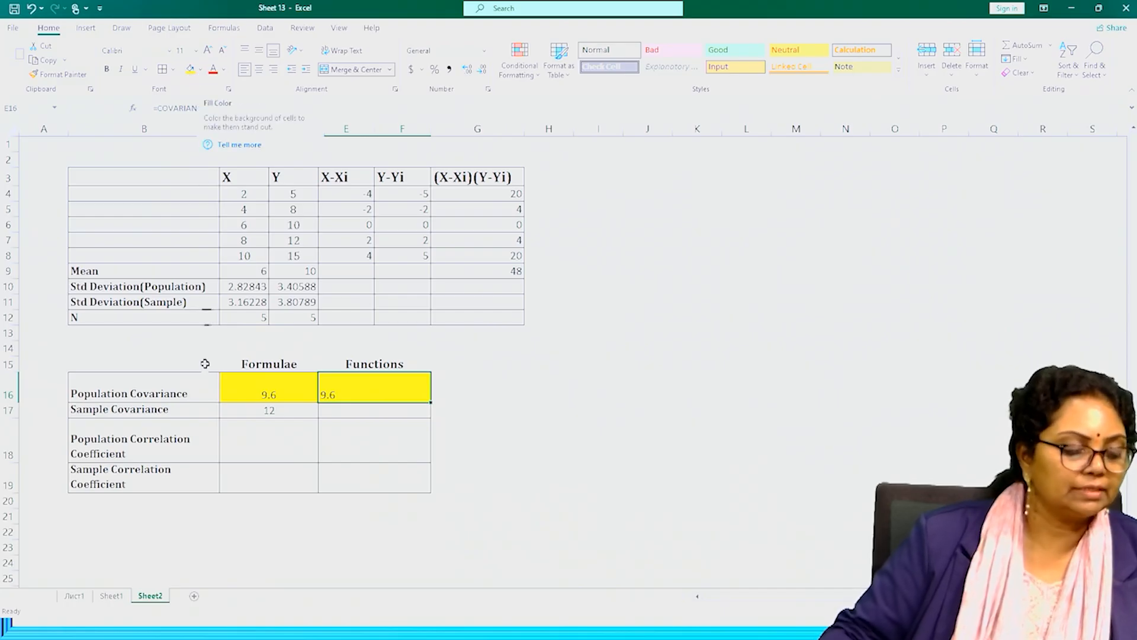
Highlight the Formulae sample covariance result in C17 with a light green fill.
left_click(265, 408)
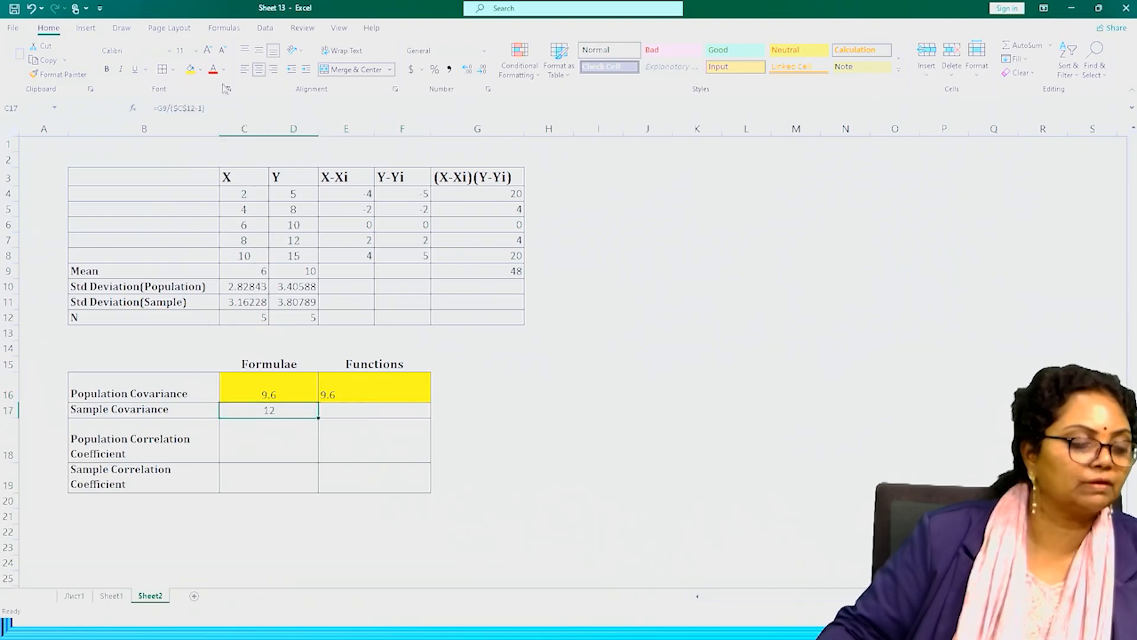
left_click(201, 69)
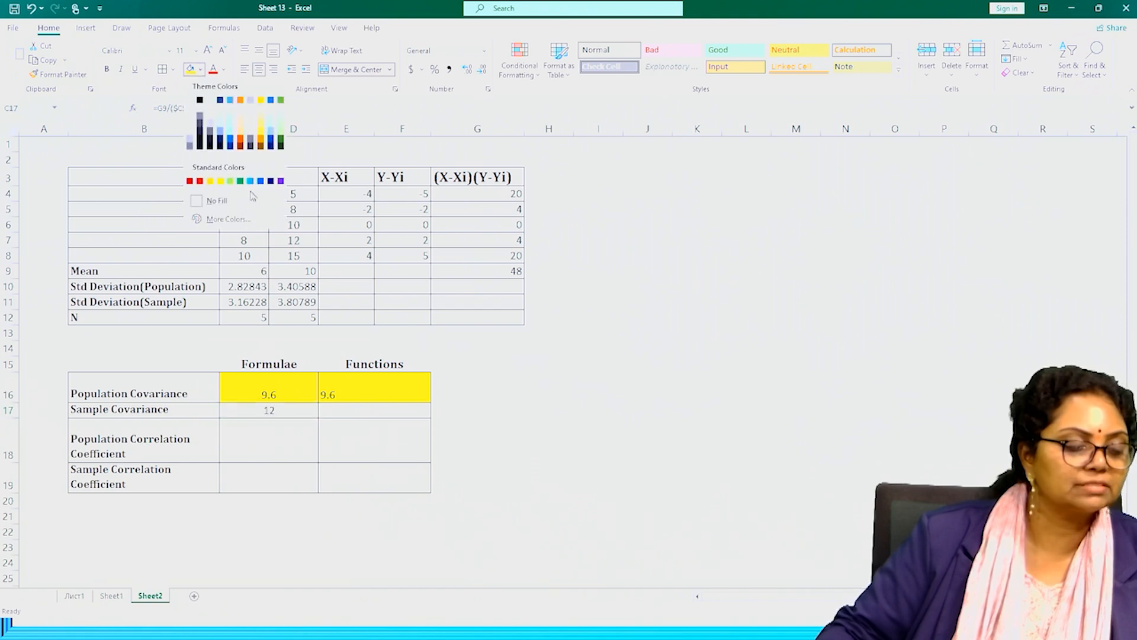
left_click(230, 180)
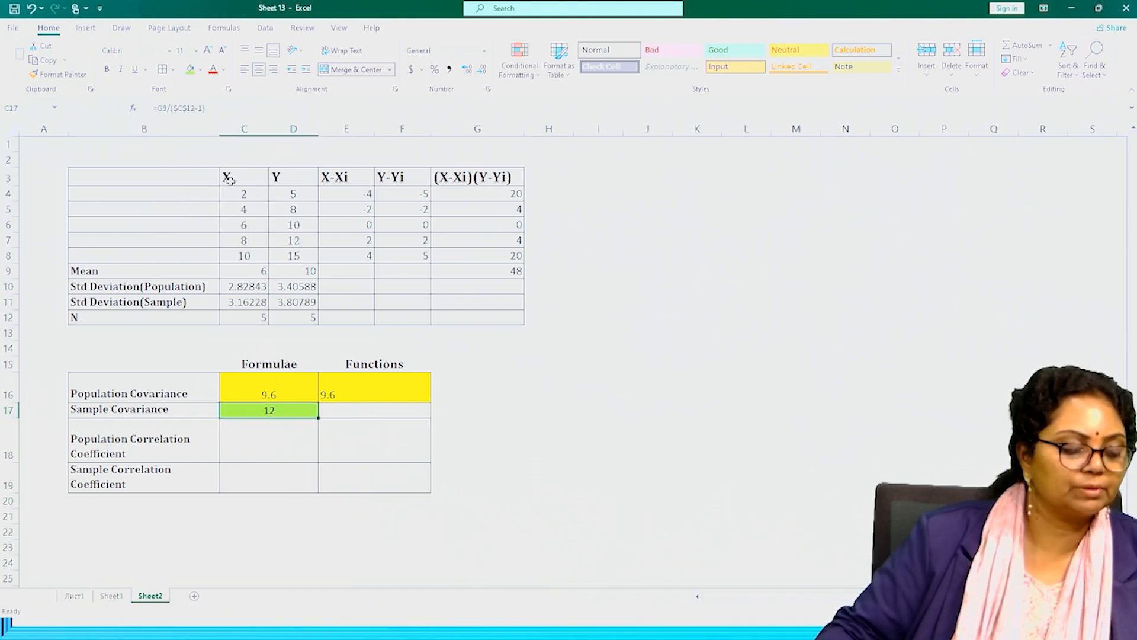
Calculate the sample covariance in the Functions column at E17 with =COVARIANCE.S(C4:C8,D4:D8).
left_click(348, 408)
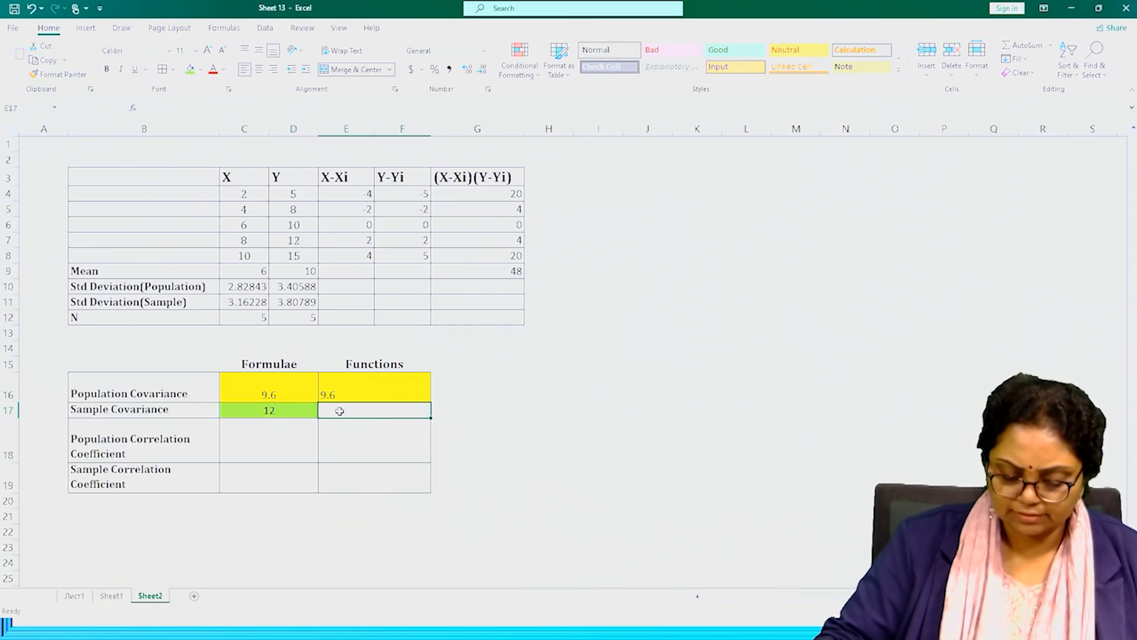
type("=")
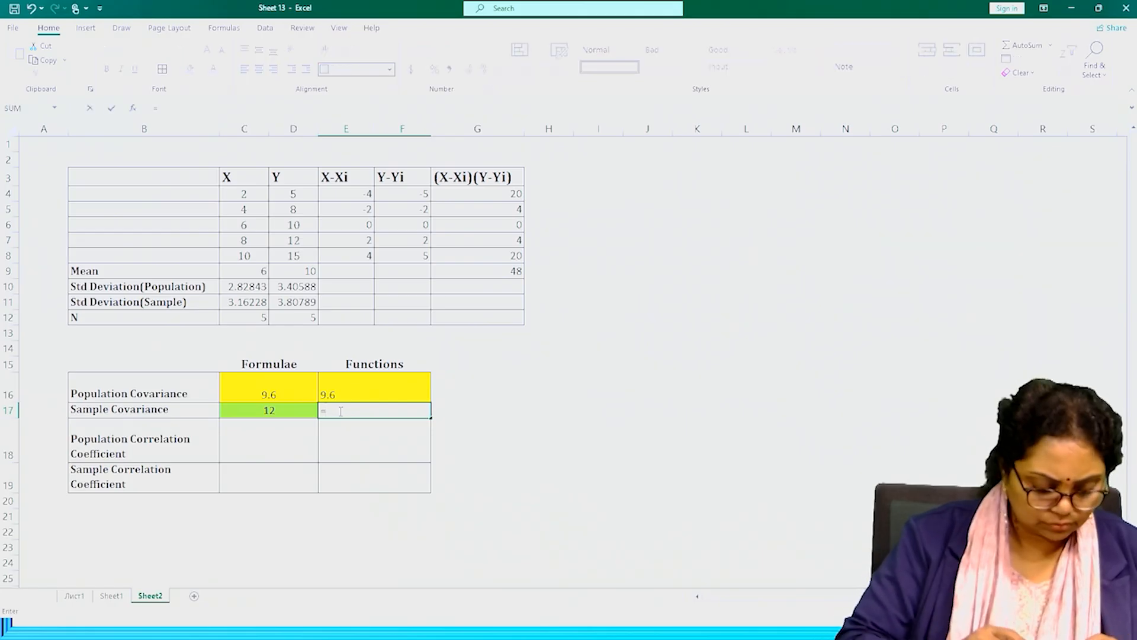
type("cova")
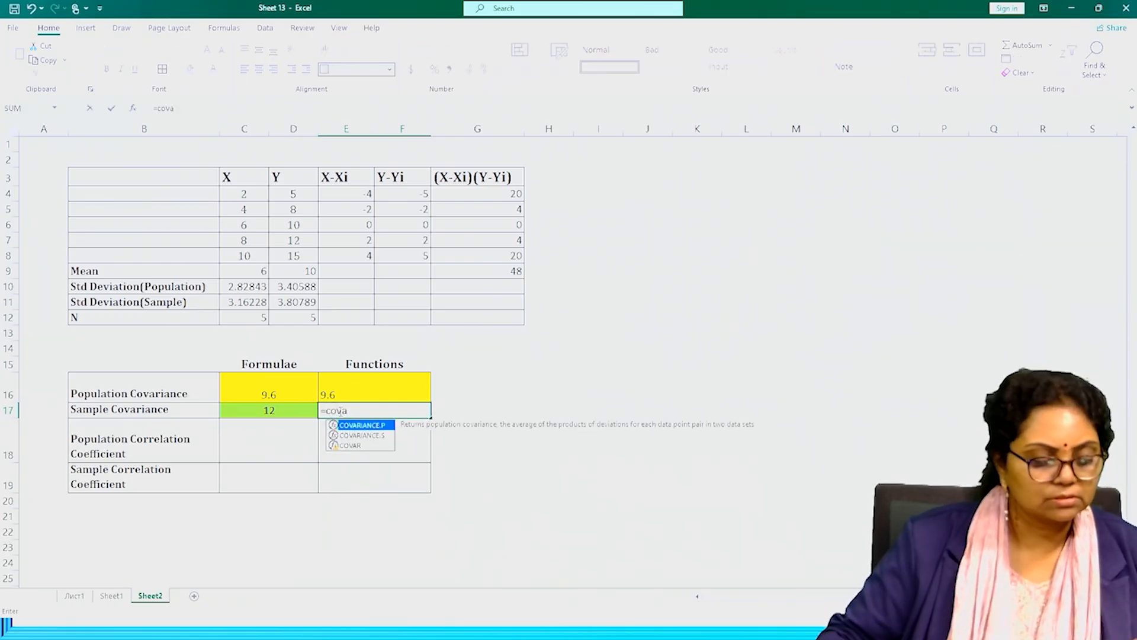
double_click(357, 435)
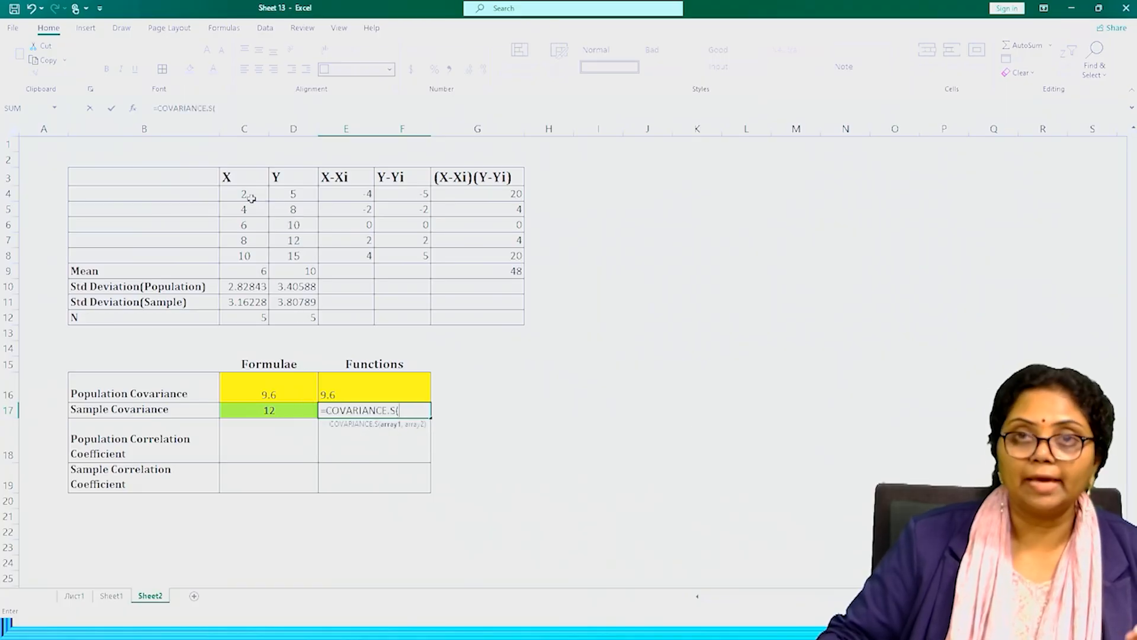
left_click_drag(249, 195, 244, 249)
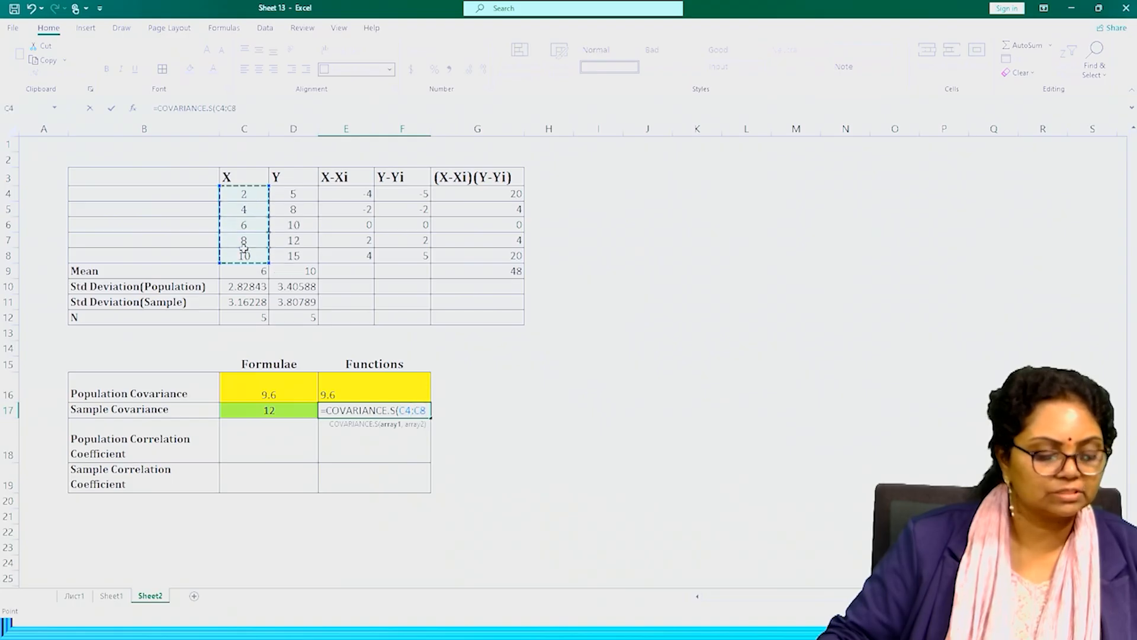
type(",")
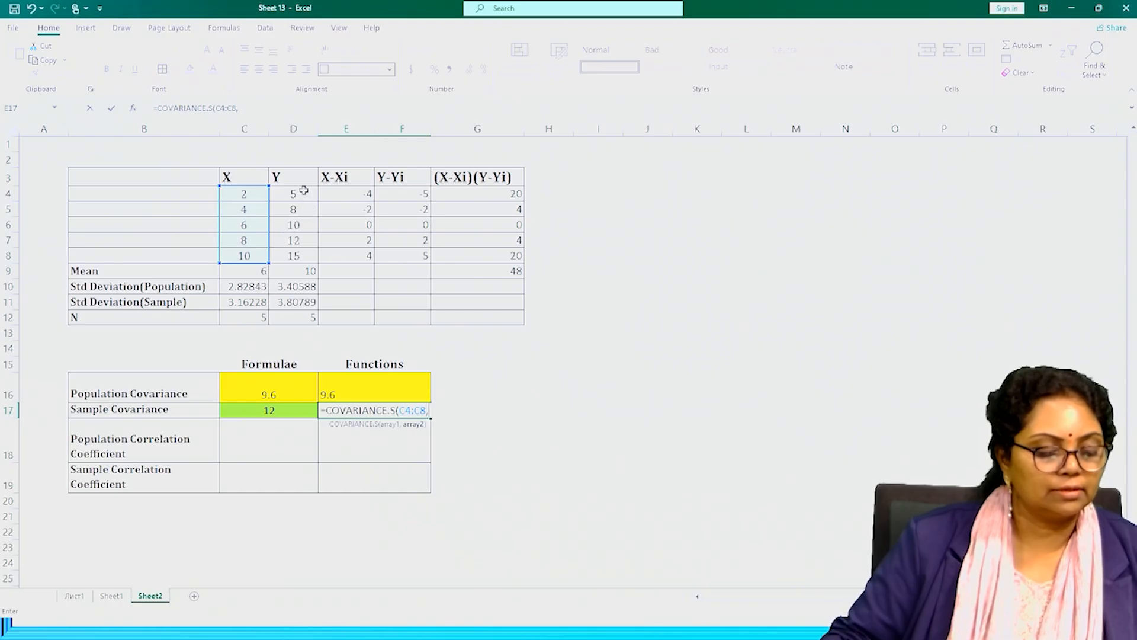
left_click_drag(303, 190, 293, 253)
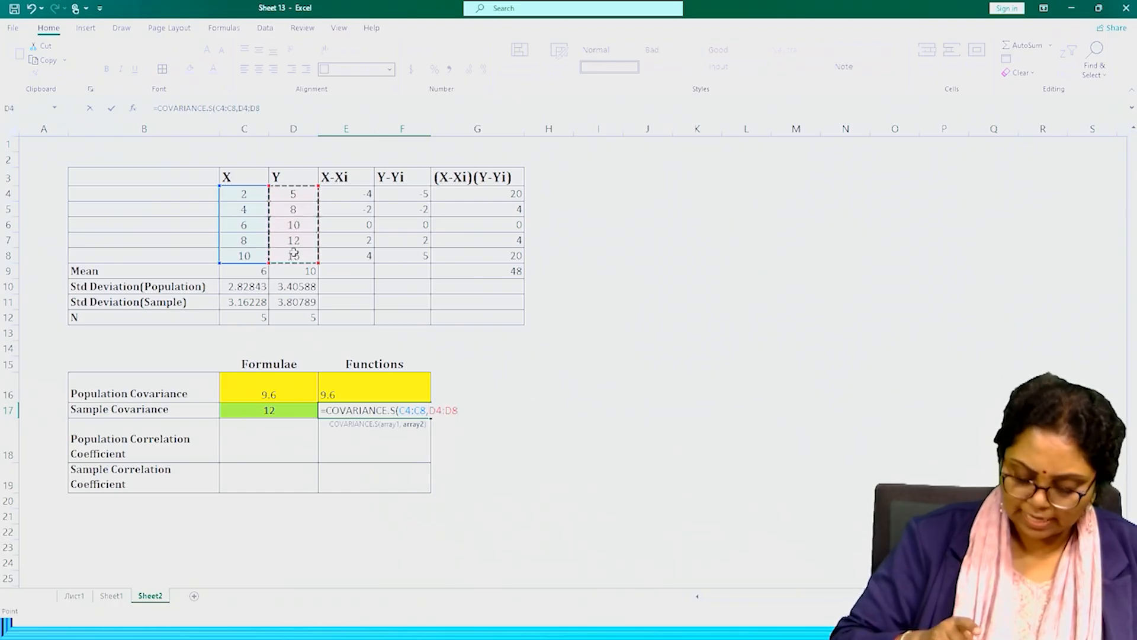
type(")")
key("Return")
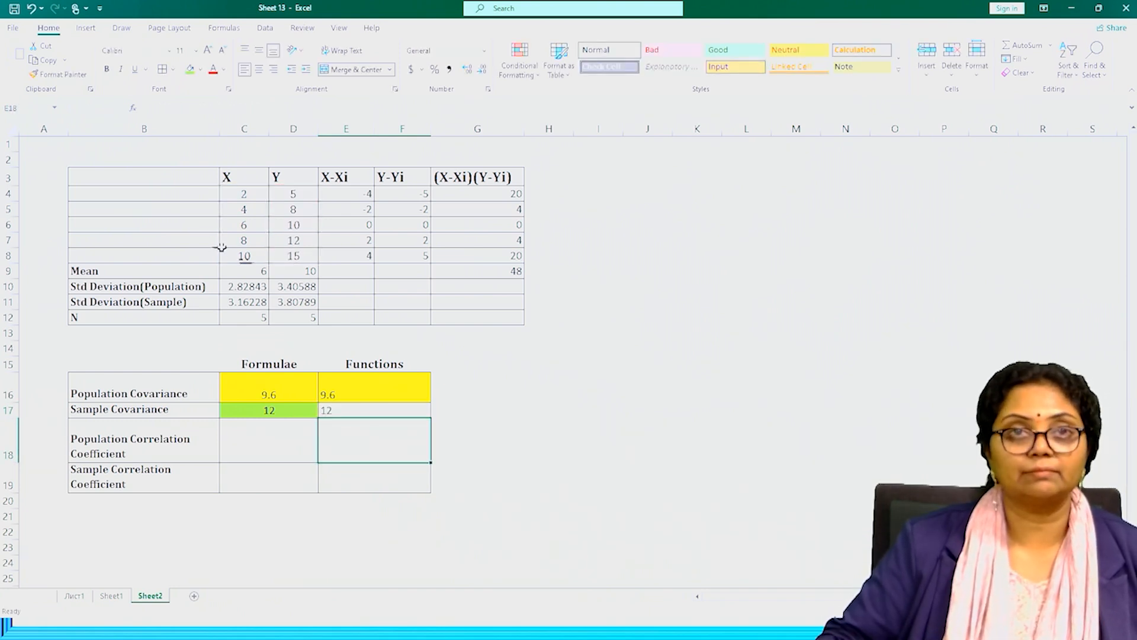
Apply the same light green fill to the Functions sample covariance result in E17.
left_click(371, 408)
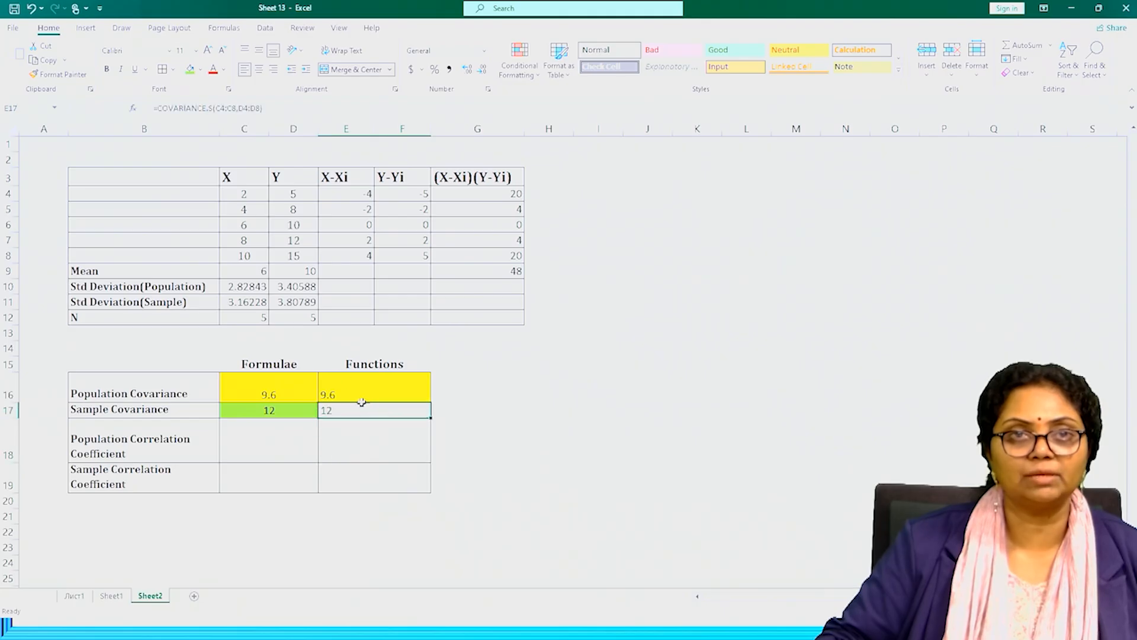
left_click(190, 70)
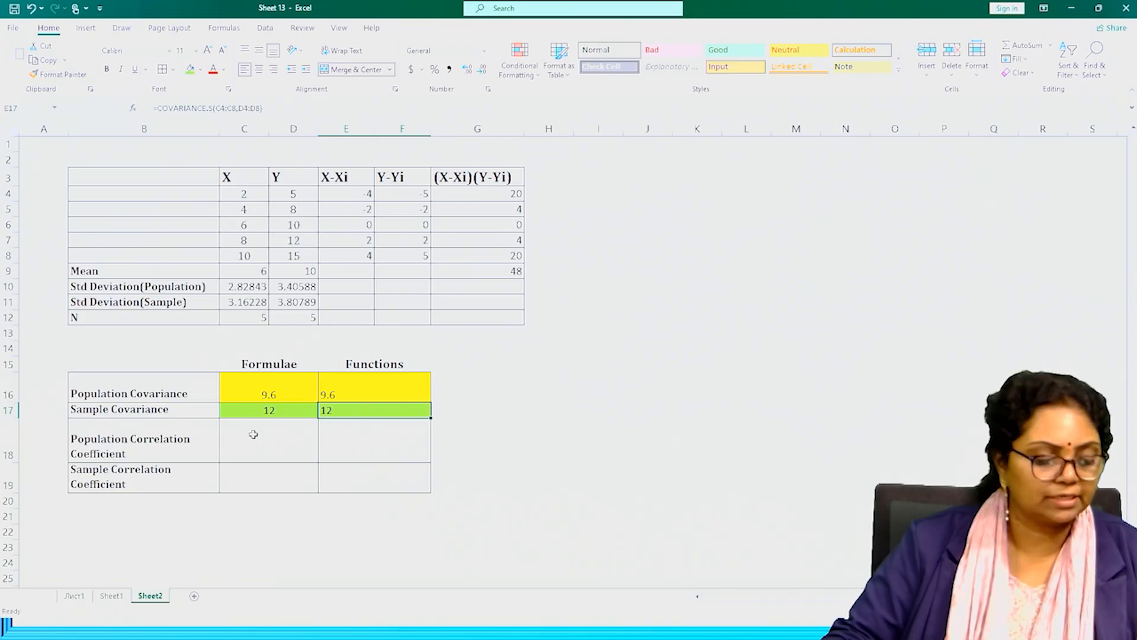
Calculate the population correlation coefficient in the Formulae column at C18 with =C16/(C10*D10).
left_click(252, 434)
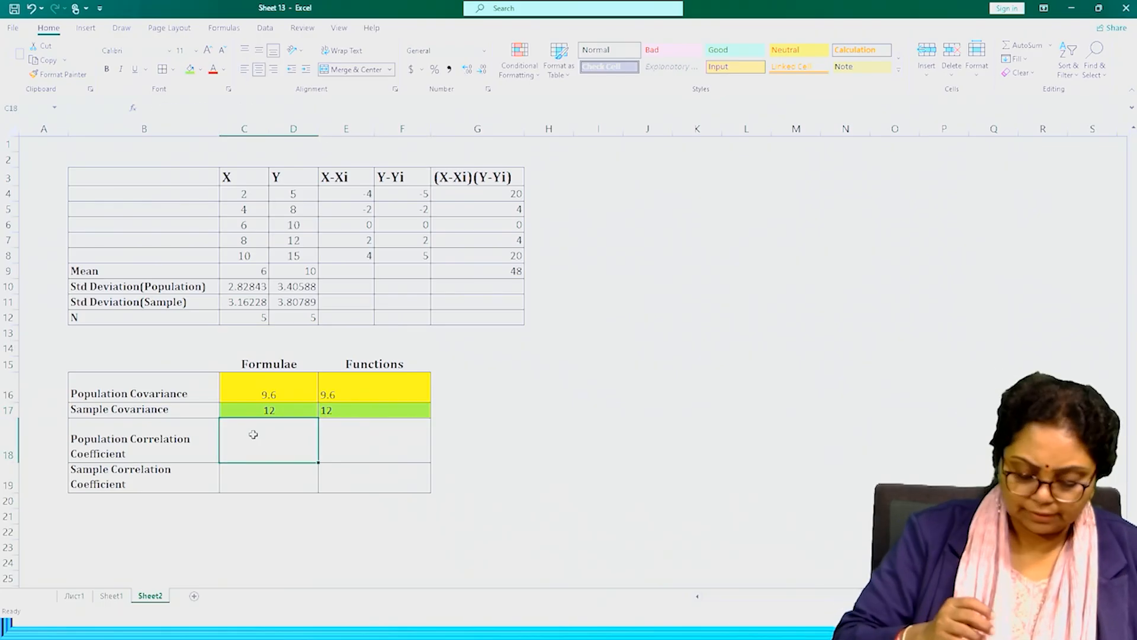
type("=")
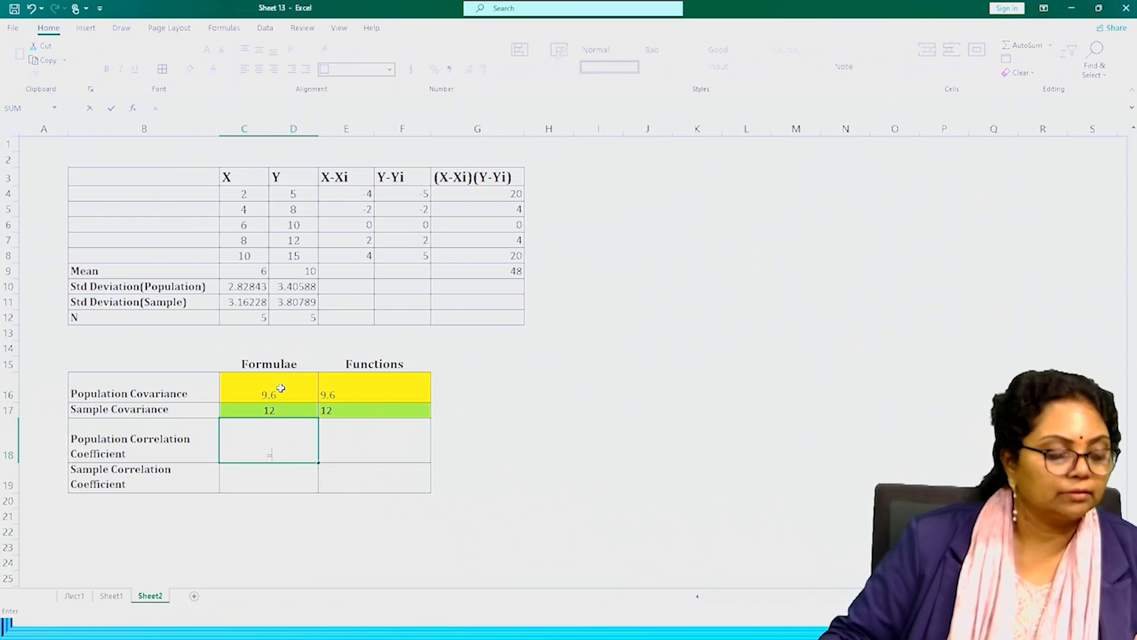
left_click(280, 388)
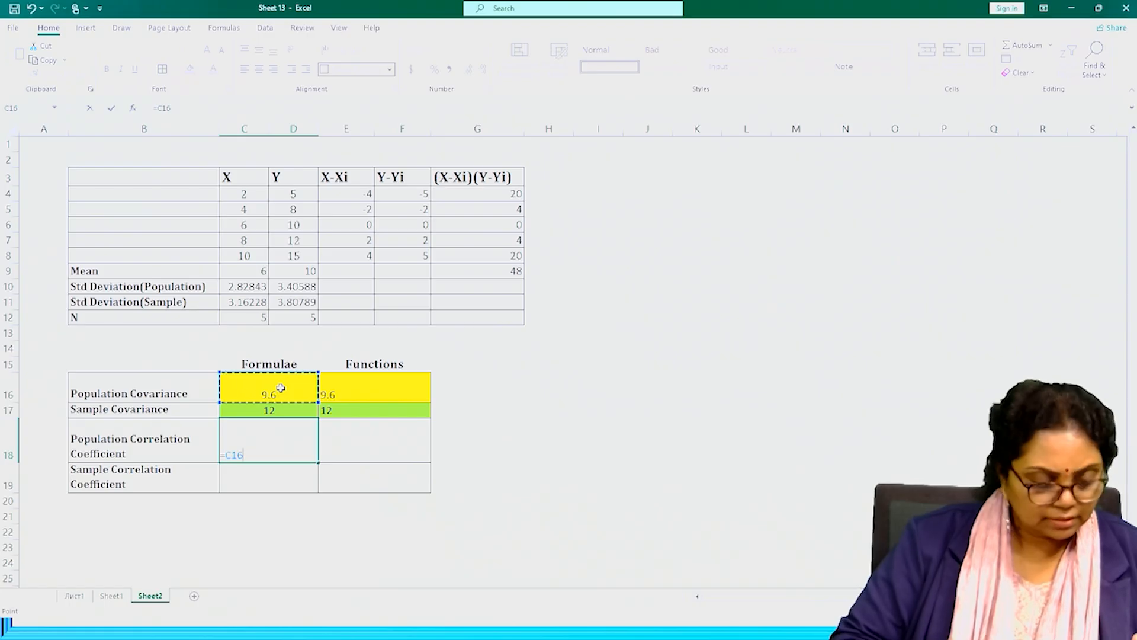
type("/")
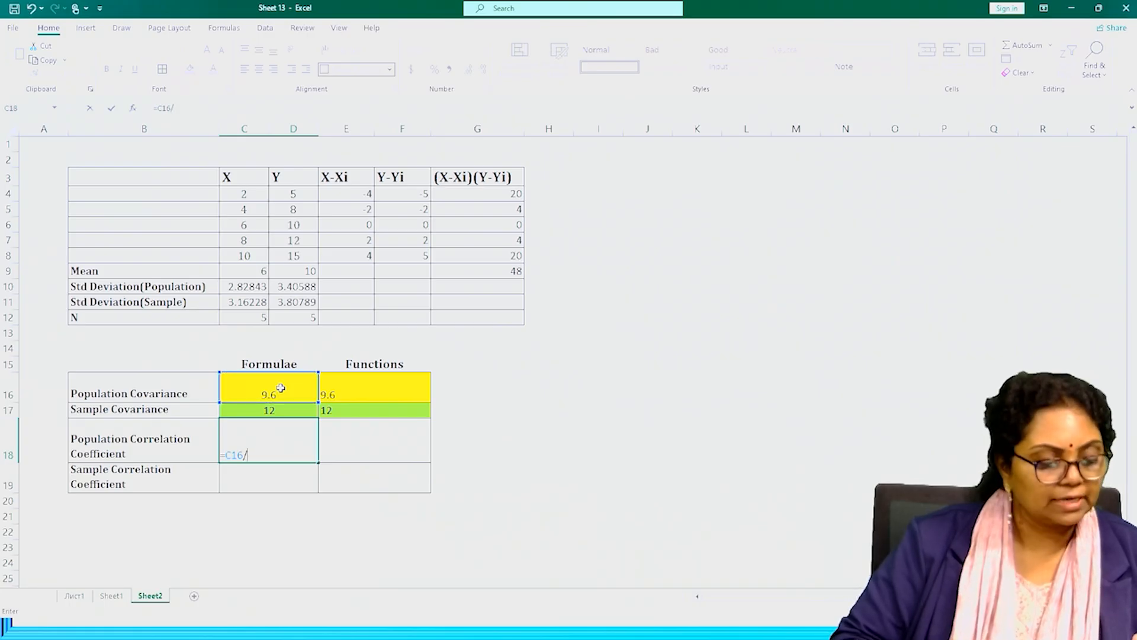
type("(")
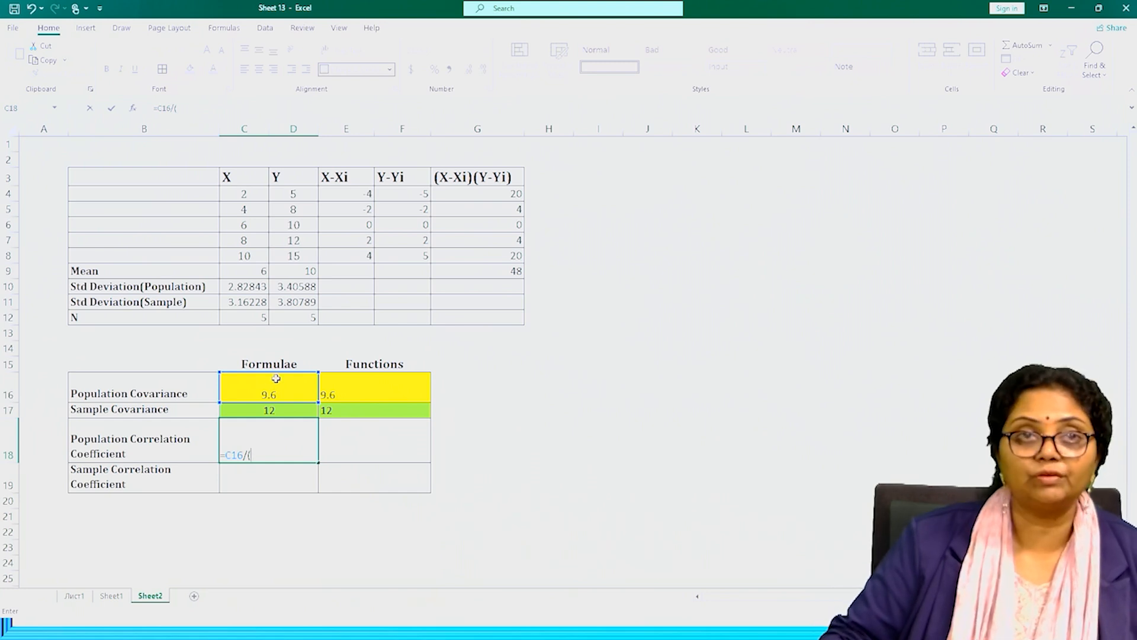
left_click(249, 286)
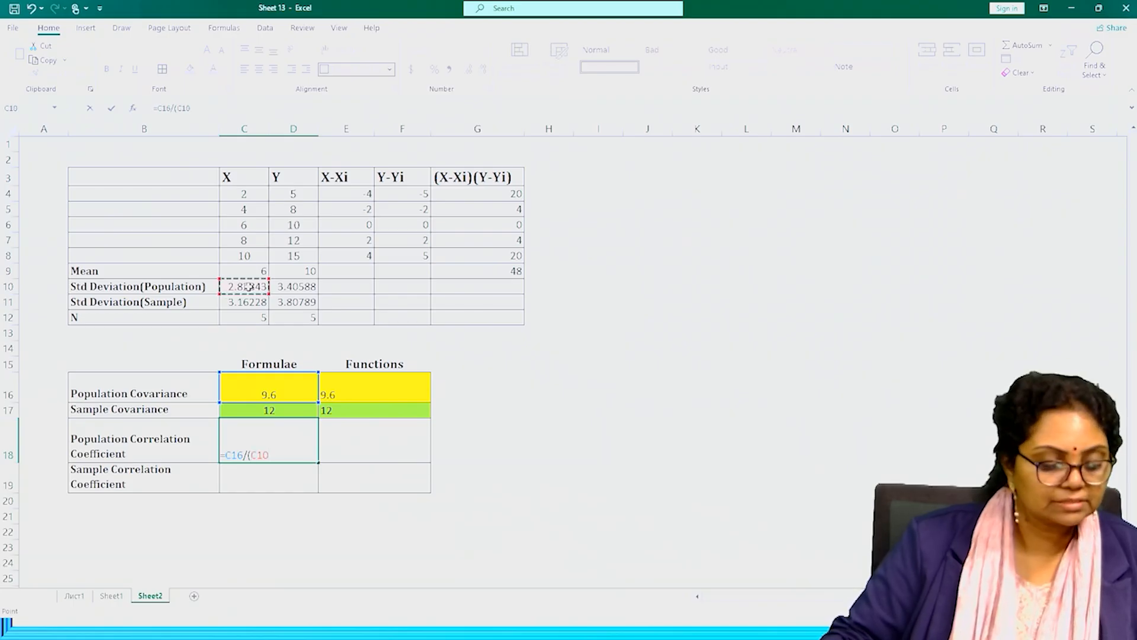
type("*")
left_click(299, 285)
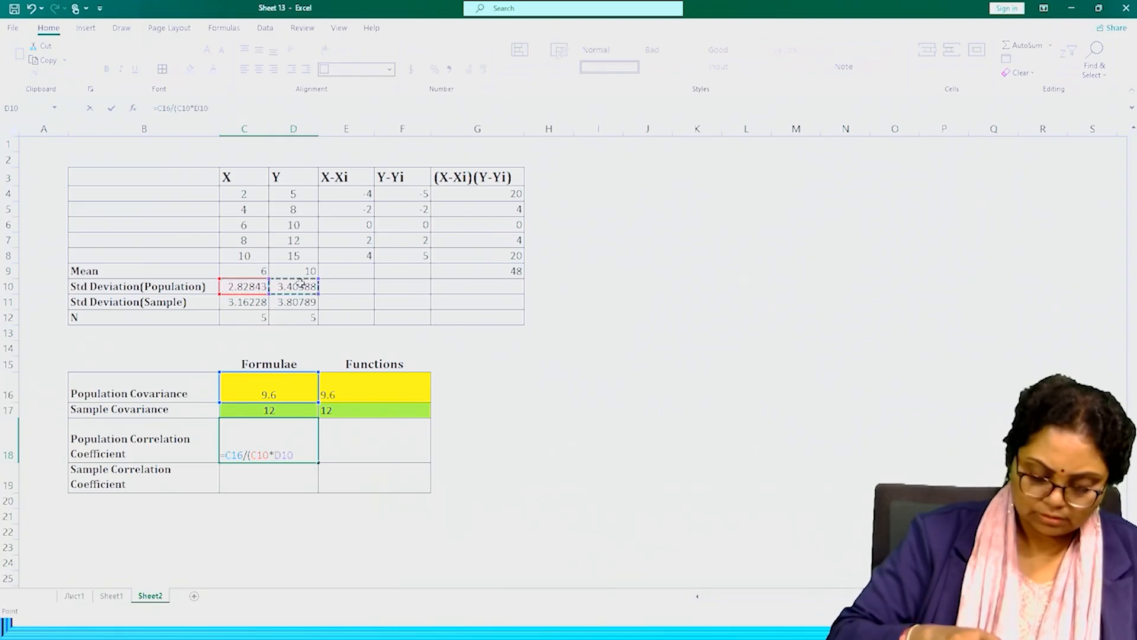
type(")")
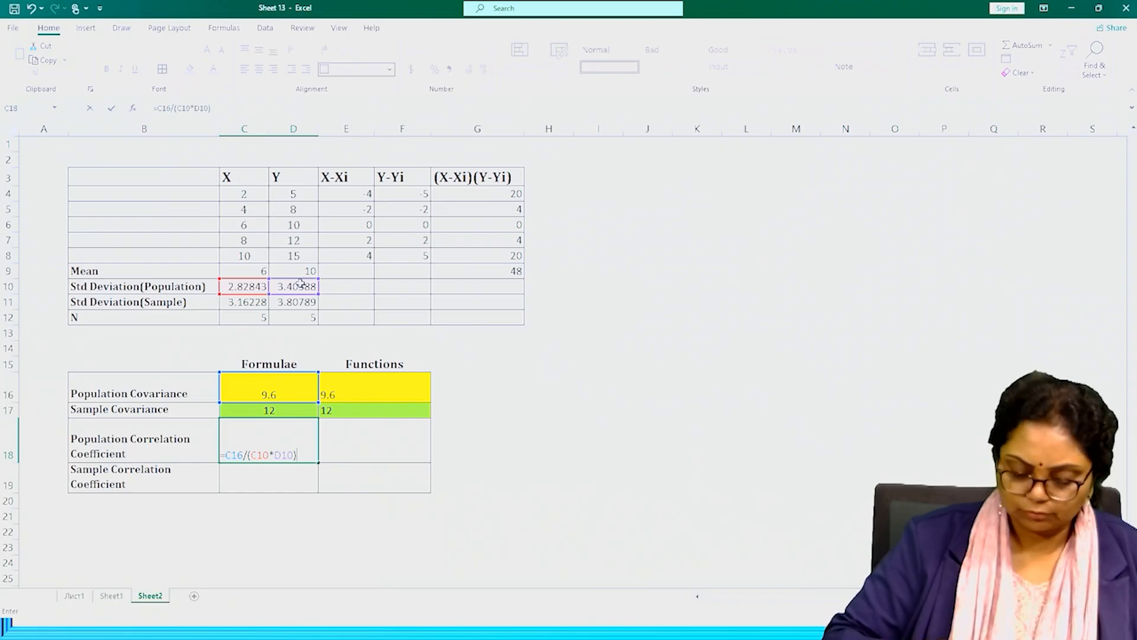
key("Return")
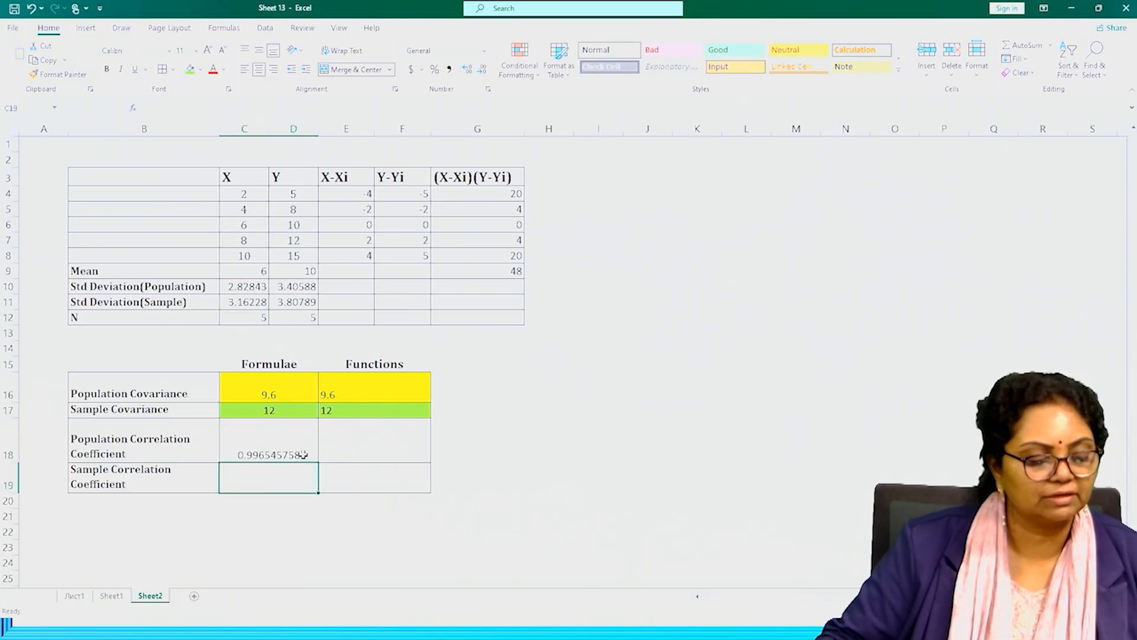
Reduce the population correlation coefficient in C18 to five decimal places.
left_click(246, 452)
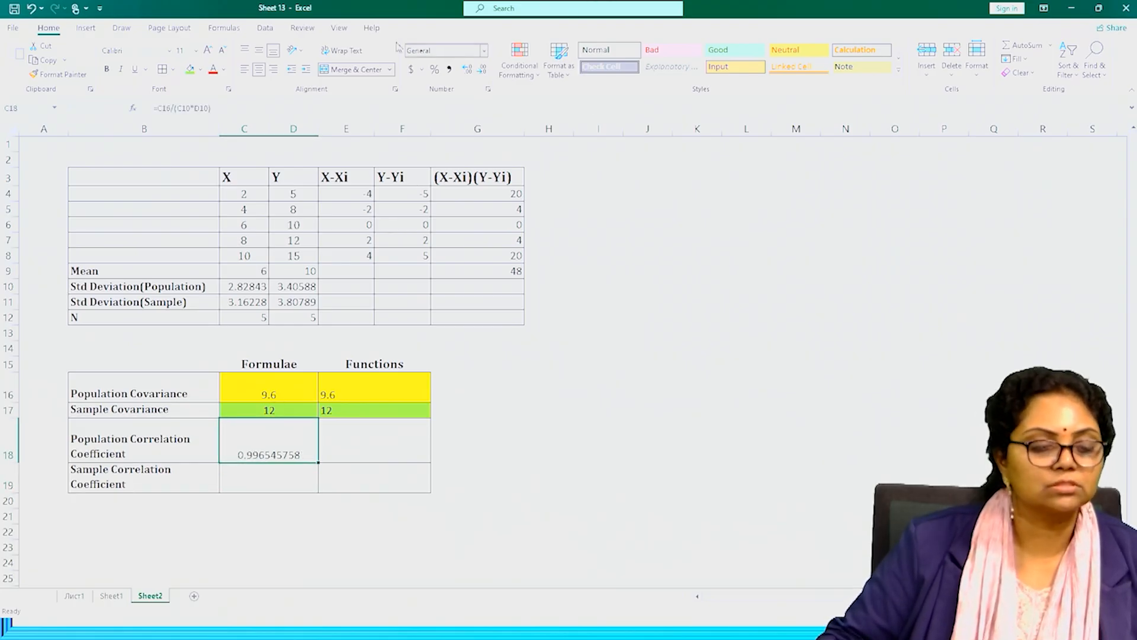
left_click(486, 71)
left_click(486, 71)
left_click(486, 70)
left_click(486, 70)
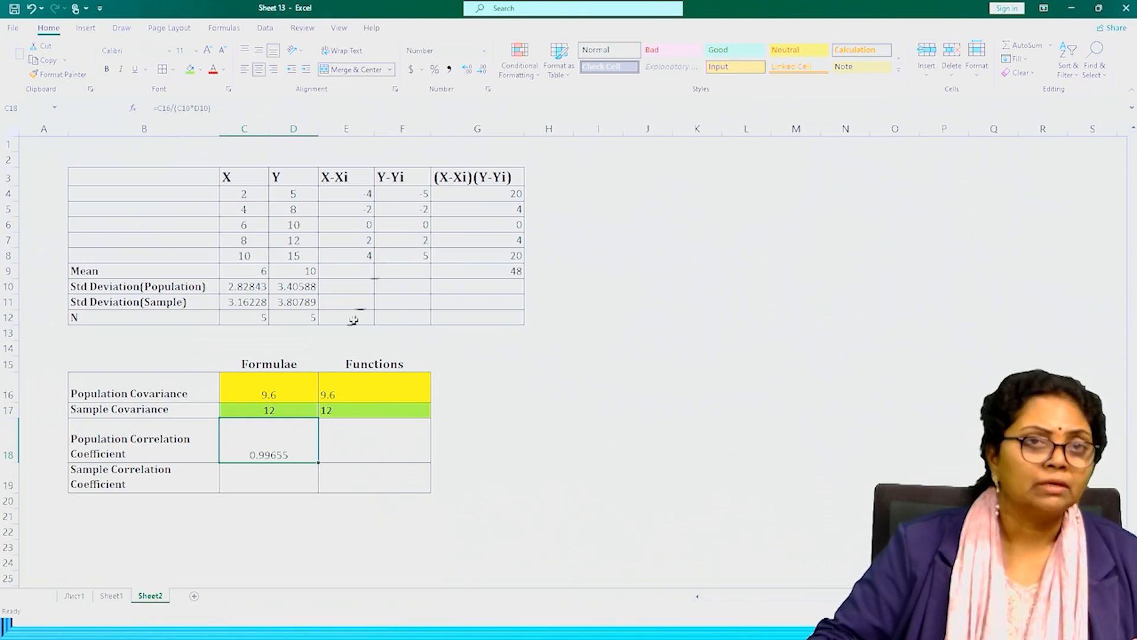
Calculate the sample correlation coefficient in the Formulae column at C19 with =C17/(C11*D11).
left_click(258, 483)
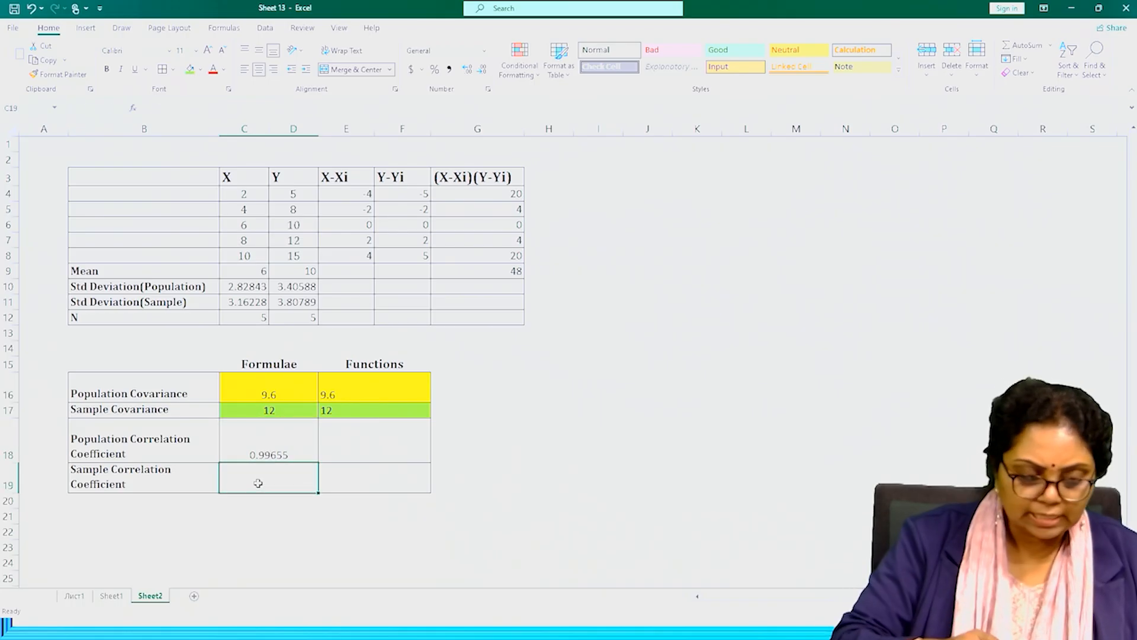
type("=")
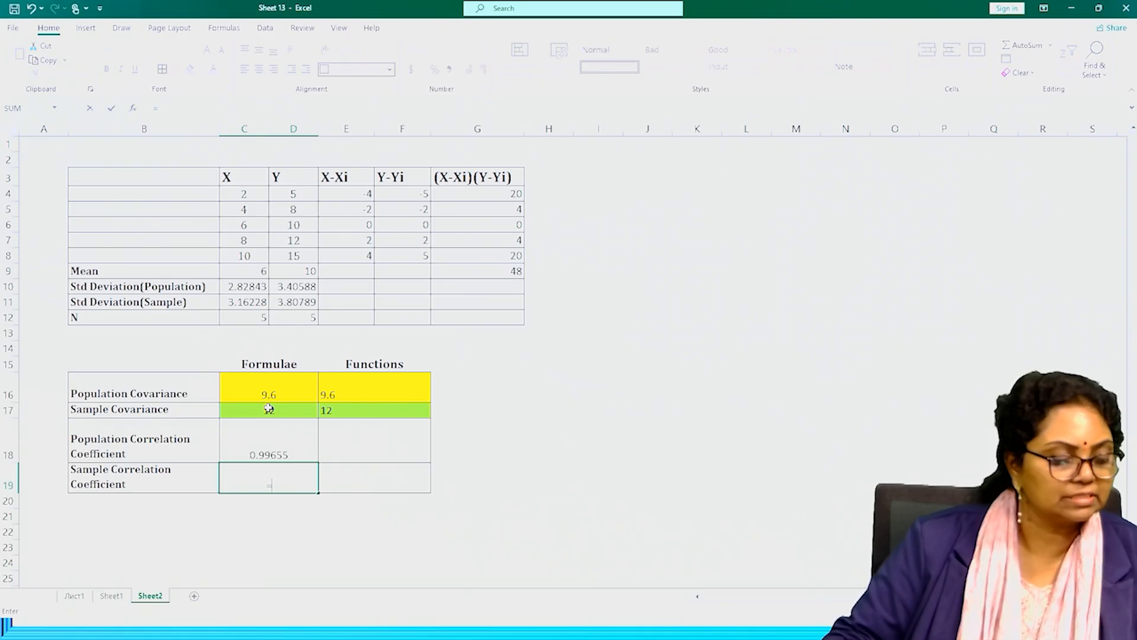
left_click(269, 408)
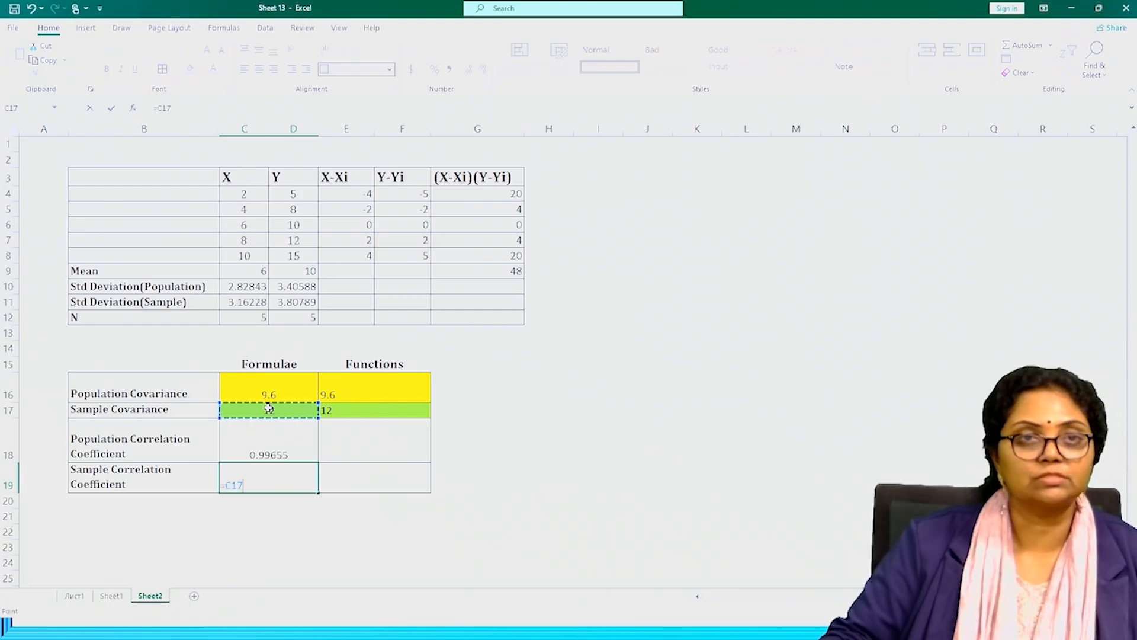
type("/")
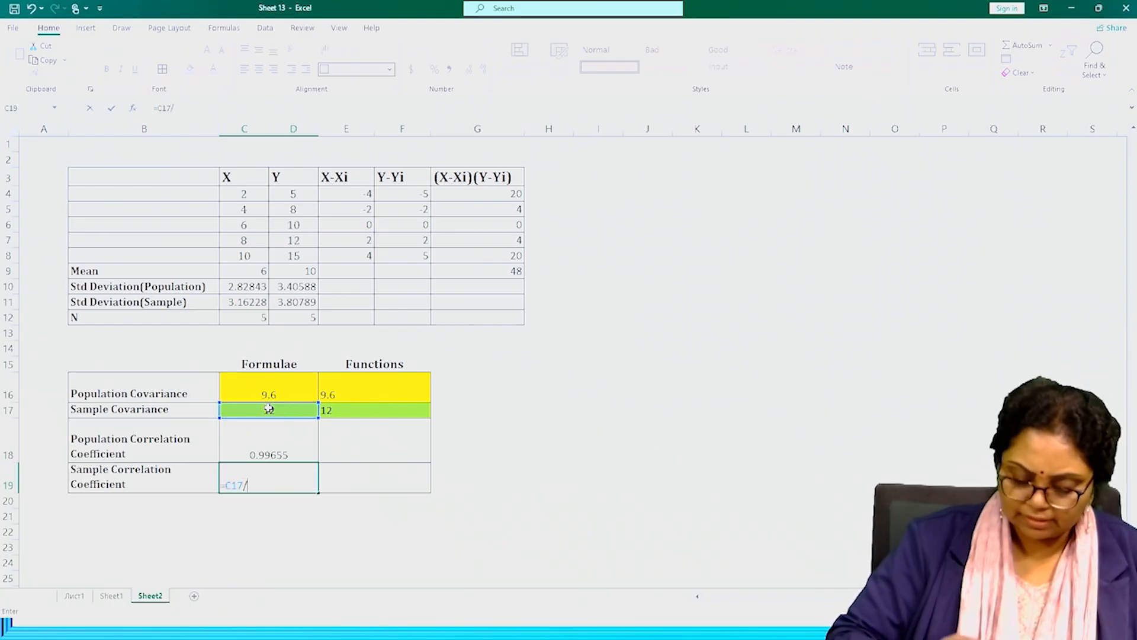
type("(")
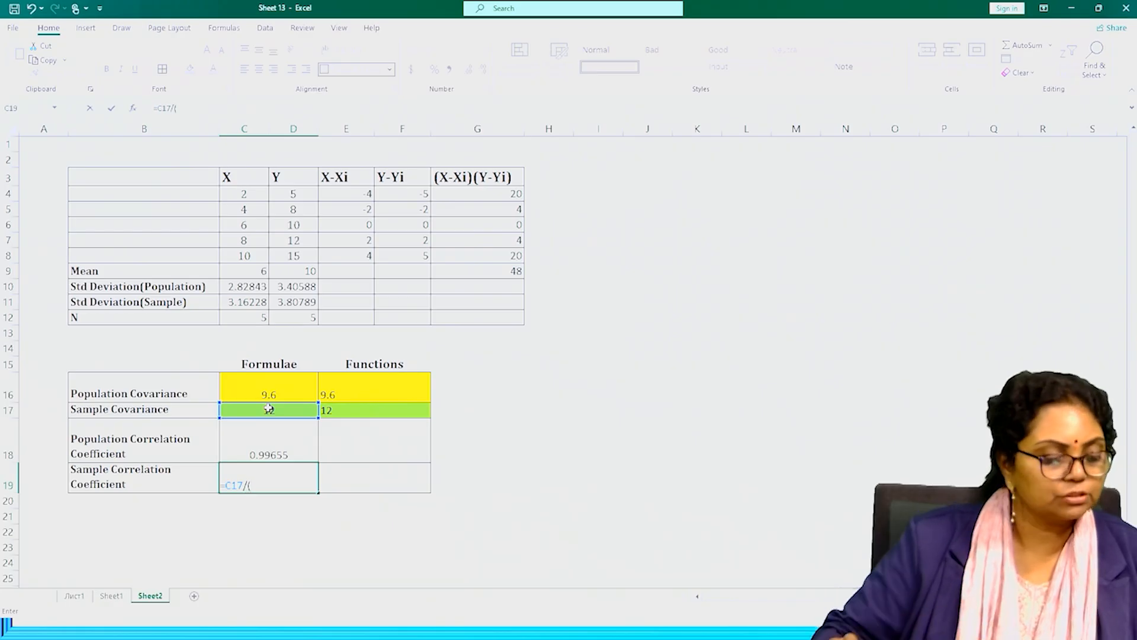
left_click(247, 301)
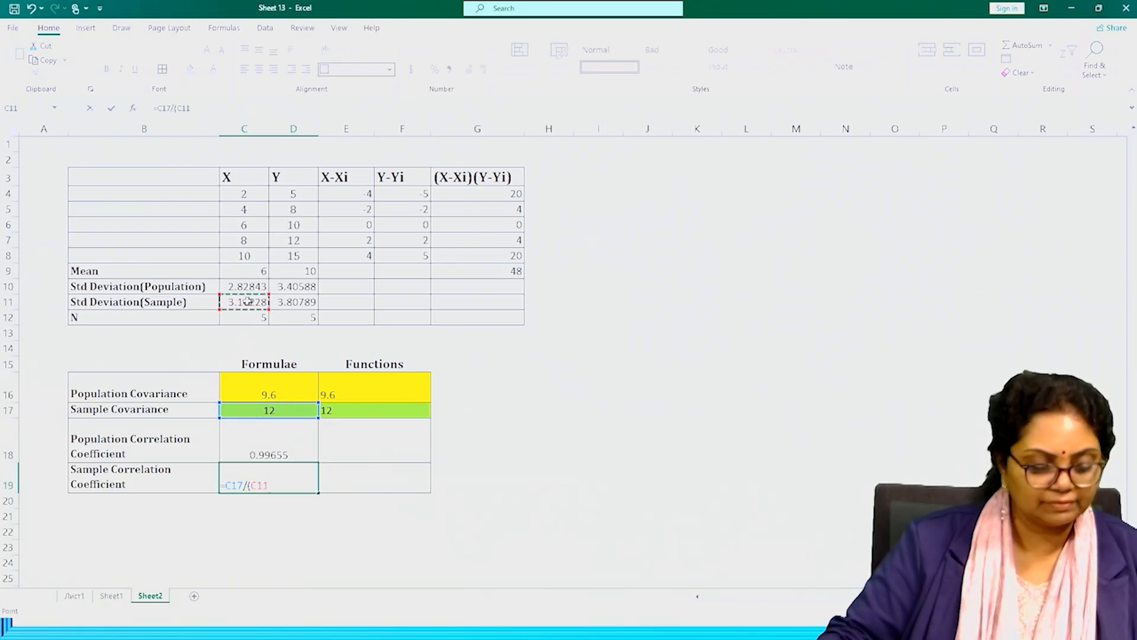
type("*")
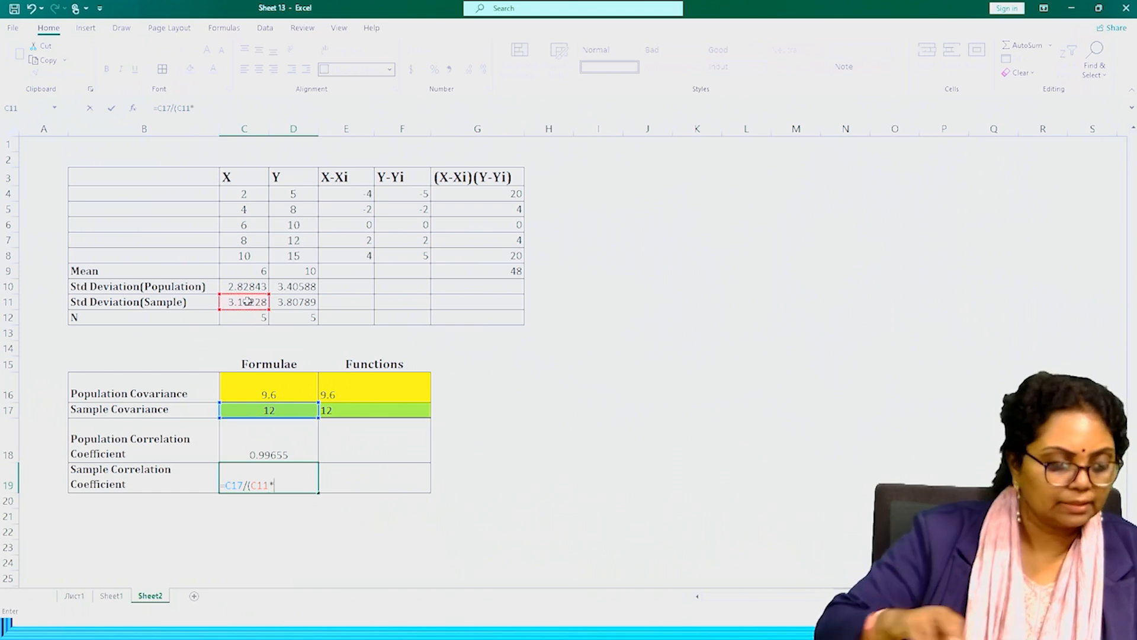
left_click(297, 303)
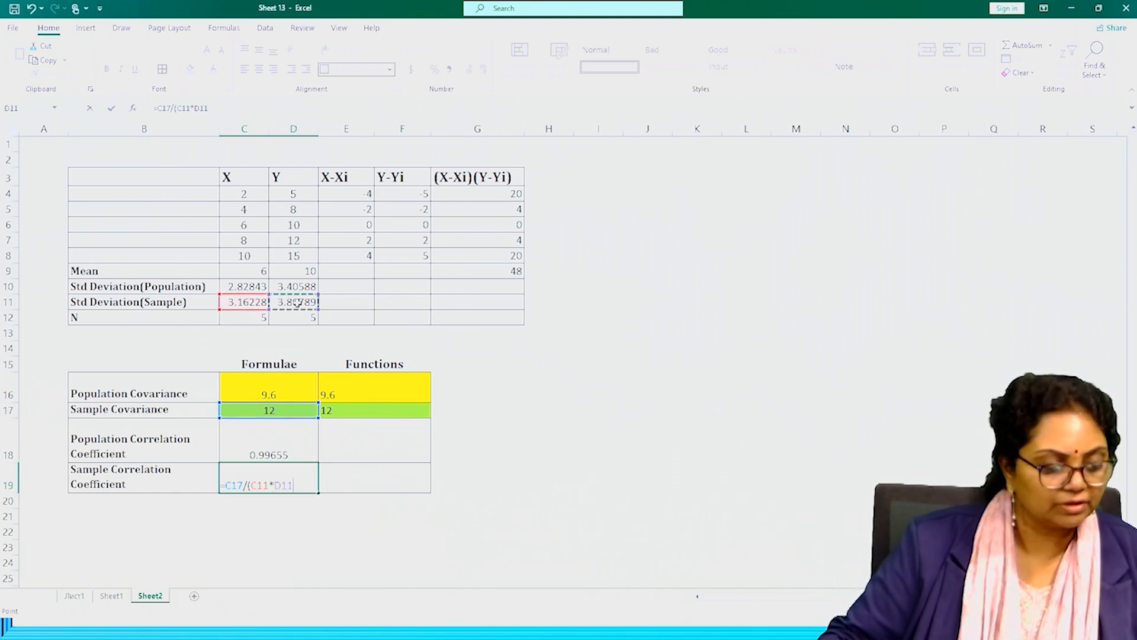
type(")")
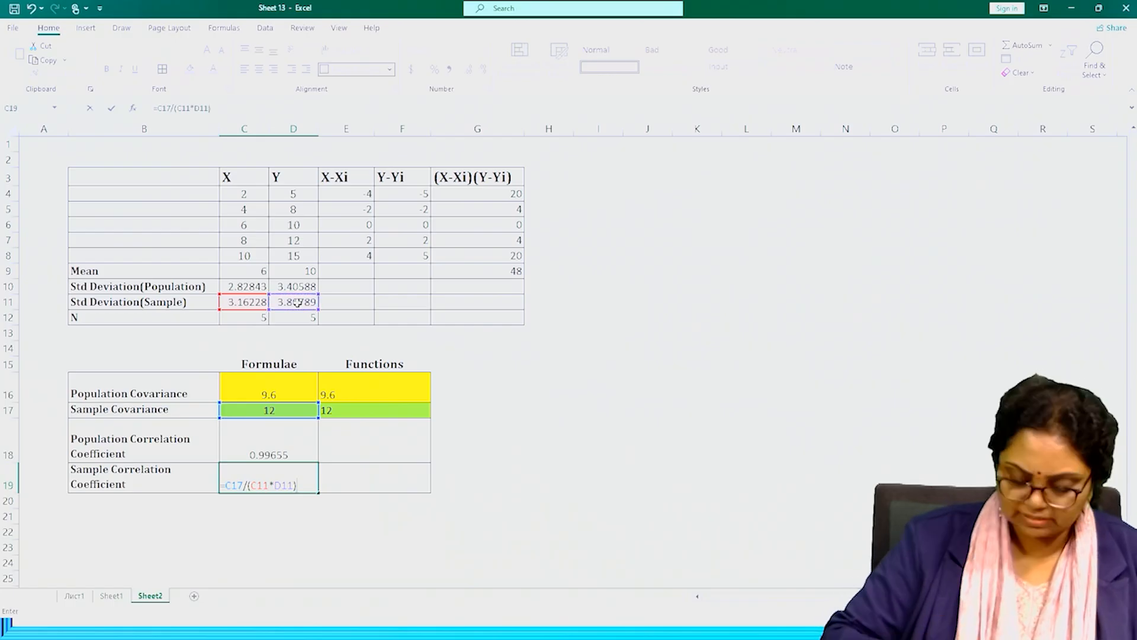
key("Return")
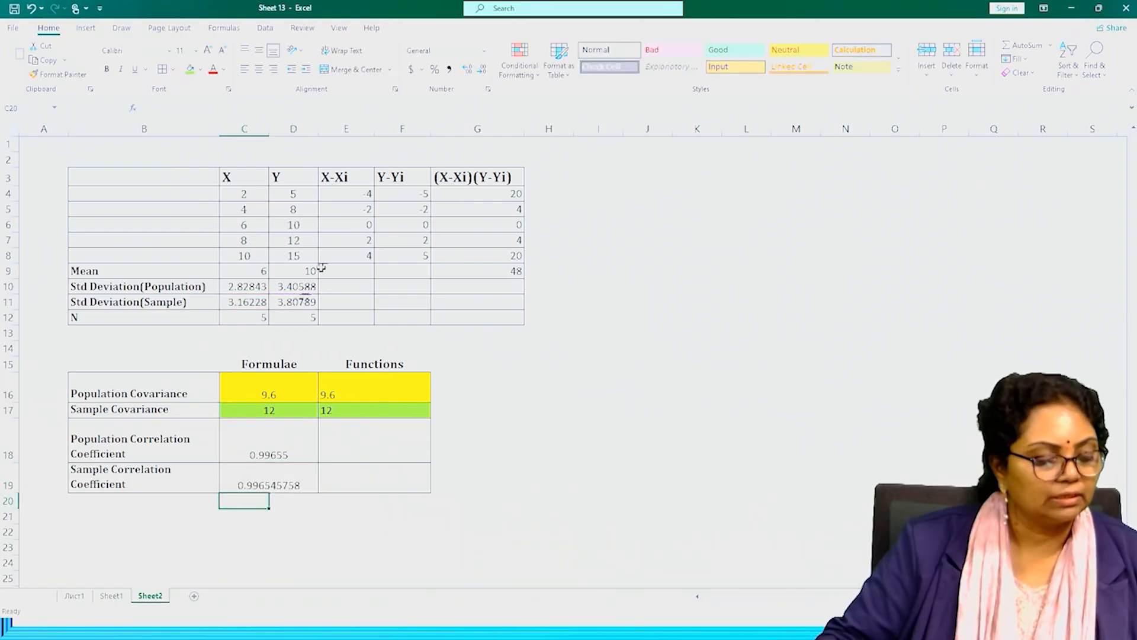
Reduce the sample correlation coefficient in C19 to five decimal places.
left_click(270, 483)
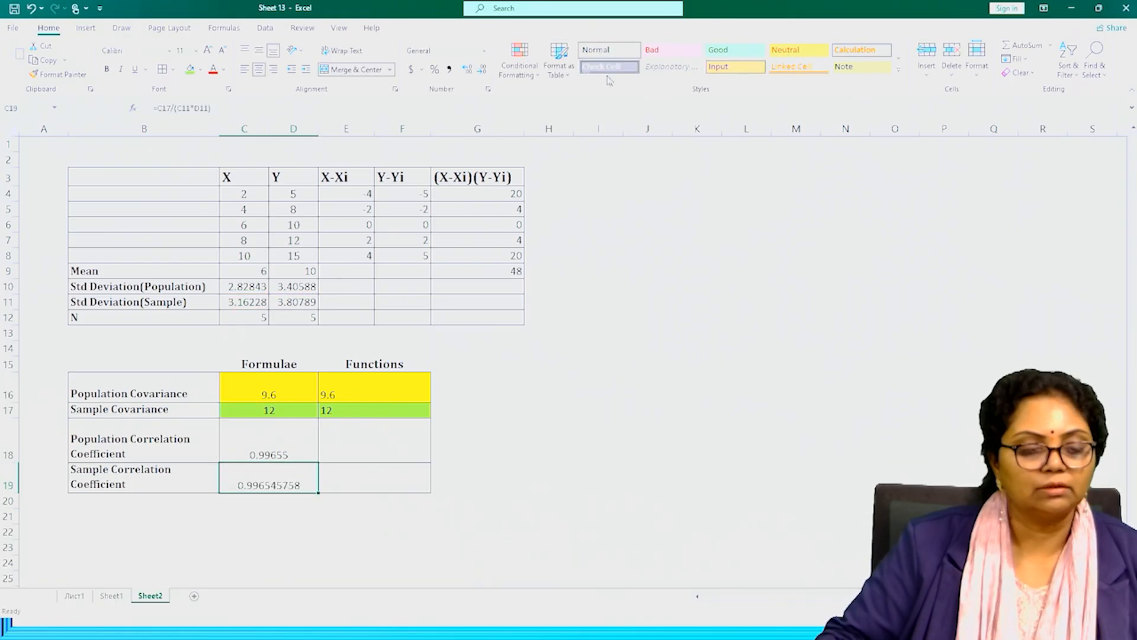
left_click(484, 71)
left_click(483, 72)
left_click(483, 72)
left_click(484, 72)
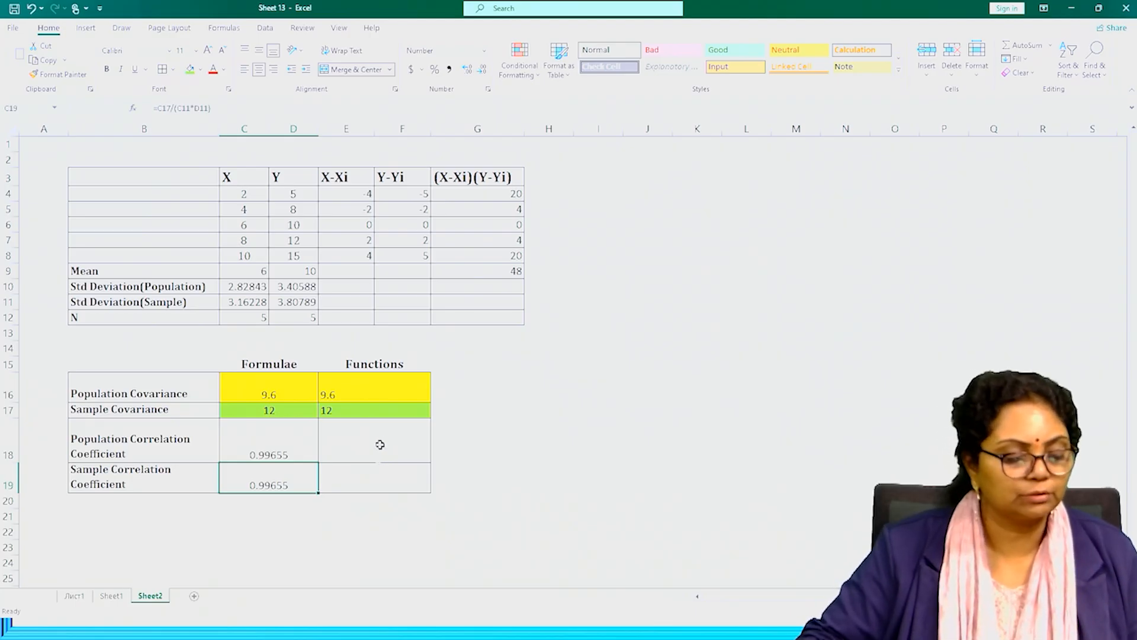
Calculate the population correlation coefficient in the Functions column at E18 with =CORREL(C4:C8,D4:D8).
left_click(381, 440)
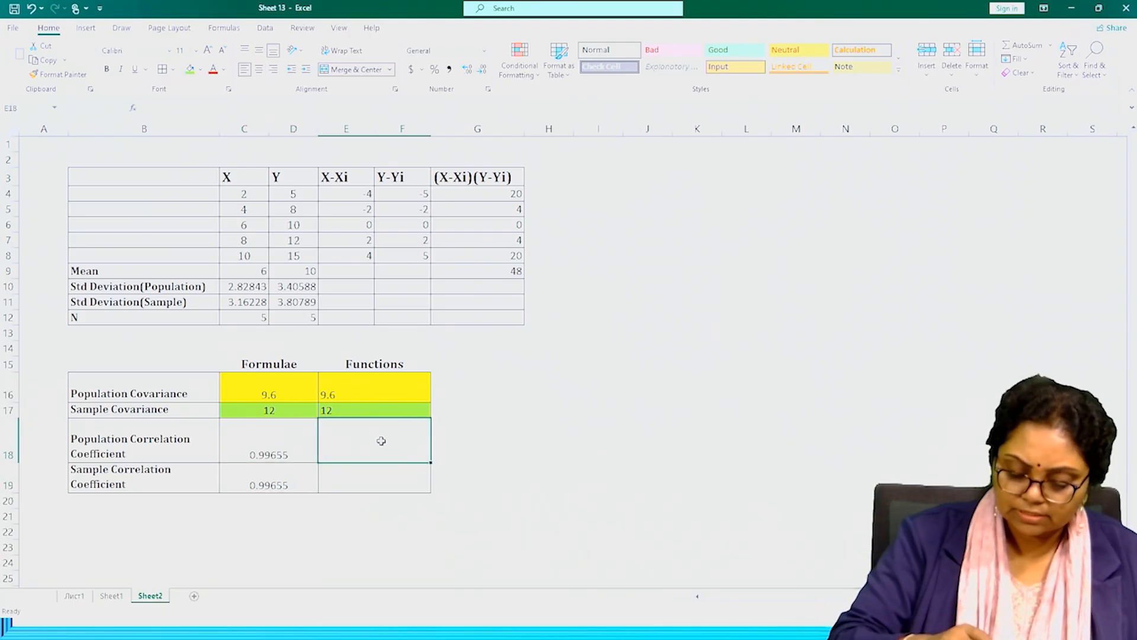
type("=co")
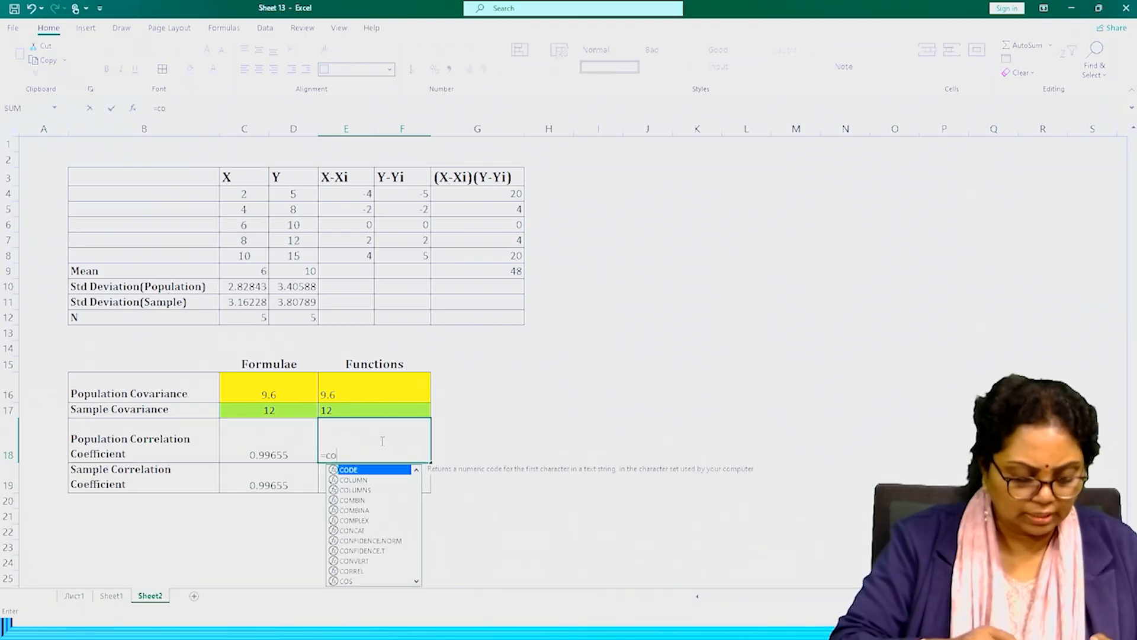
type("rr")
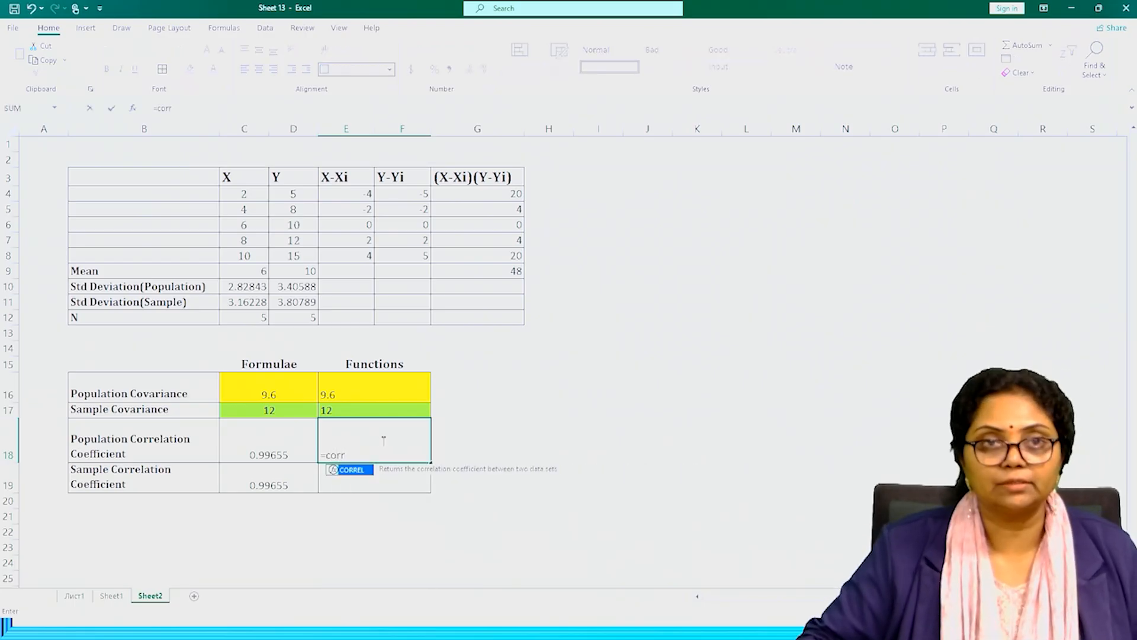
double_click(358, 472)
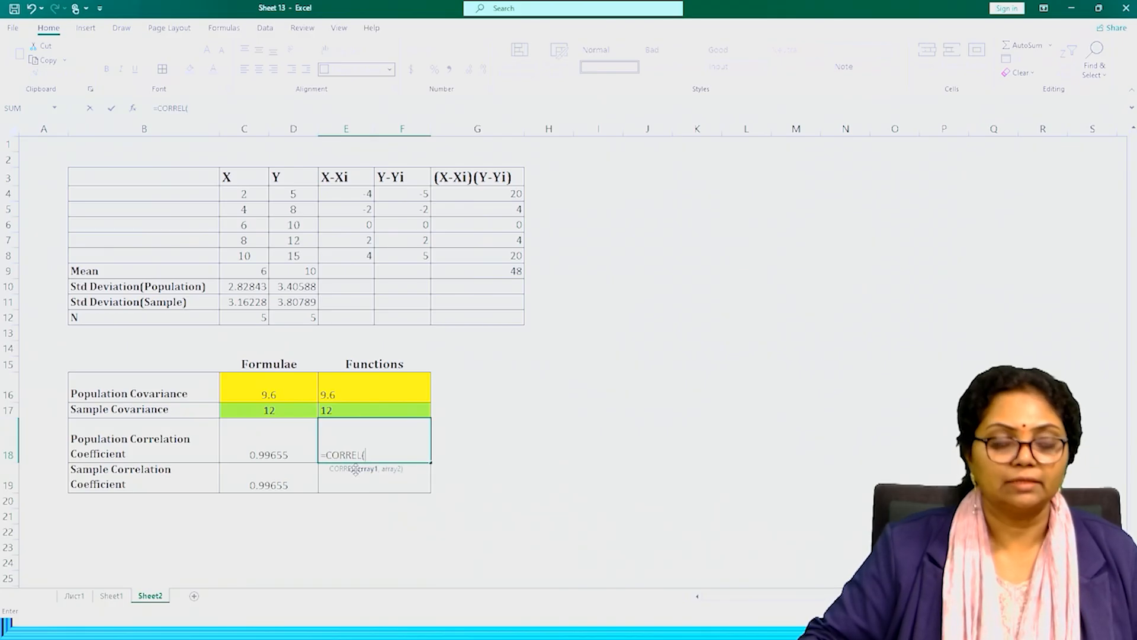
left_click(250, 190)
left_click_drag(250, 189, 231, 253)
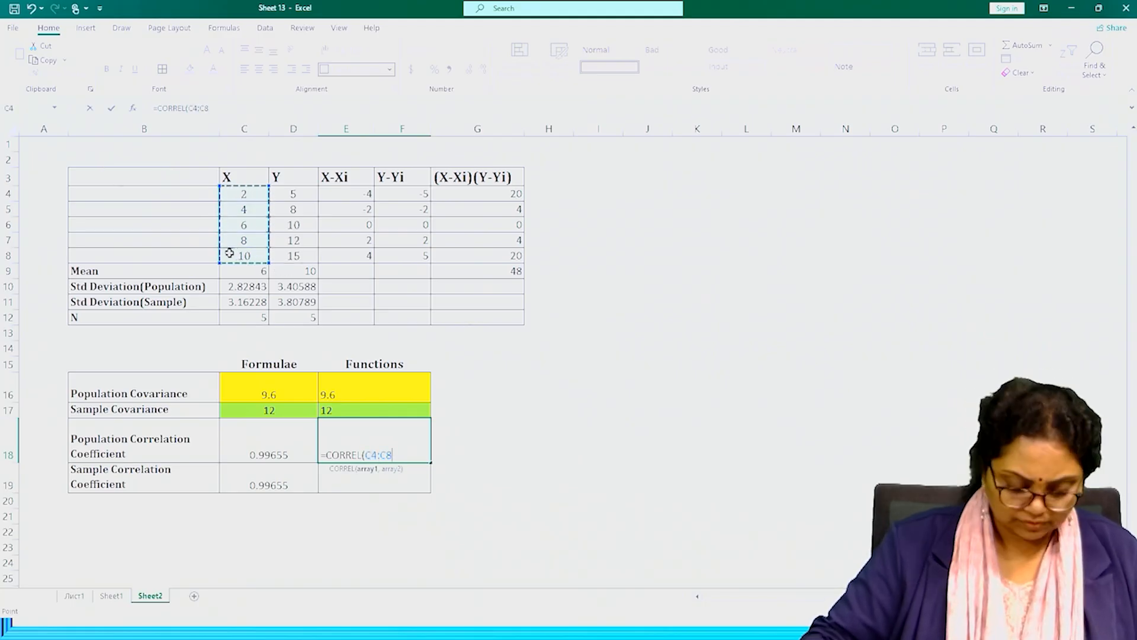
type(",")
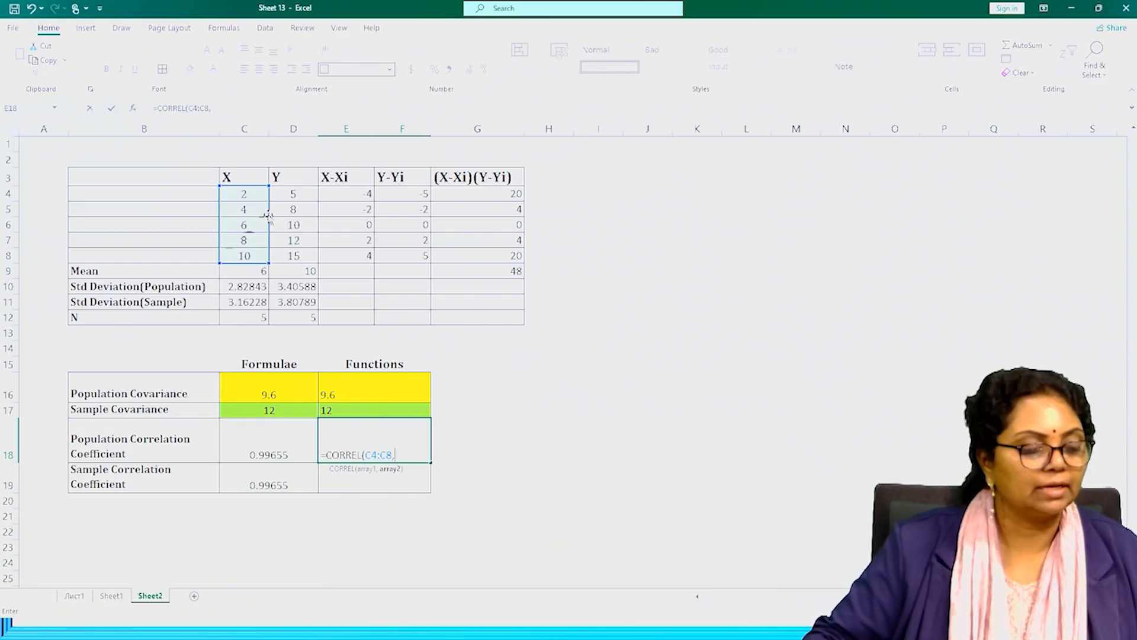
left_click_drag(295, 193, 287, 254)
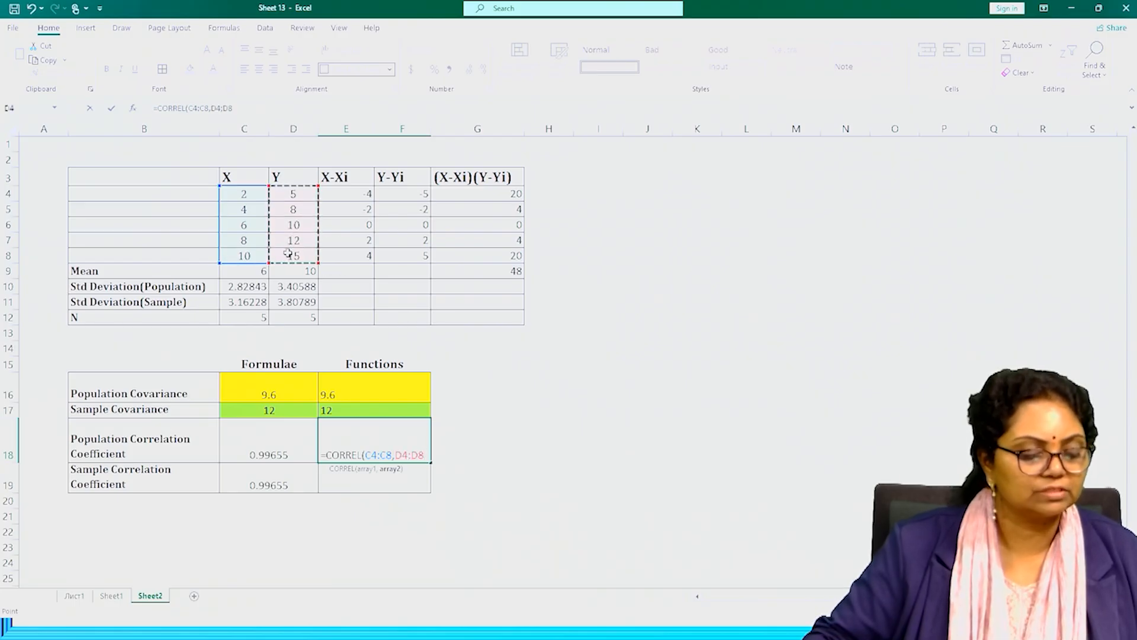
type(")")
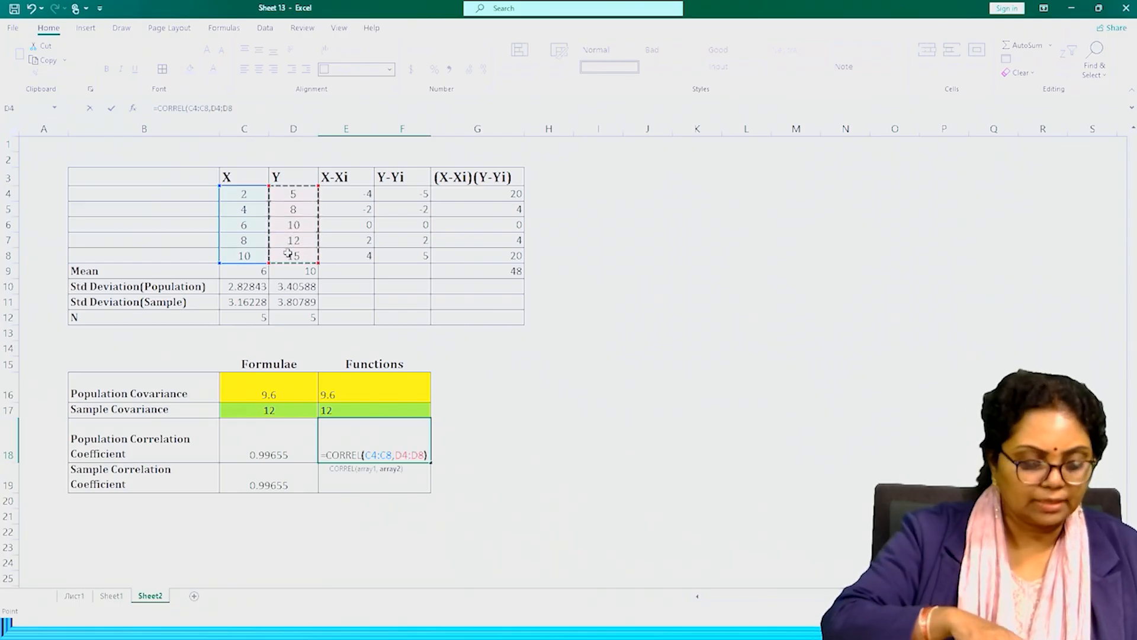
key("Return")
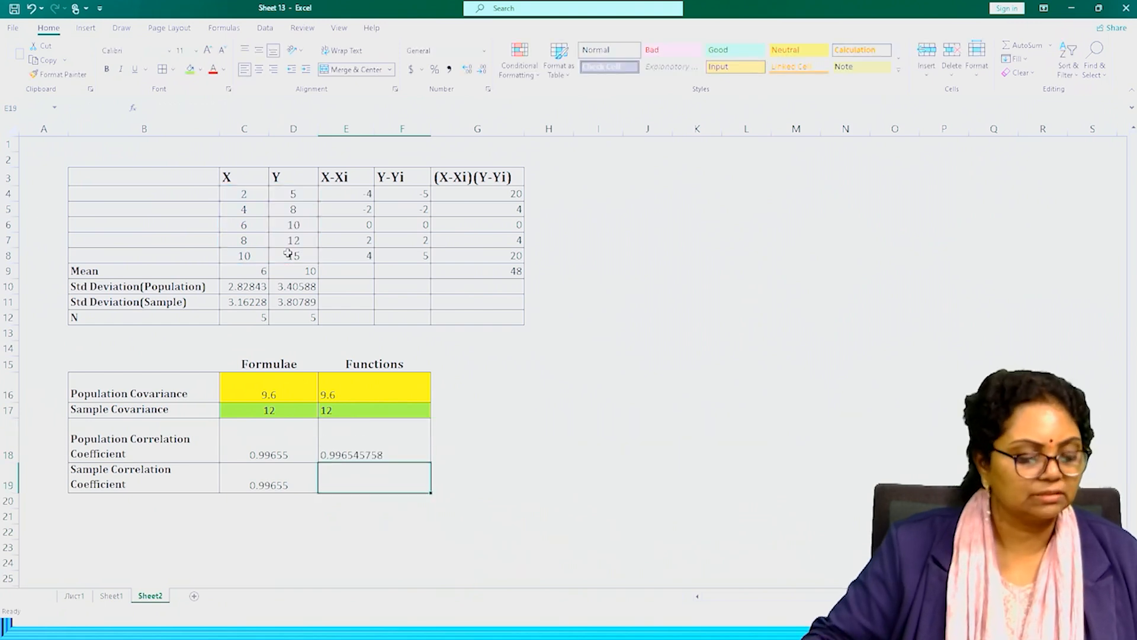
Reduce the Functions population correlation coefficient in E18 to five decimal places.
left_click(390, 445)
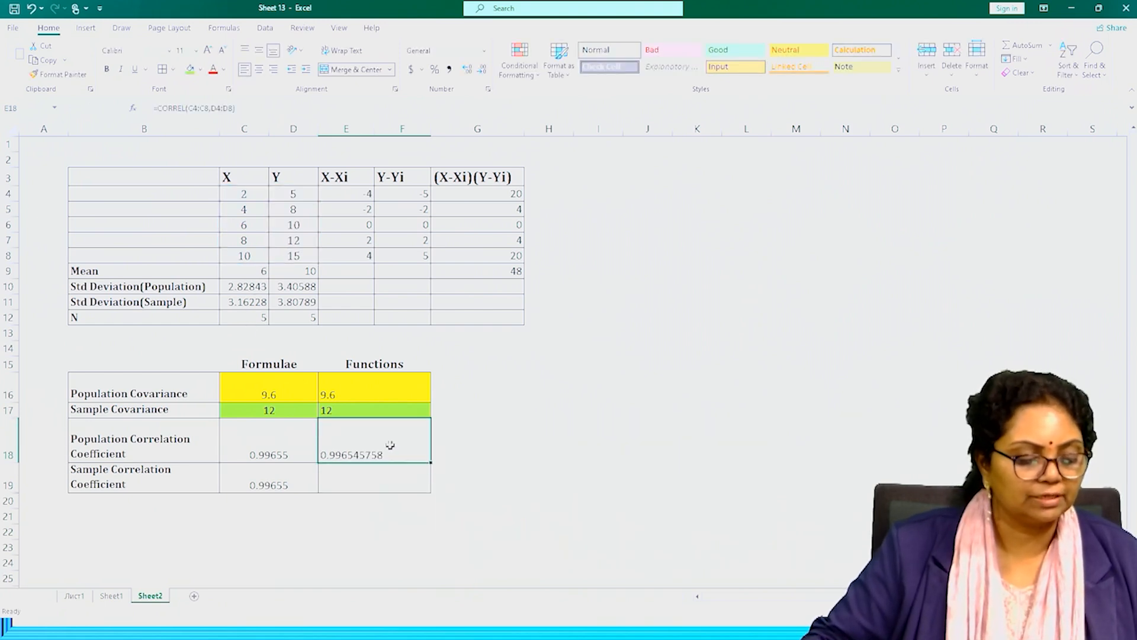
left_click(483, 70)
left_click(483, 70)
left_click(484, 70)
left_click(483, 70)
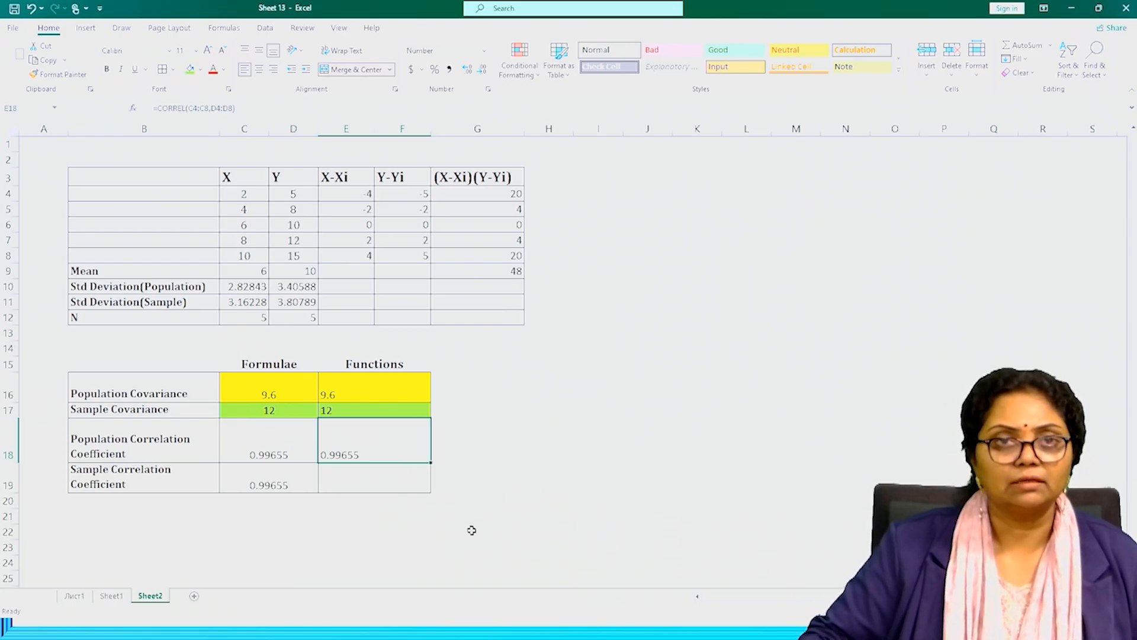
Calculate the sample correlation coefficient in the Functions column at E19 with =CORREL(C4:C8,D4:D8).
left_click(395, 482)
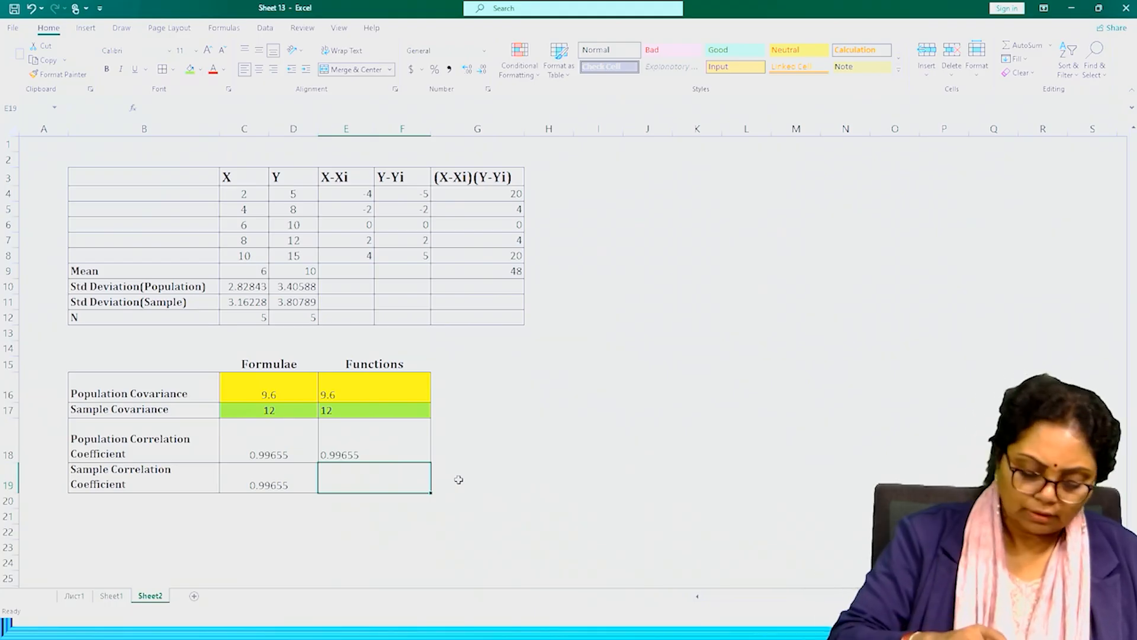
type("=")
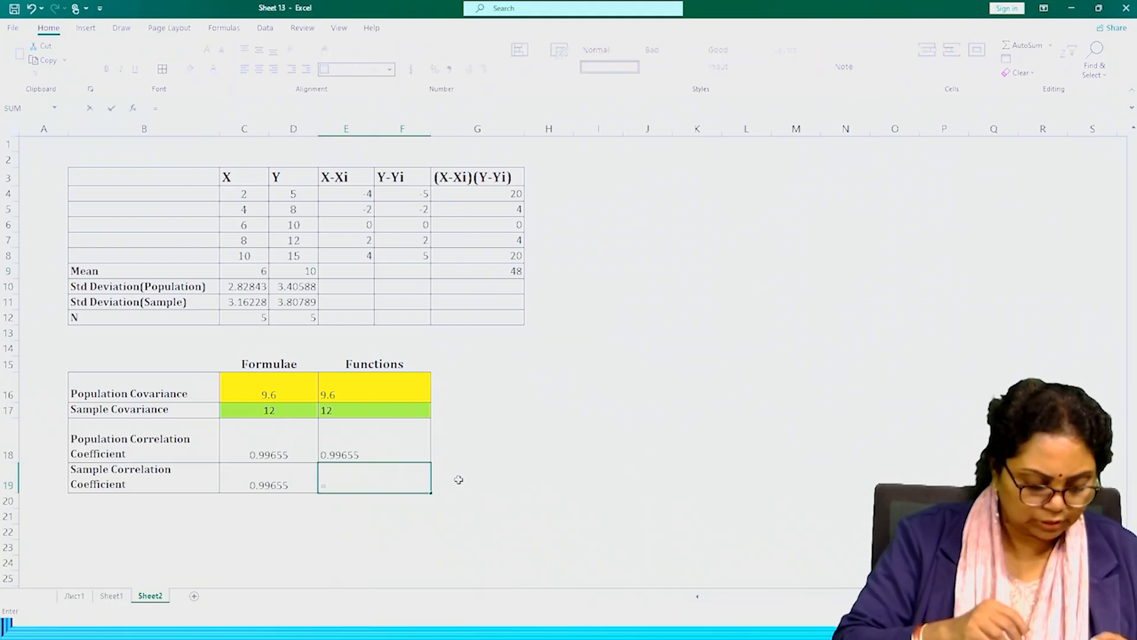
type("corr")
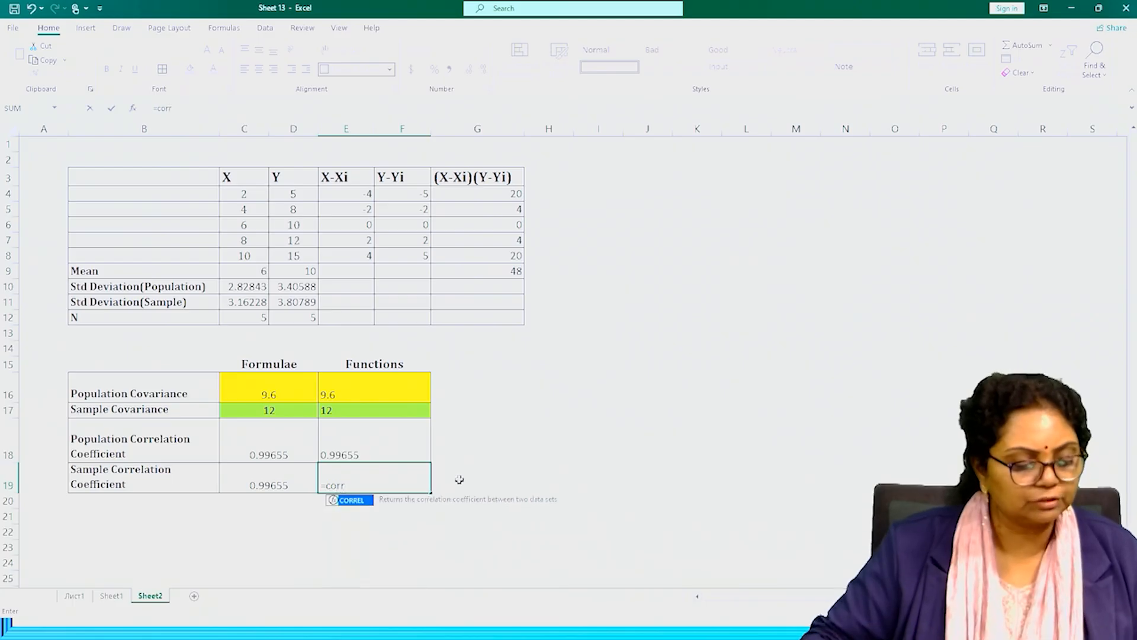
double_click(351, 501)
left_click(243, 191)
left_click_drag(243, 191, 236, 249)
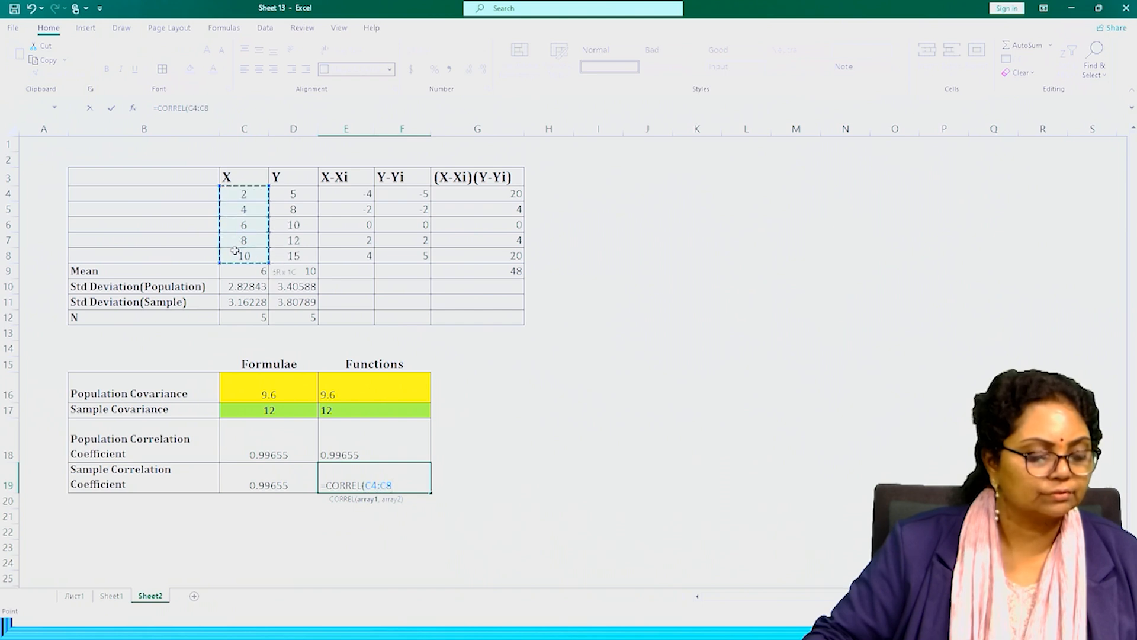
type(",")
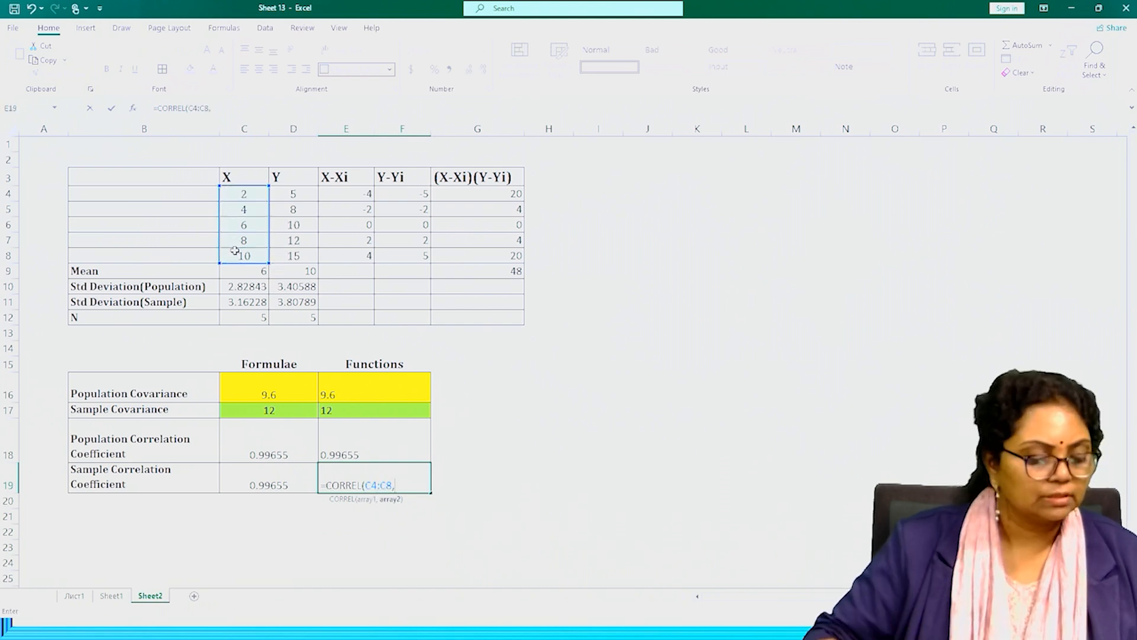
left_click_drag(286, 193, 279, 256)
type(")")
key("Return")
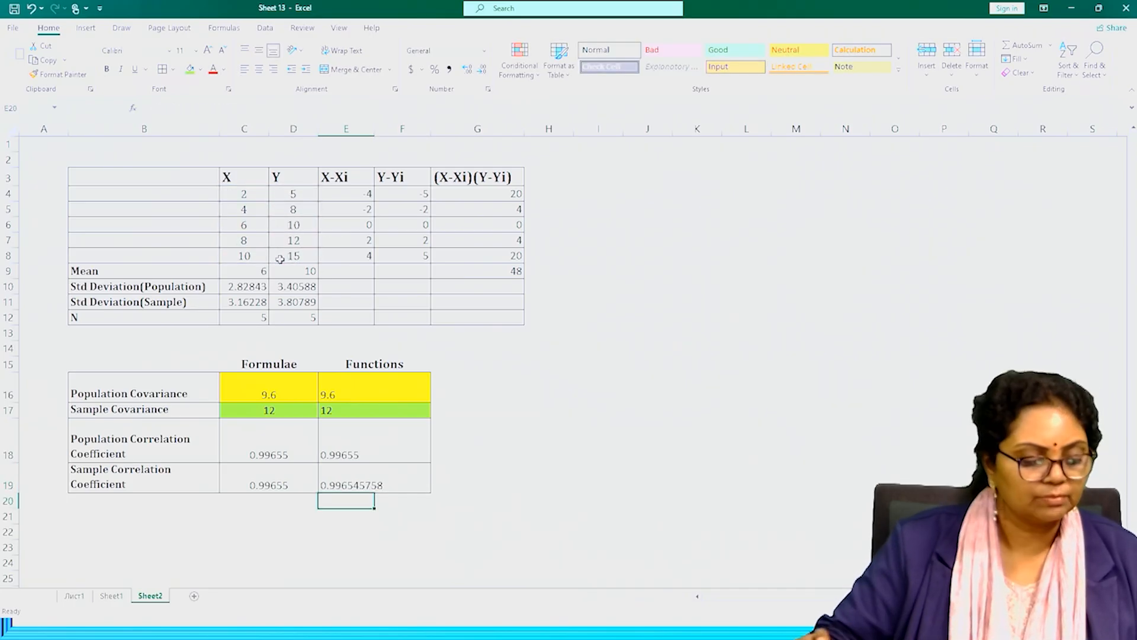
Reduce the Functions sample correlation coefficient in E19 to five decimal places.
left_click(388, 477)
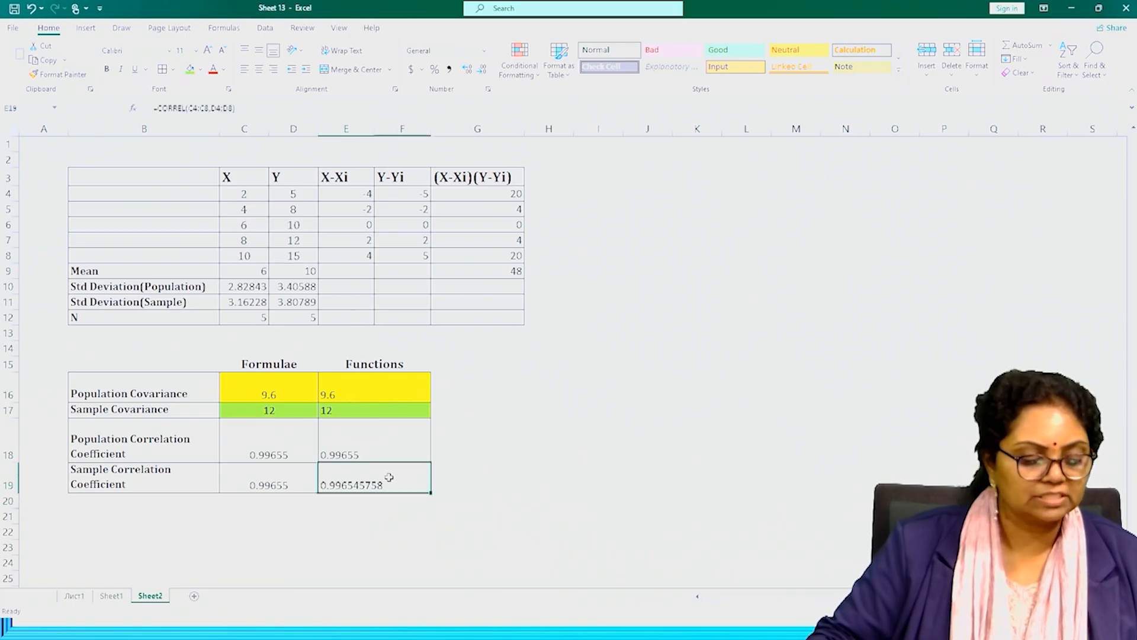
left_click(483, 70)
left_click(484, 70)
left_click(483, 70)
left_click(483, 70)
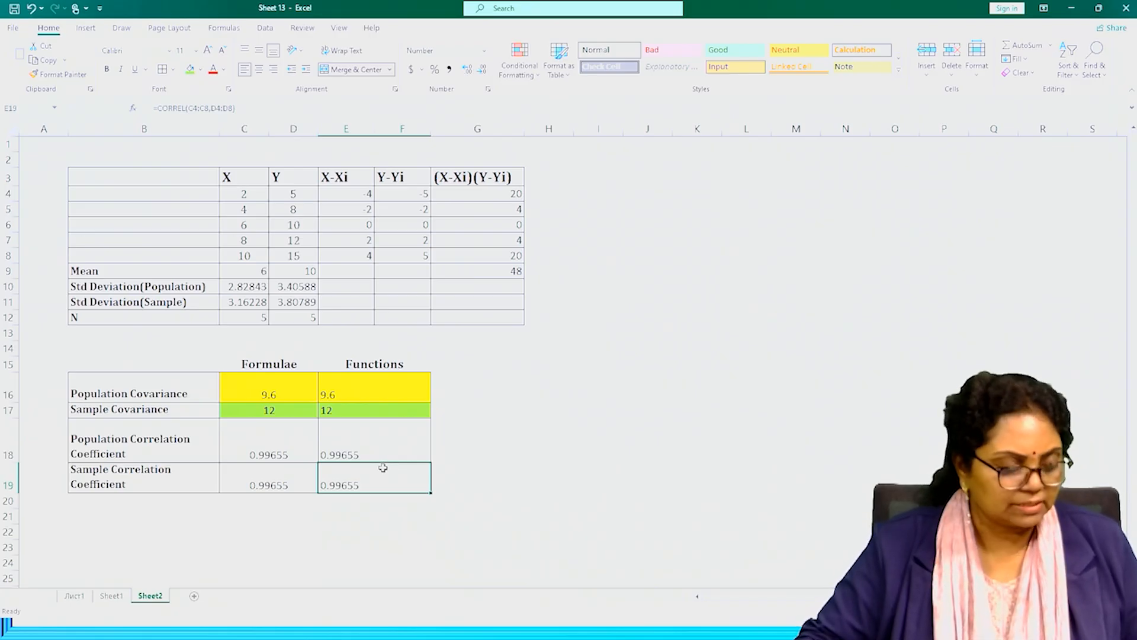
Switch to the slide presentation and advance to the alternative formula for the sample correlation coefficient.
key("alt")
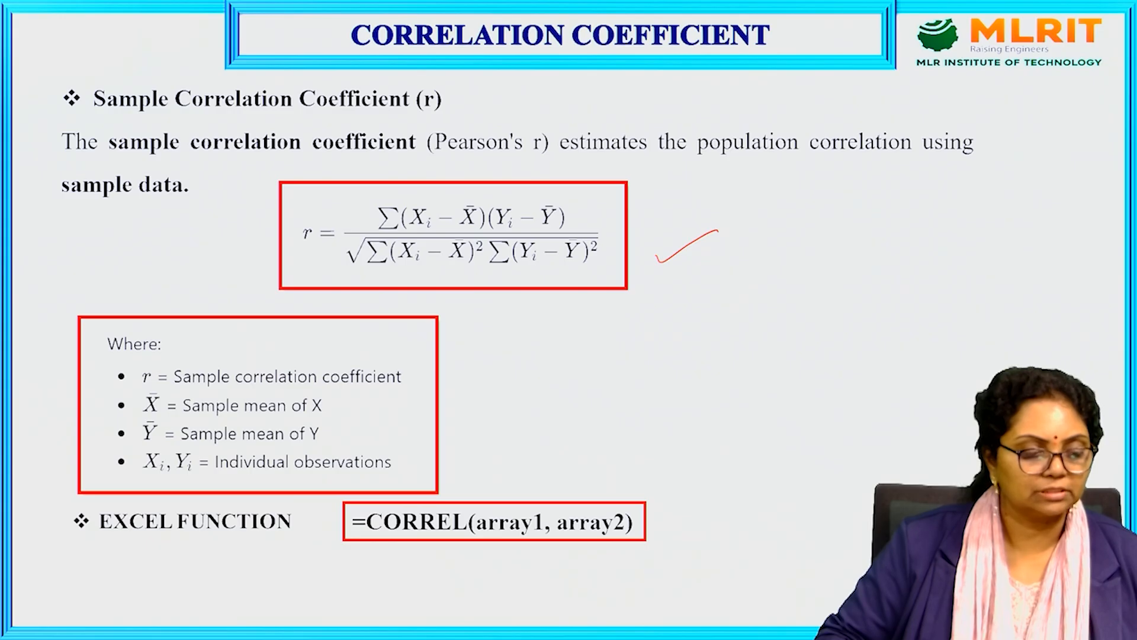
key("Right")
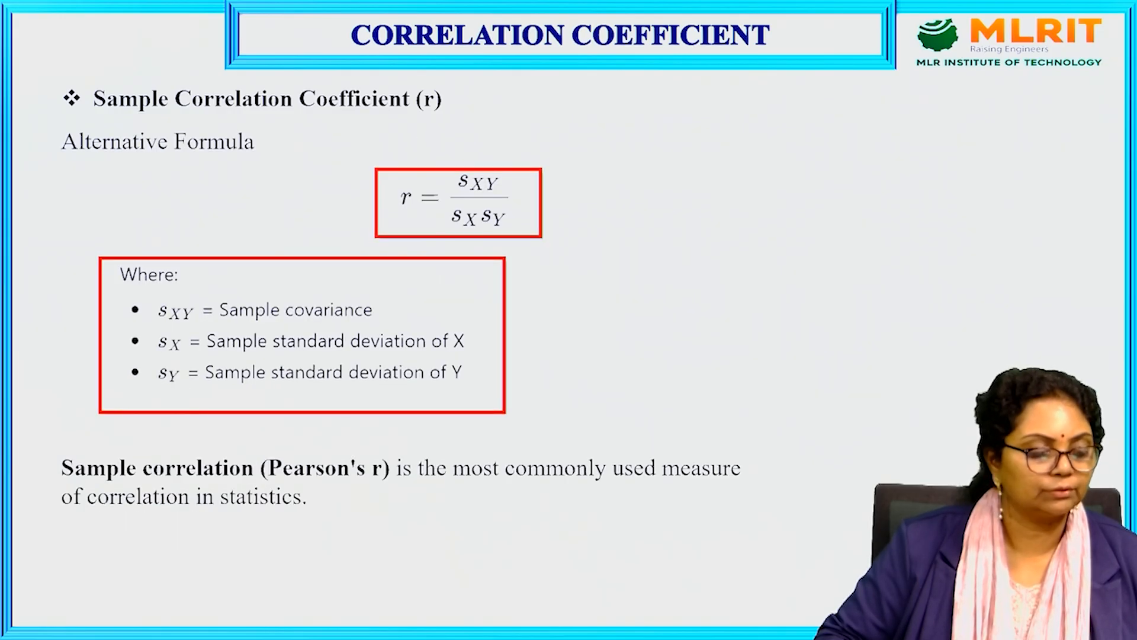